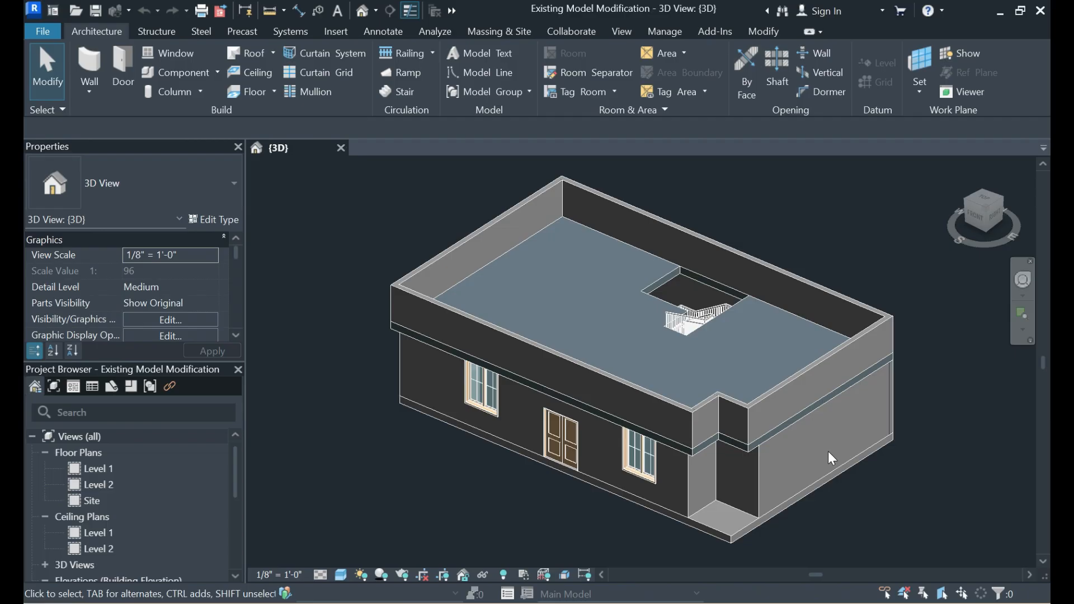
Open the Level 1 floor plan and delete the existing U-shaped stair beside the bedroom wall
{"action": "left_click", "coordinate": [114, 473]}
{"action": "double_click", "coordinate": [111, 473]}
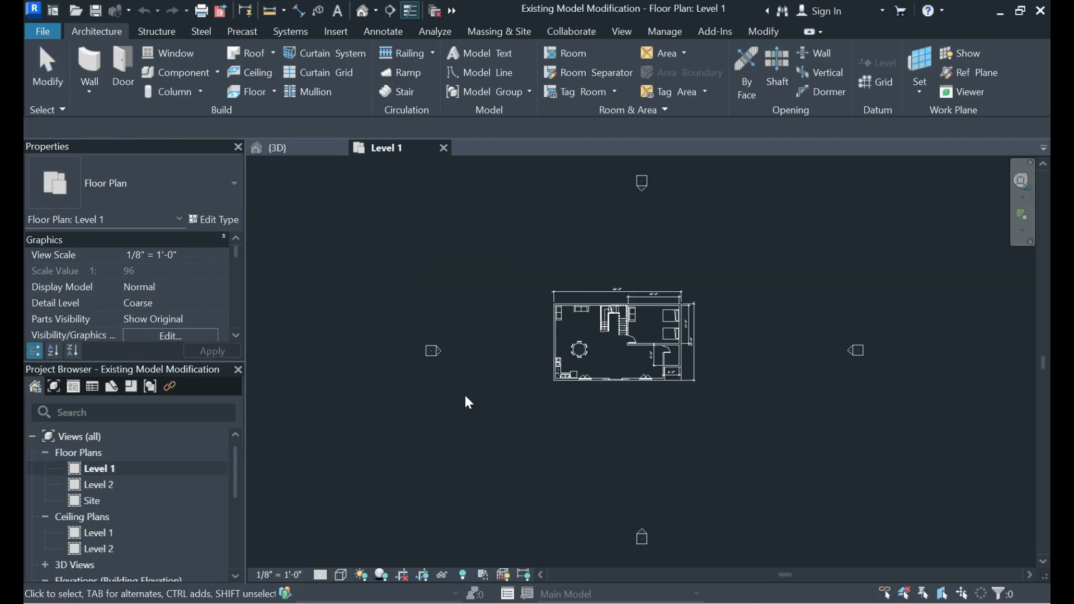
{"action": "scroll", "coordinate": [650, 316], "scroll_direction": "up", "scroll_amount": 2}
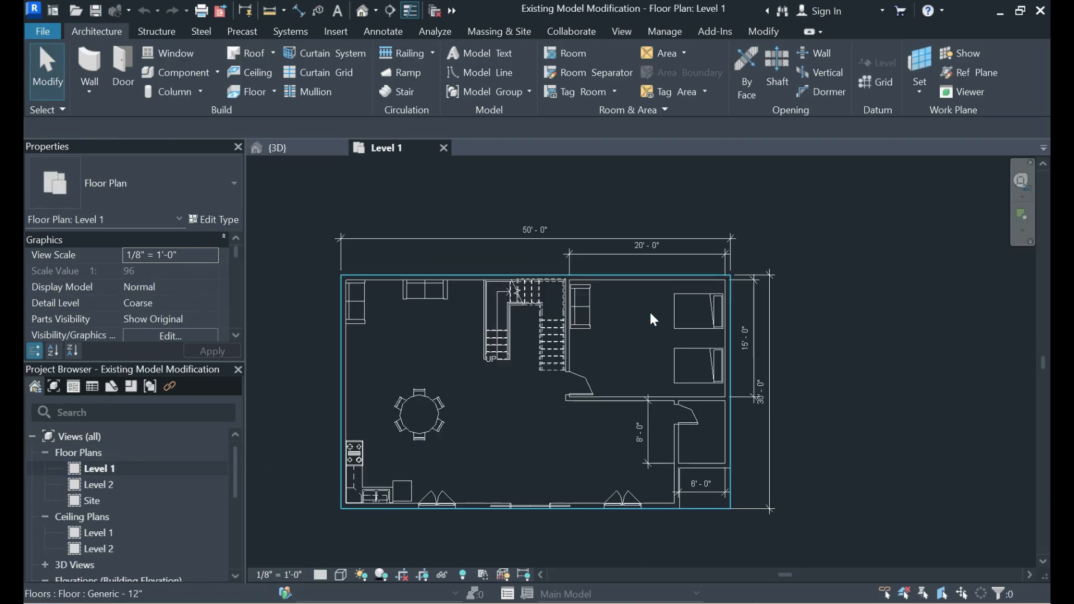
{"action": "scroll", "coordinate": [477, 372], "scroll_direction": "up", "scroll_amount": 2}
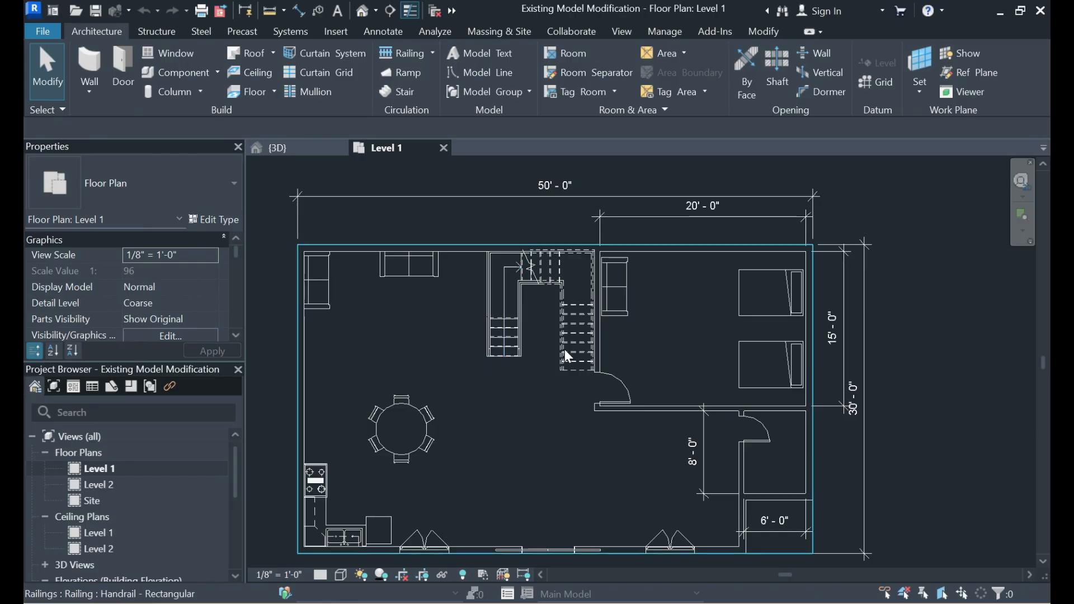
{"action": "scroll", "coordinate": [616, 347], "scroll_direction": "up", "scroll_amount": 2}
{"action": "scroll", "coordinate": [466, 308], "scroll_direction": "up", "scroll_amount": 1}
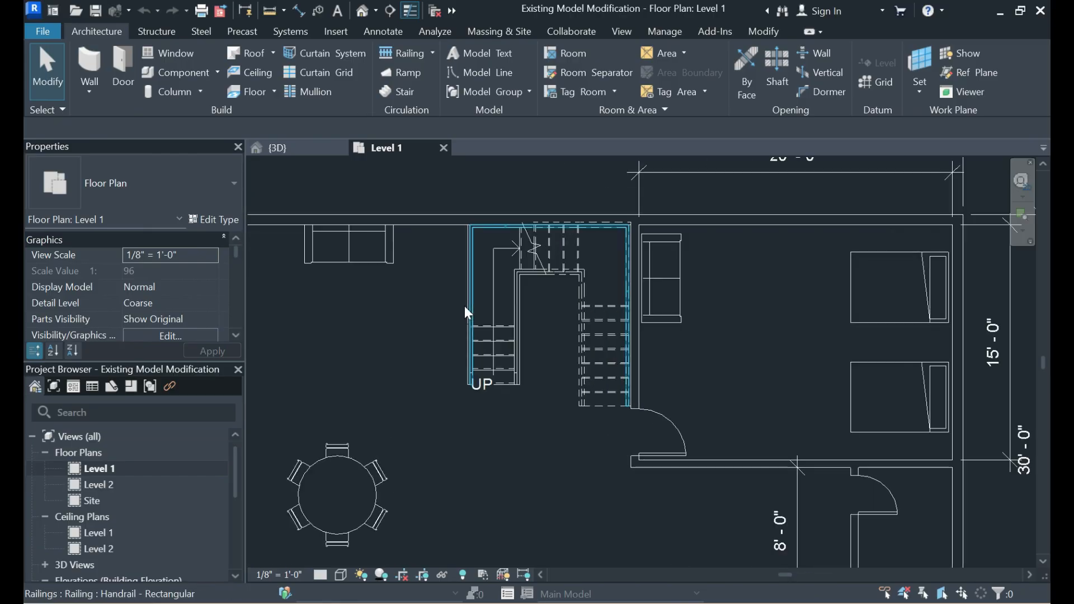
{"action": "left_click", "coordinate": [487, 334]}
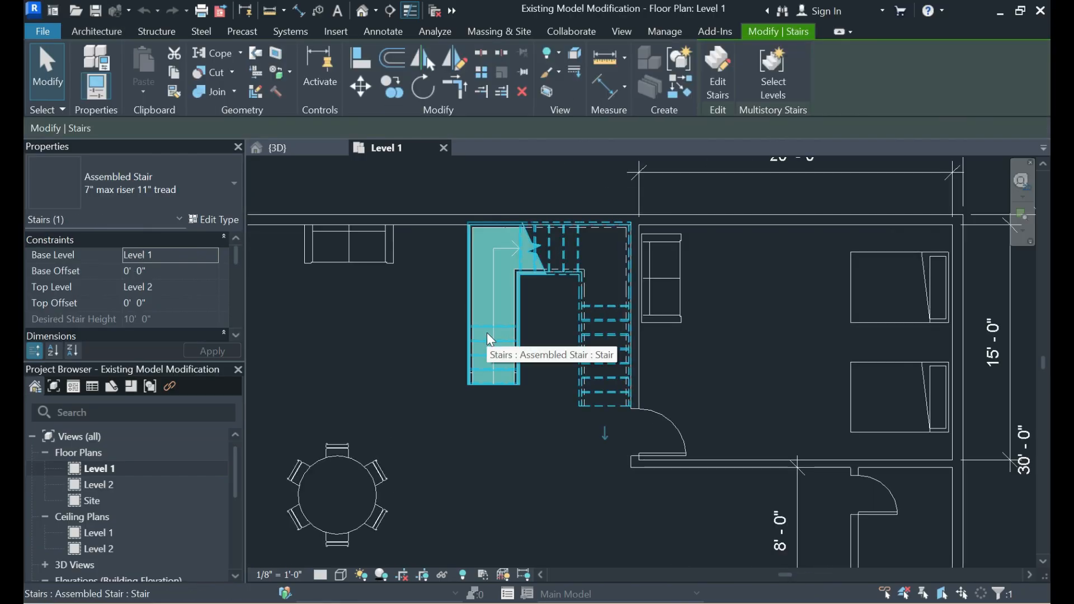
{"action": "key", "text": "Delete"}
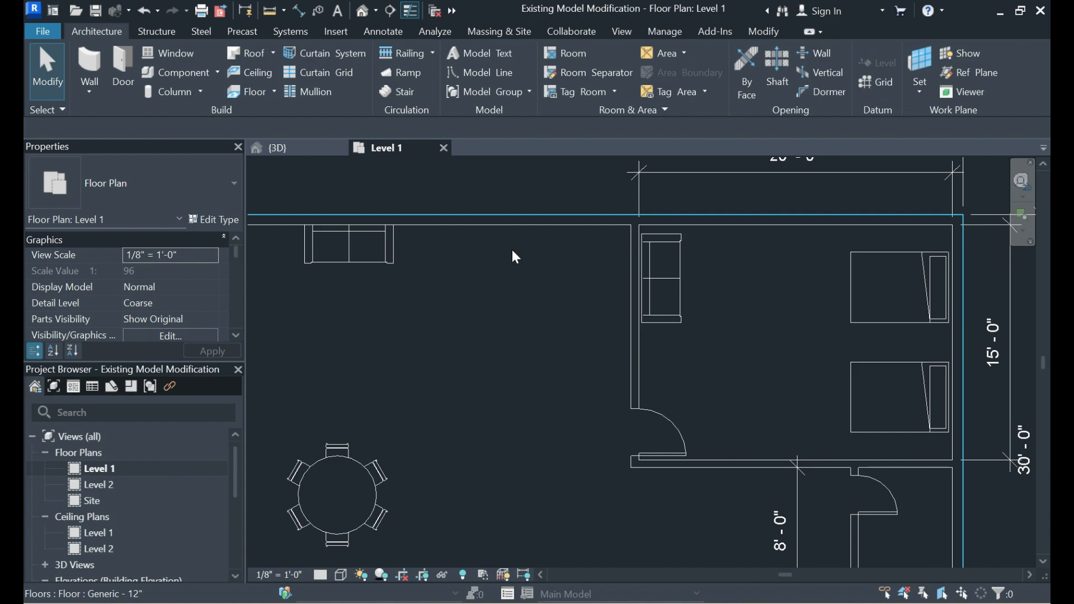
Create an L-shaped stair from Level 1 to Level 2: a horizontal 6-riser run, an automatic landing and a perpendicular 12-riser run
{"action": "left_click", "coordinate": [398, 92]}
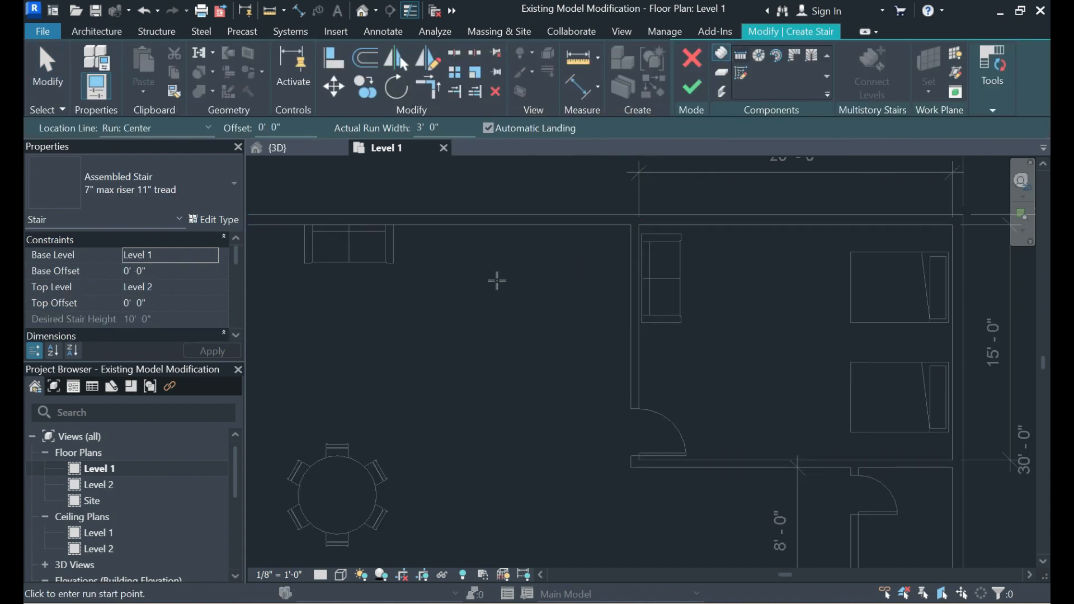
{"action": "left_click", "coordinate": [471, 272]}
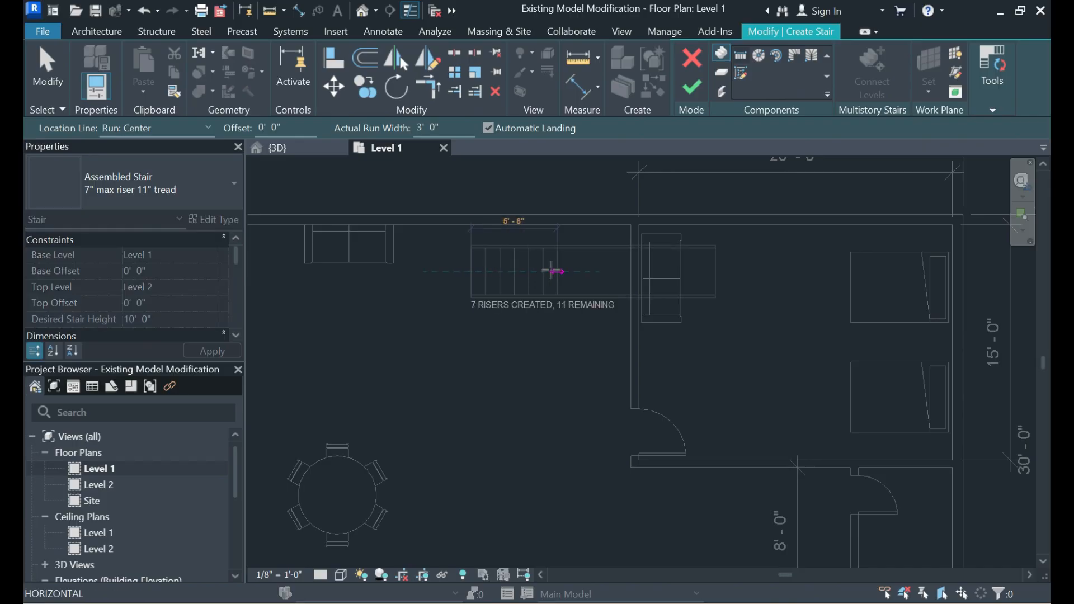
{"action": "left_click", "coordinate": [547, 272]}
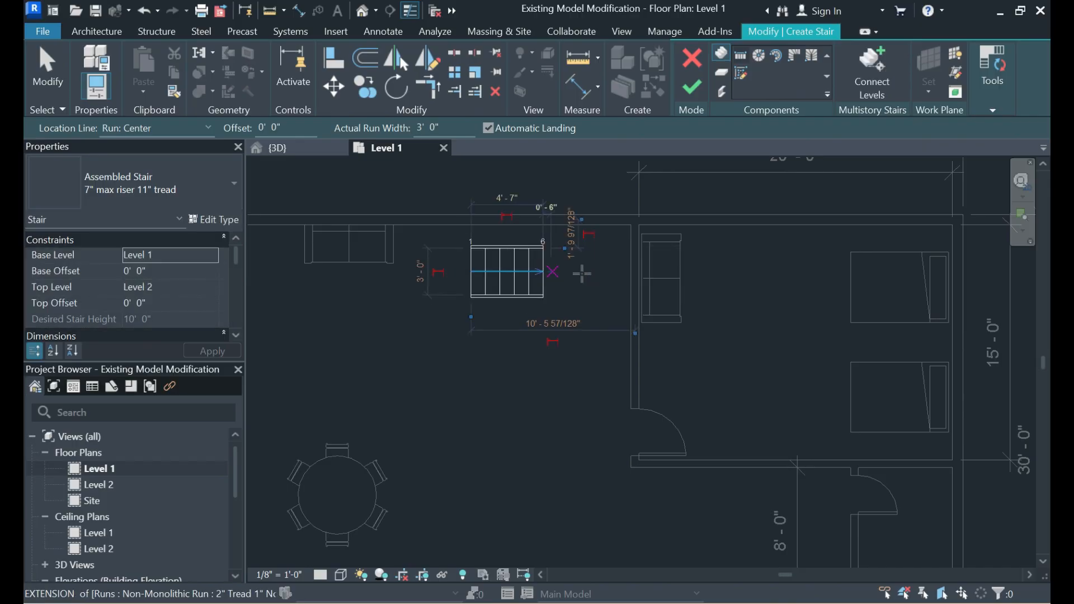
{"action": "left_click", "coordinate": [581, 308]}
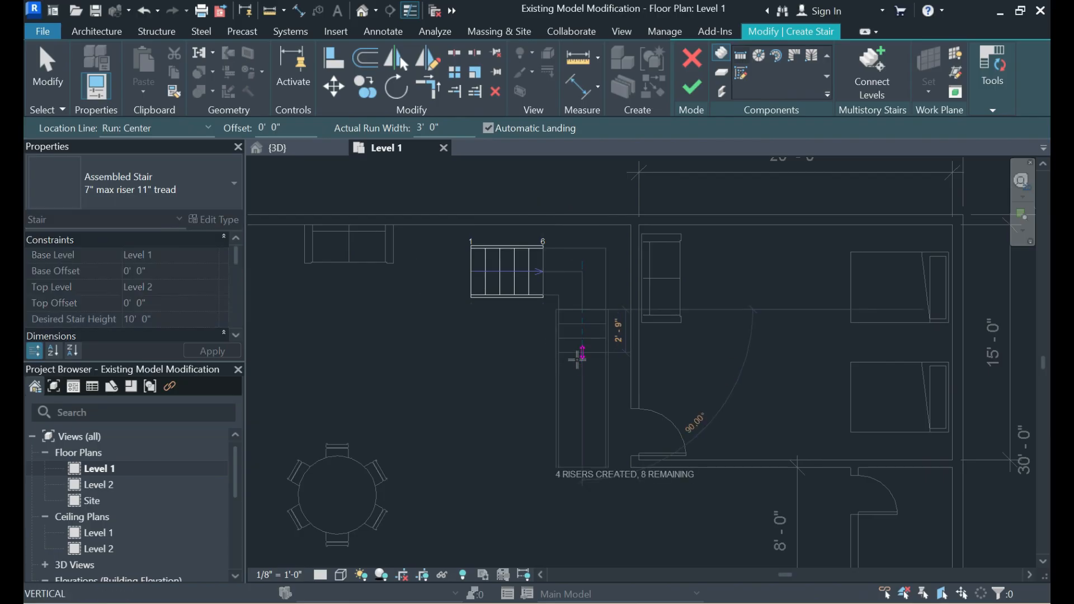
{"action": "left_click", "coordinate": [582, 464]}
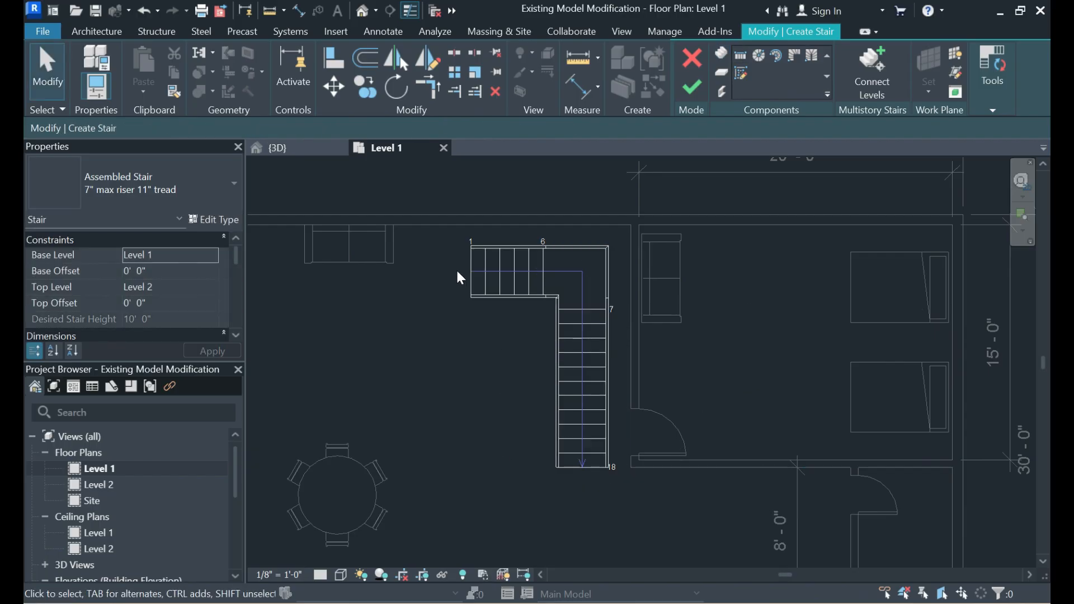
Set the width of the horizontal 6-riser run to 4' 6"
{"action": "left_click", "coordinate": [522, 263]}
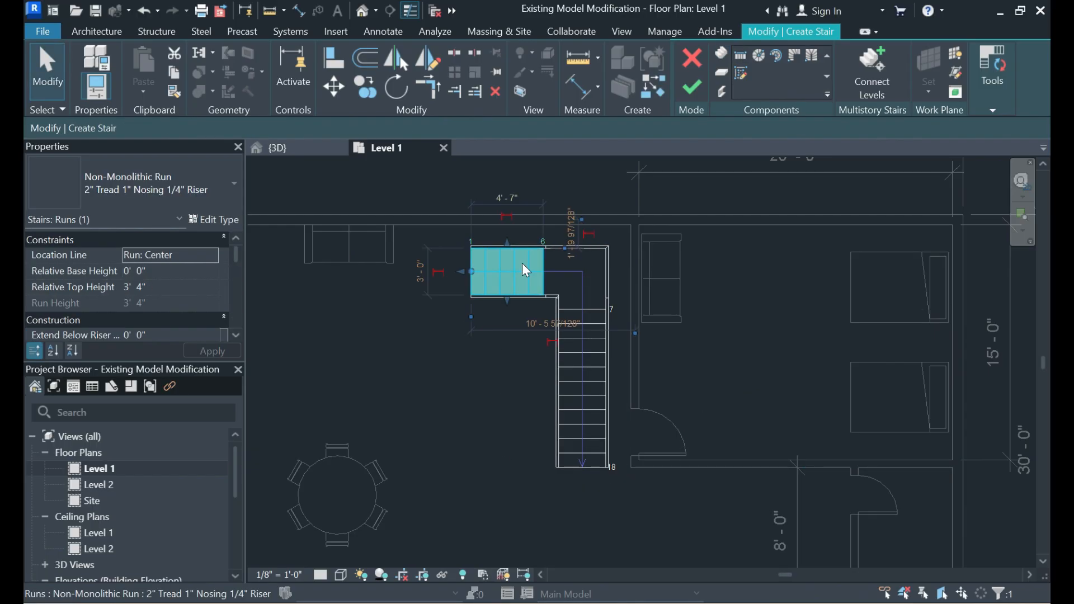
{"action": "left_click", "coordinate": [420, 273]}
{"action": "type", "text": "4'"}
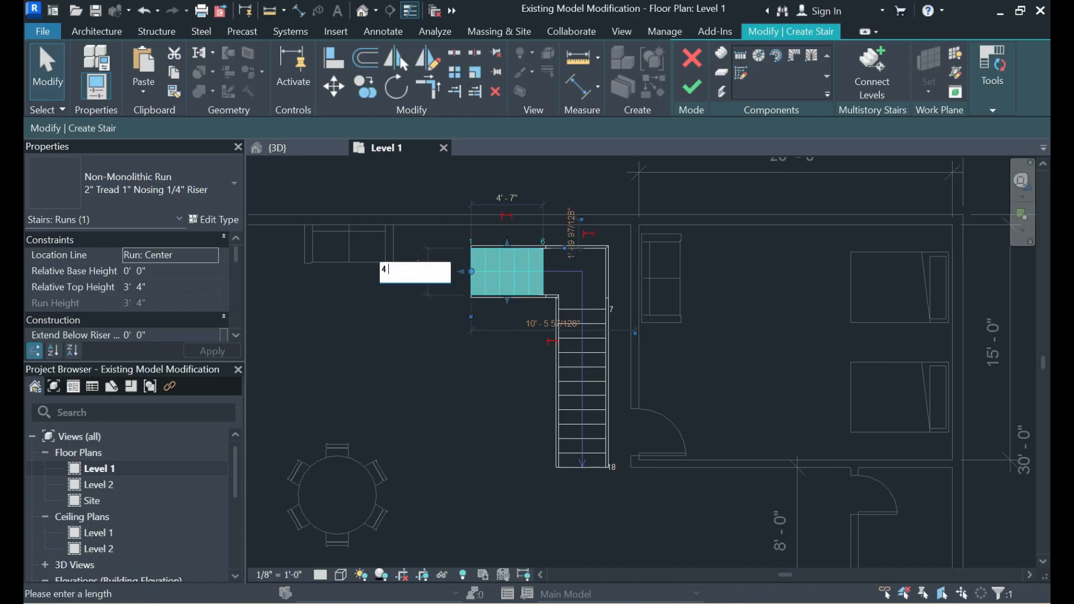
{"action": "type", "text": " - 6"}
{"action": "key", "text": "Return"}
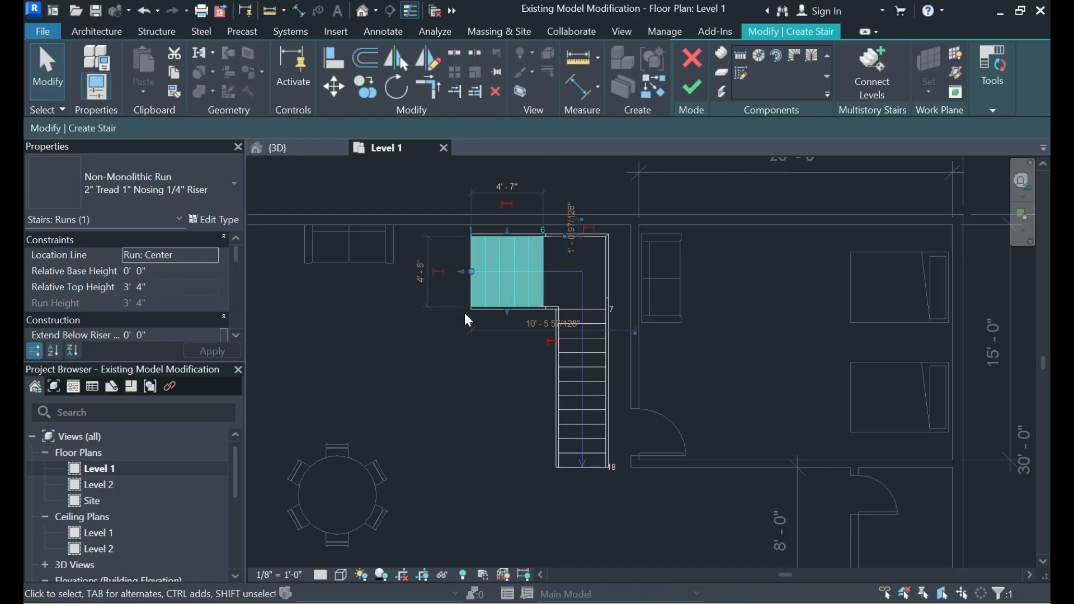
Widen the vertical 12-riser run toward the bedroom wall to 4' 6"
{"action": "left_click", "coordinate": [573, 381]}
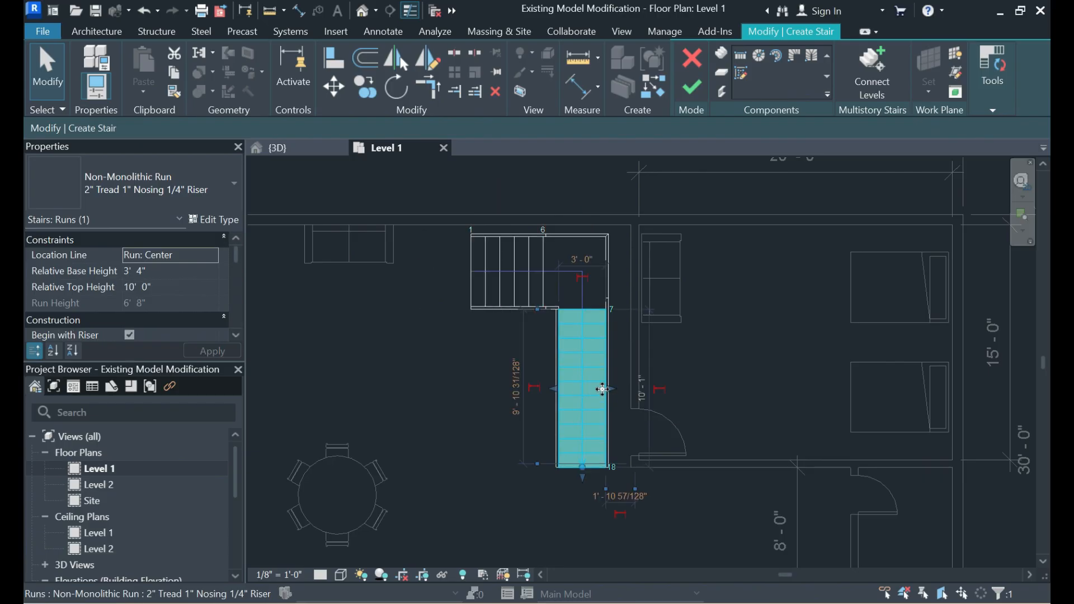
{"action": "left_click_drag", "start_coordinate": [612, 388], "coordinate": [631, 388]}
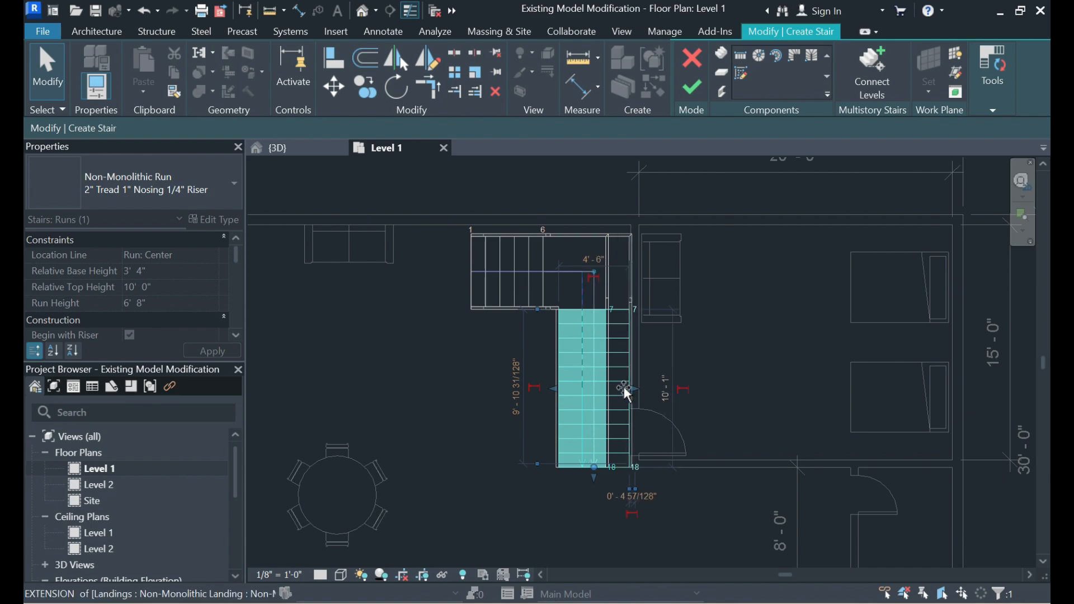
{"action": "left_click", "coordinate": [486, 403]}
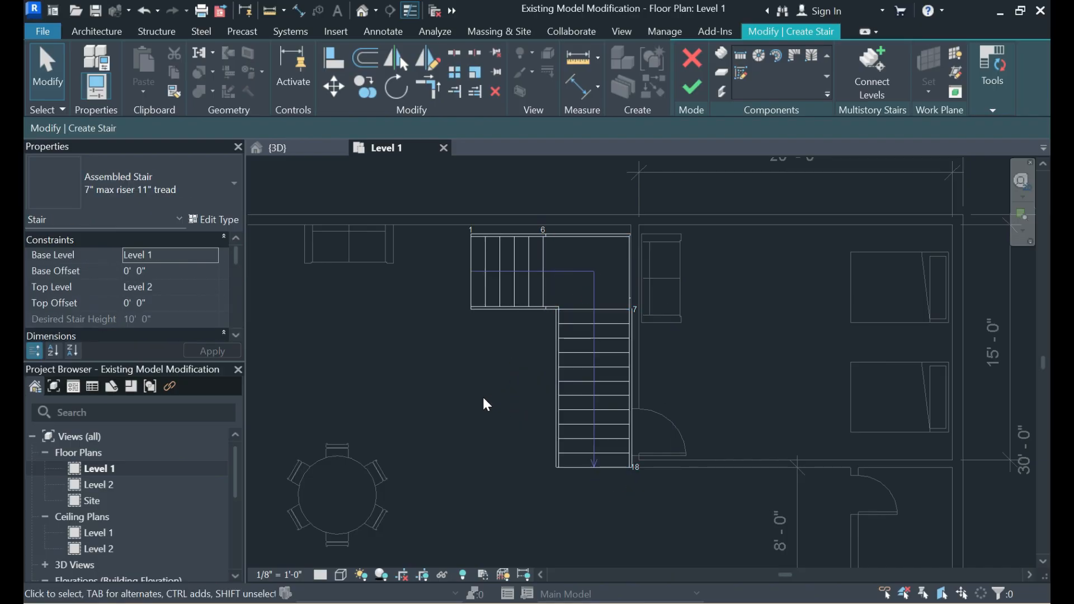
Align the upper edge of the horizontal run with the inner face of the building's upper exterior wall
{"action": "key", "text": "a"}
{"action": "key", "text": "l"}
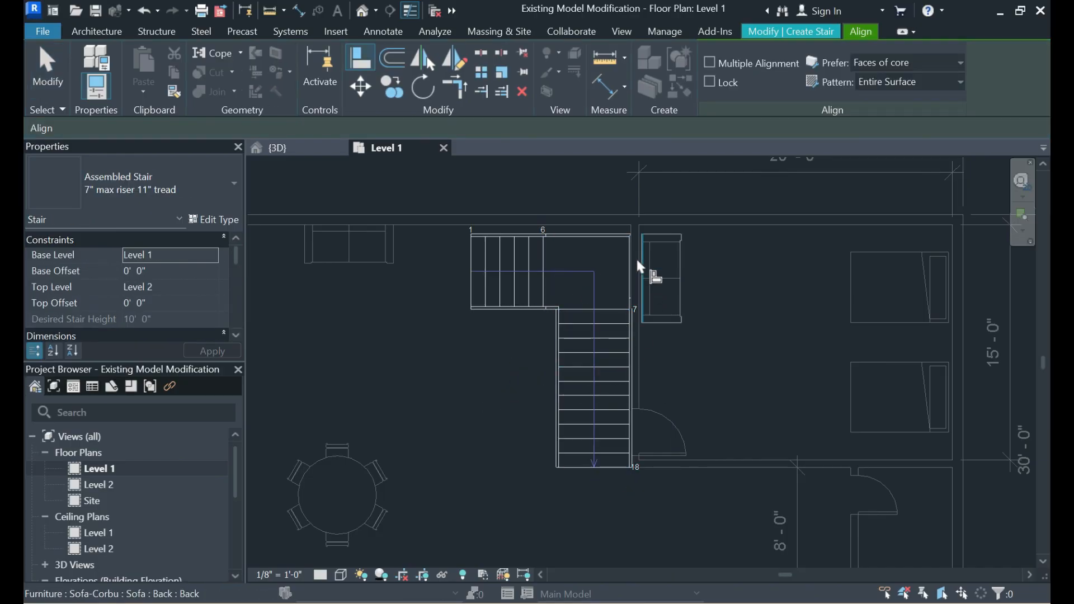
{"action": "left_click", "coordinate": [535, 225]}
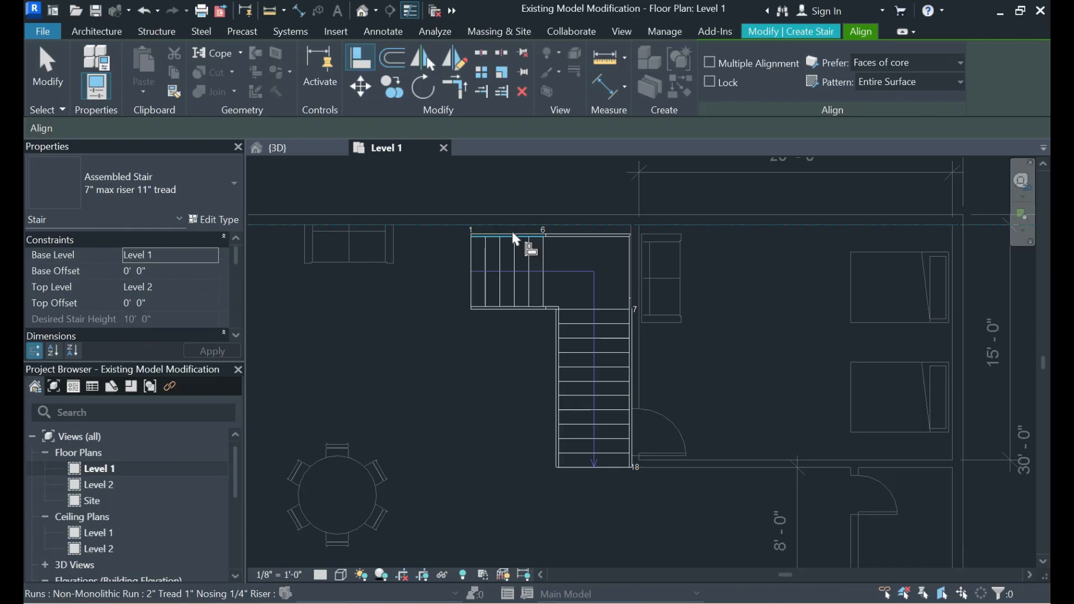
{"action": "scroll", "coordinate": [513, 235], "scroll_direction": "up", "scroll_amount": 2}
{"action": "left_click", "coordinate": [514, 235]}
{"action": "scroll", "coordinate": [475, 266], "scroll_direction": "down", "scroll_amount": 1}
{"action": "scroll", "coordinate": [468, 273], "scroll_direction": "down", "scroll_amount": 1}
{"action": "scroll", "coordinate": [616, 481], "scroll_direction": "up", "scroll_amount": 3}
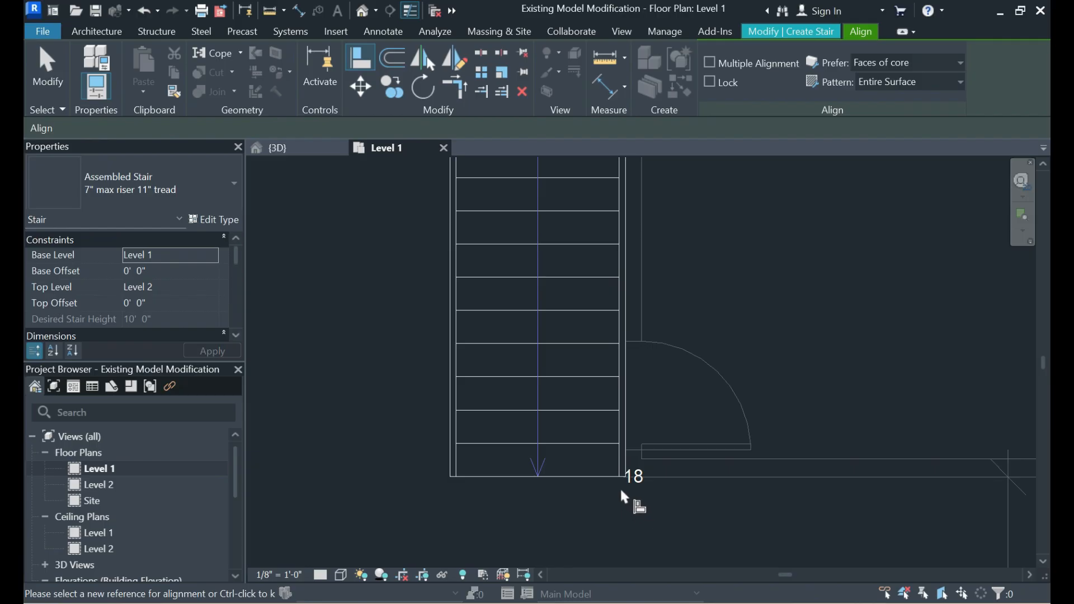
{"action": "scroll", "coordinate": [602, 487], "scroll_direction": "down", "scroll_amount": 1}
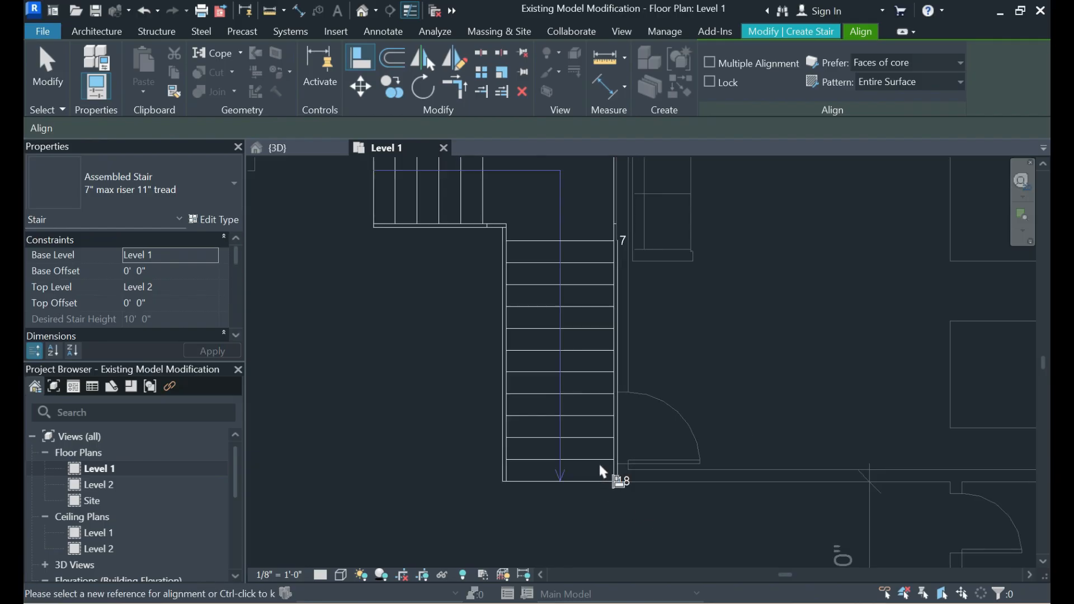
Shift the 12-riser run slightly away from the bedroom wall and align its outer edge with that wall's face
{"action": "key", "text": "Escape"}
{"action": "left_click", "coordinate": [586, 404]}
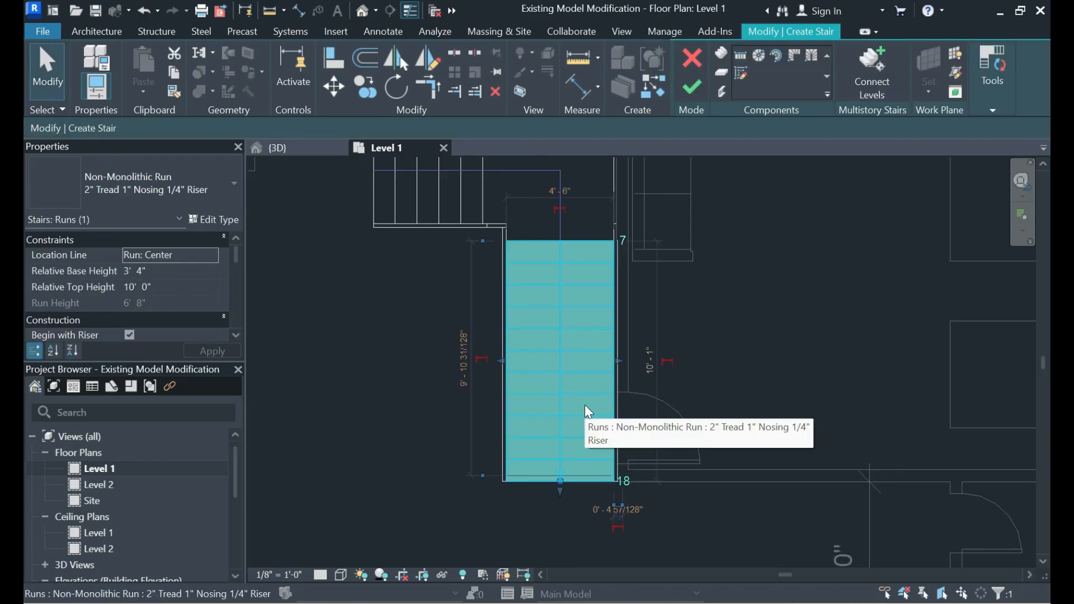
{"action": "left_click", "coordinate": [712, 380]}
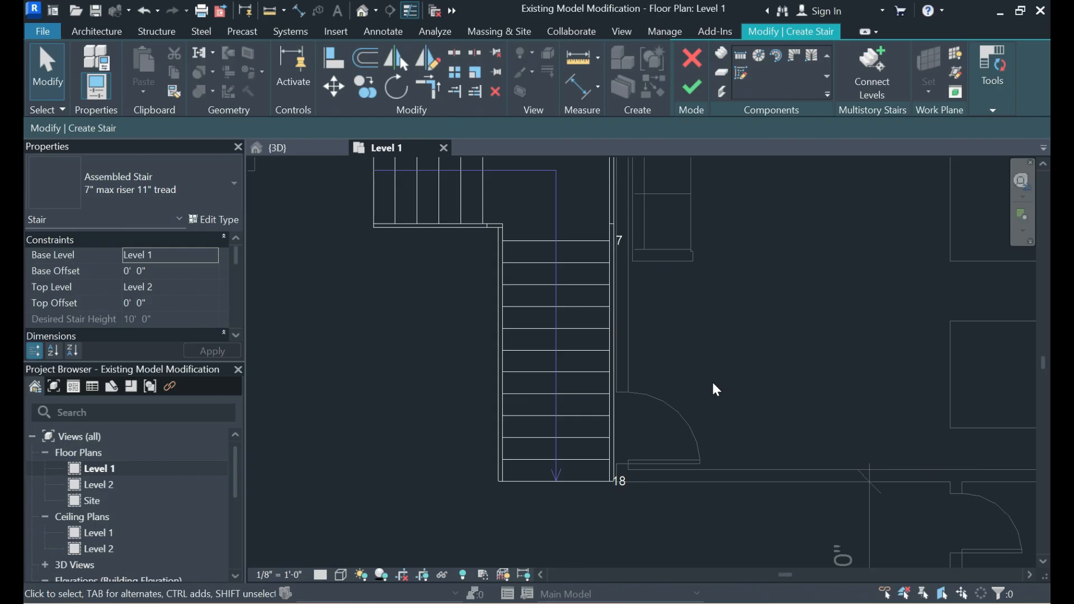
{"action": "key", "text": "a"}
{"action": "key", "text": "l"}
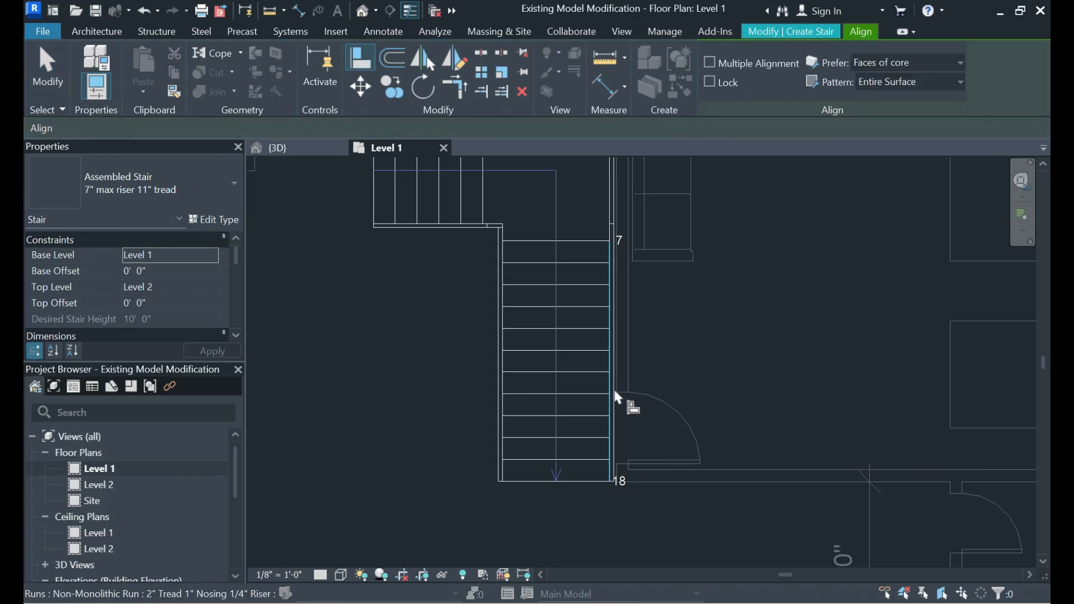
{"action": "scroll", "coordinate": [616, 379], "scroll_direction": "up", "scroll_amount": 2}
{"action": "left_click", "coordinate": [623, 366]}
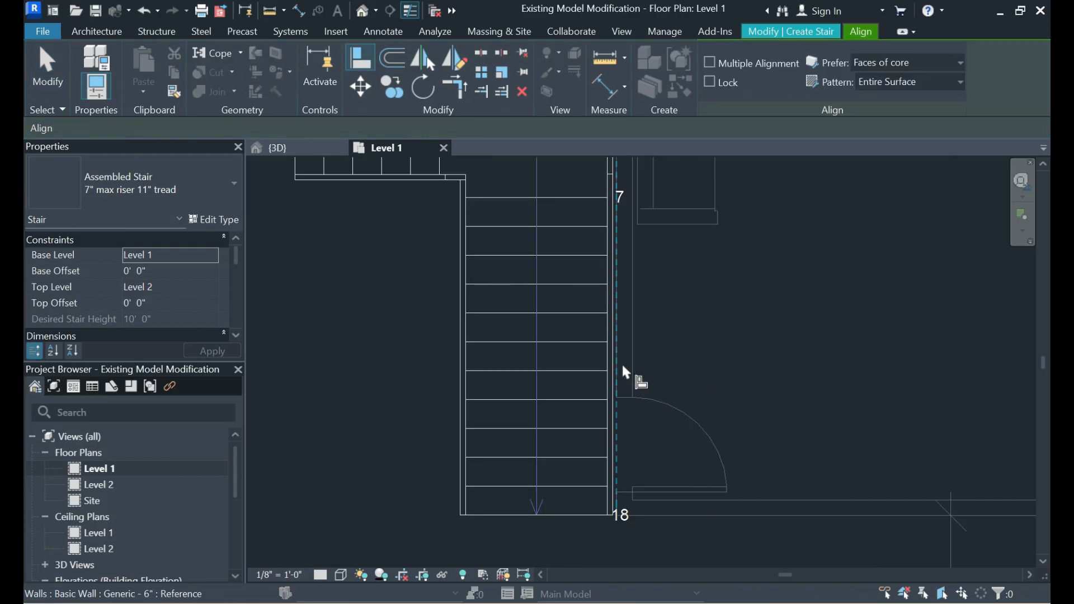
{"action": "left_click", "coordinate": [615, 377]}
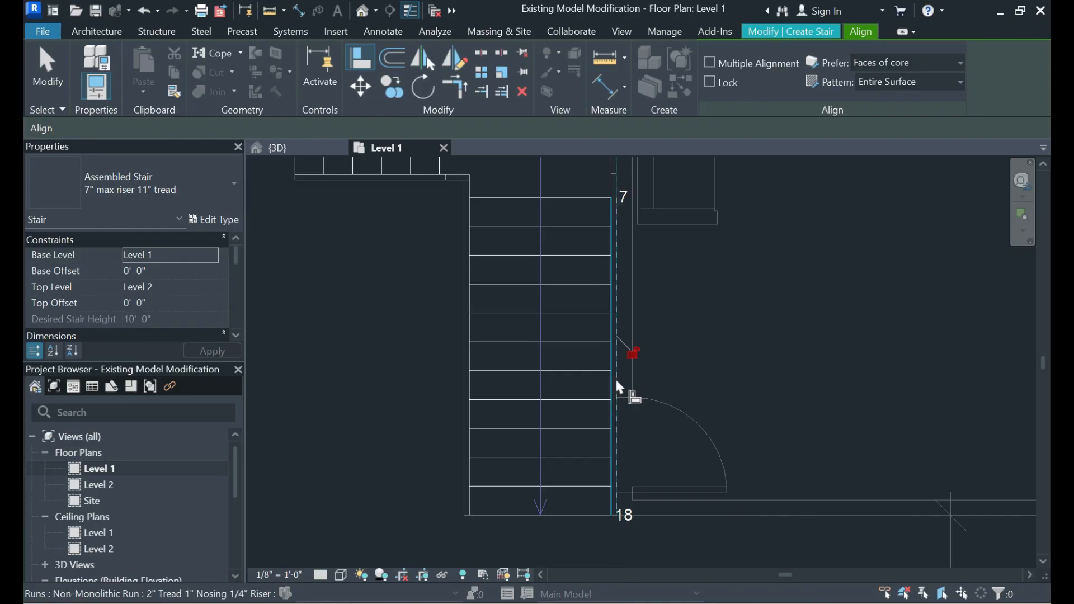
Align the end of the 12-riser run with the bedroom's lower wall face and finish the stair
{"action": "scroll", "coordinate": [608, 473], "scroll_direction": "down", "scroll_amount": 2}
{"action": "scroll", "coordinate": [650, 498], "scroll_direction": "up", "scroll_amount": 2}
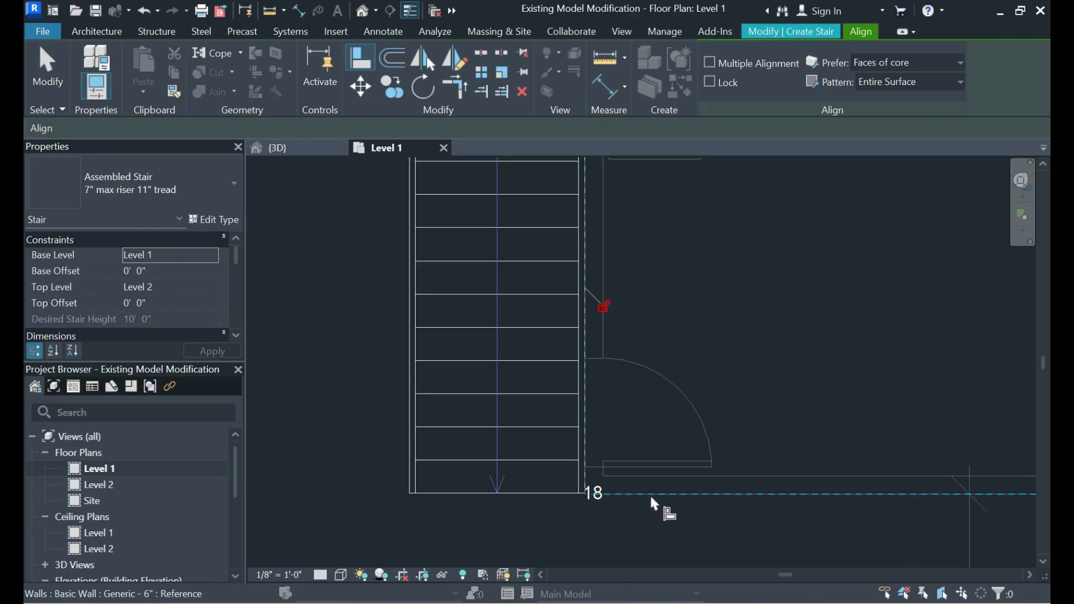
{"action": "left_click", "coordinate": [555, 493]}
{"action": "key", "text": "Escape"}
{"action": "scroll", "coordinate": [545, 508], "scroll_direction": "down", "scroll_amount": 3}
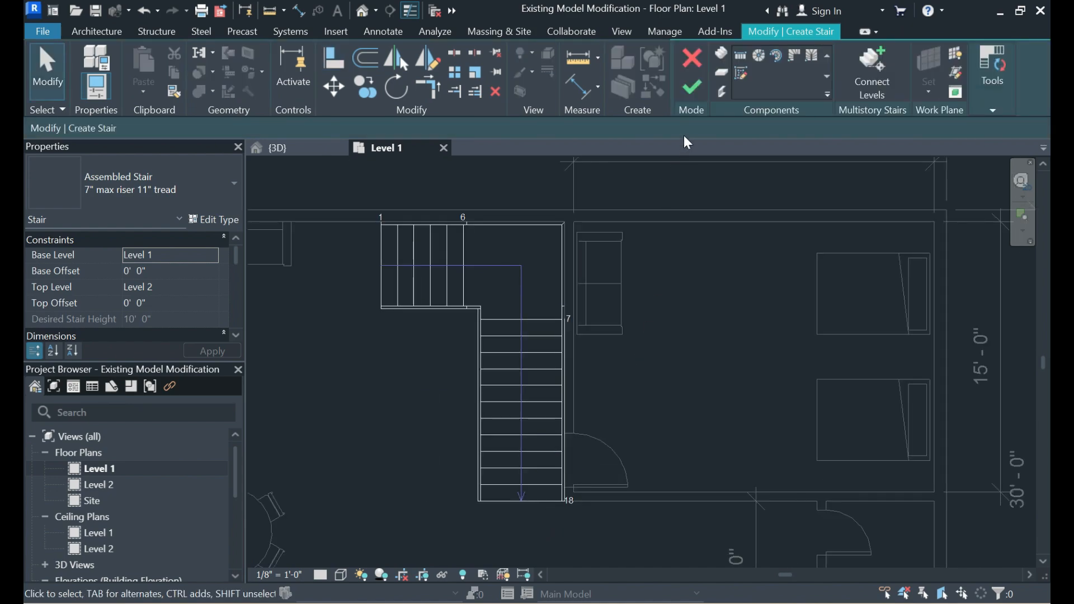
{"action": "left_click", "coordinate": [691, 89]}
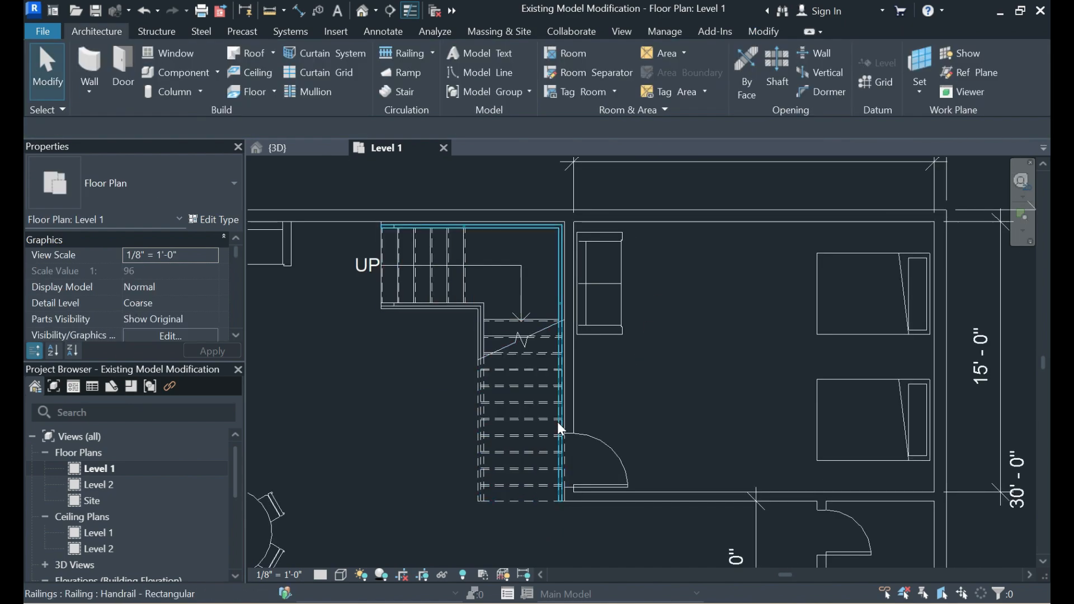
{"action": "scroll", "coordinate": [557, 421], "scroll_direction": "down", "scroll_amount": 1}
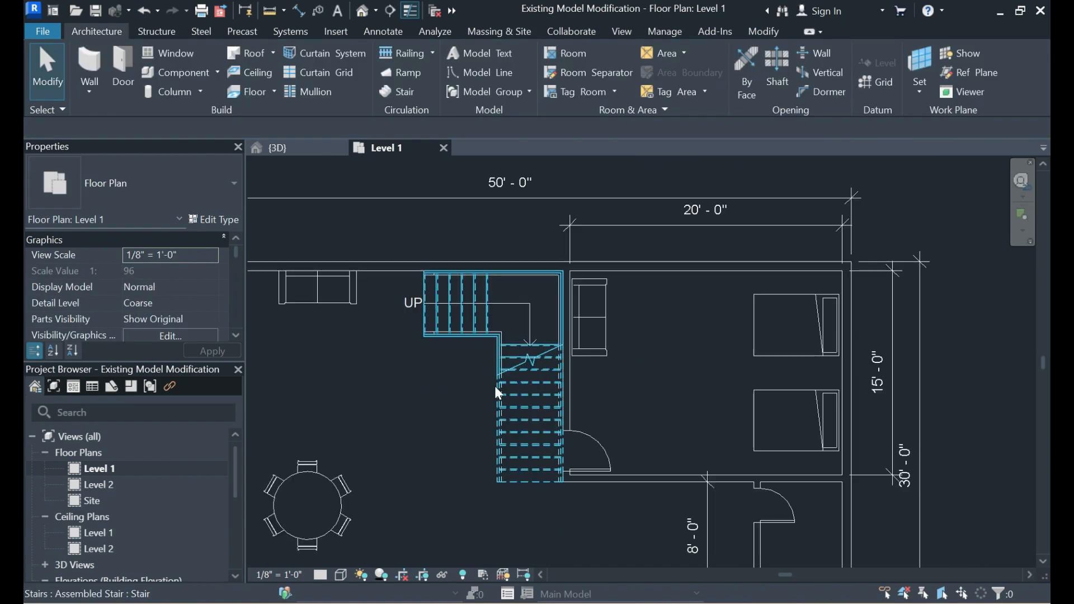
Switch to the 3D view and enable its section box
{"action": "left_click", "coordinate": [298, 151]}
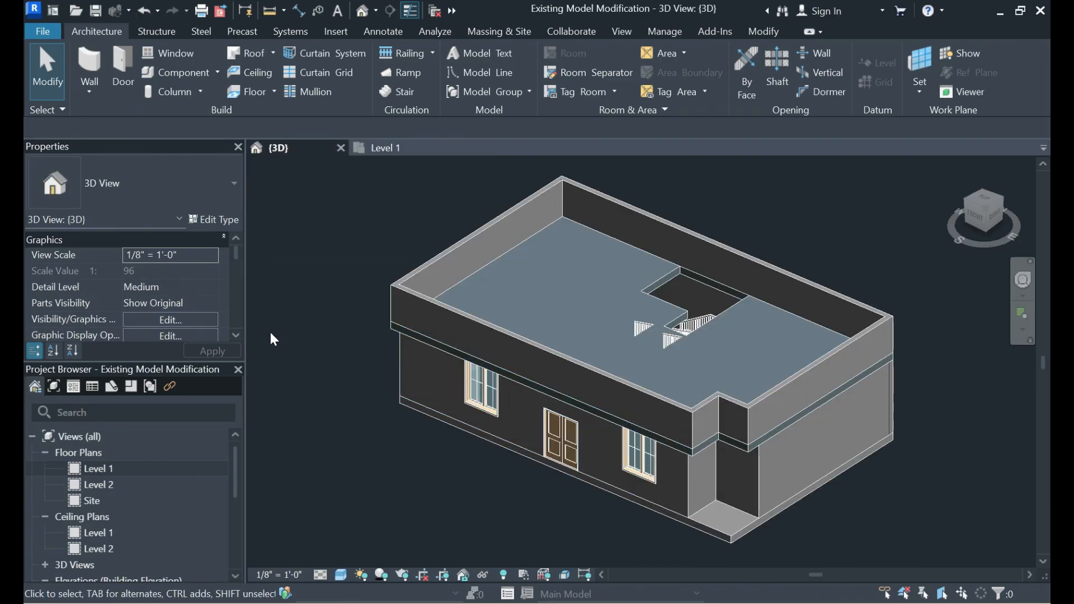
{"action": "scroll", "coordinate": [236, 333], "scroll_direction": "down", "scroll_amount": 5}
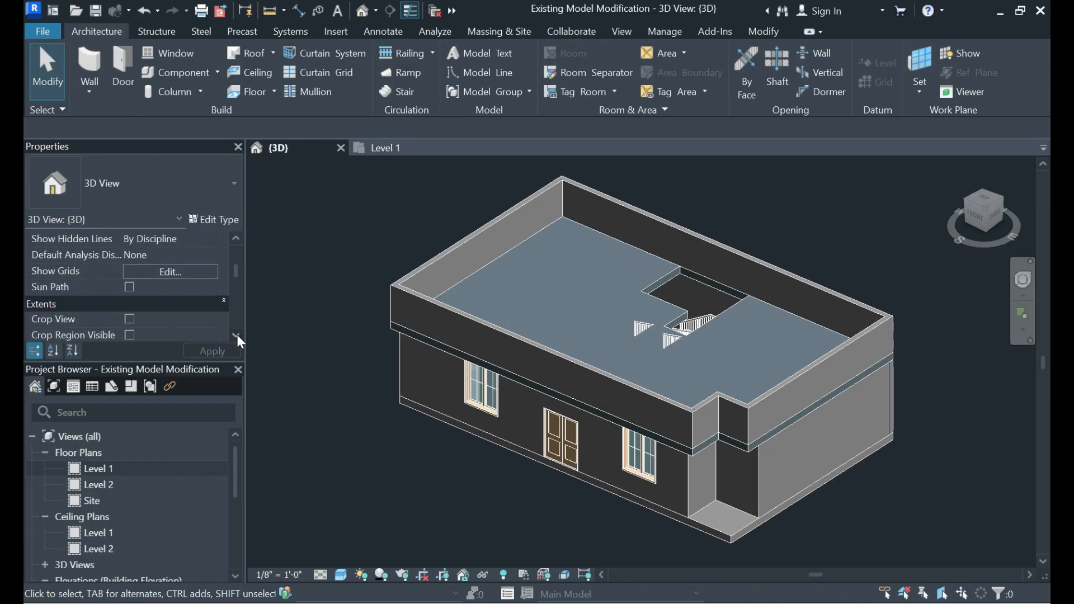
{"action": "scroll", "coordinate": [236, 333], "scroll_direction": "down", "scroll_amount": 5}
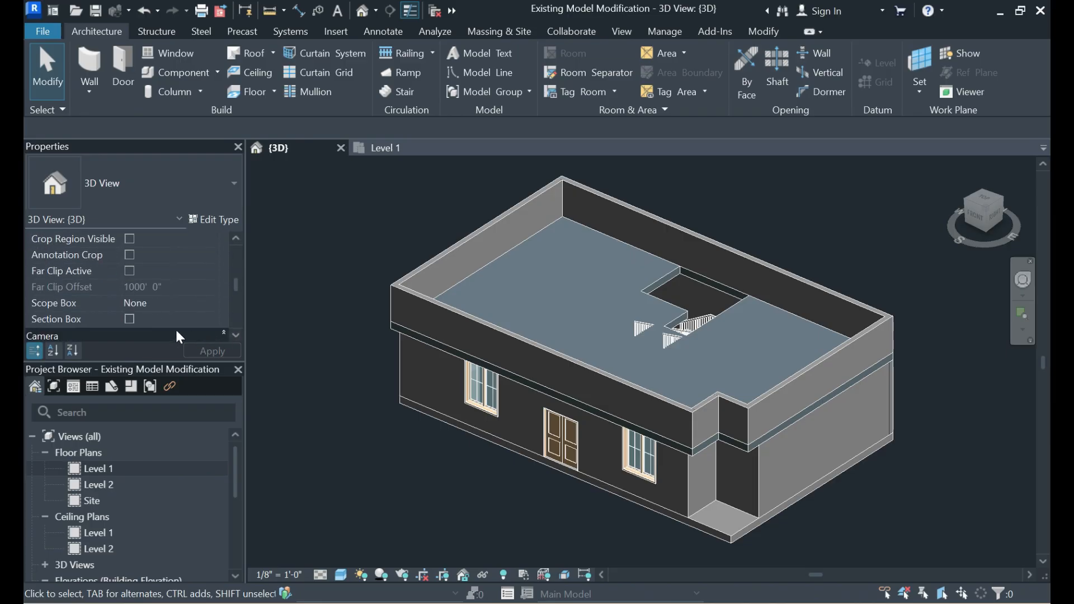
{"action": "left_click", "coordinate": [129, 319]}
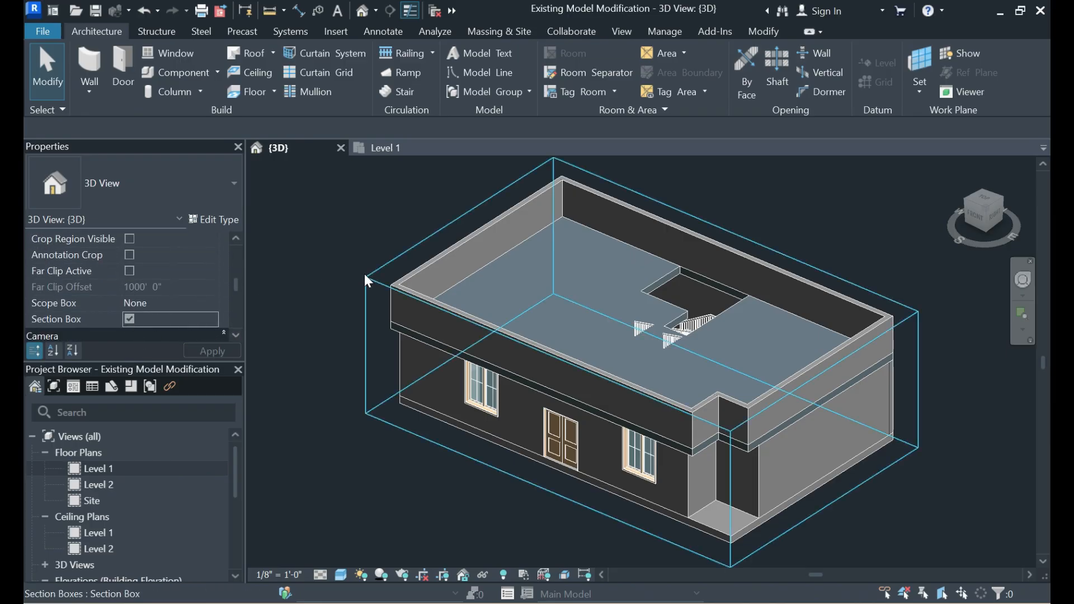
Lower the top of the section box below the upper floor slab so the ground-floor interior and stair are exposed
{"action": "left_click", "coordinate": [367, 276]}
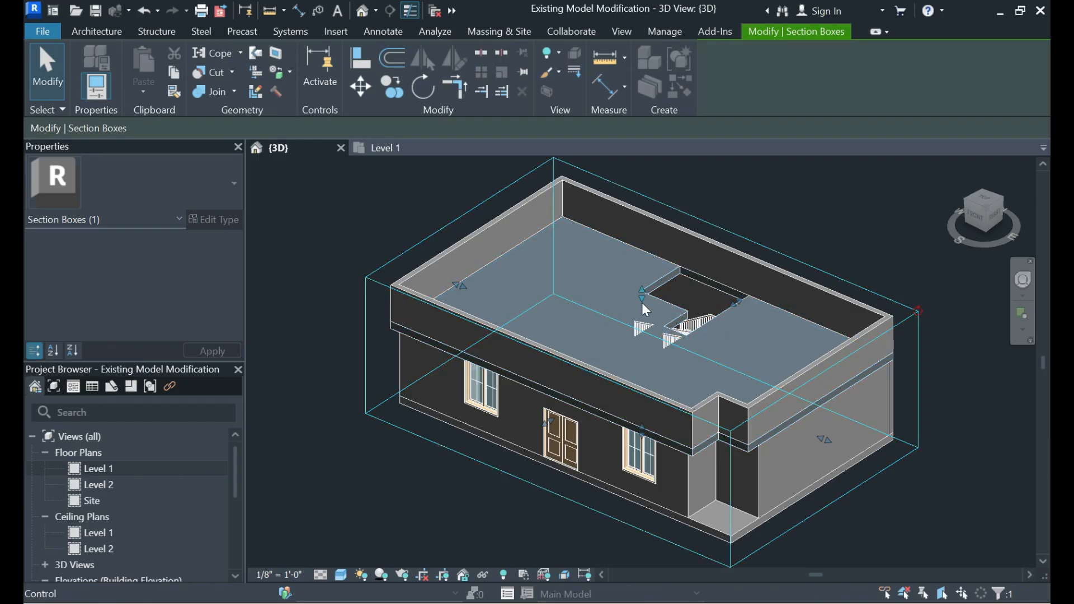
{"action": "left_click_drag", "start_coordinate": [643, 298], "coordinate": [642, 349]}
{"action": "left_click", "coordinate": [424, 249]}
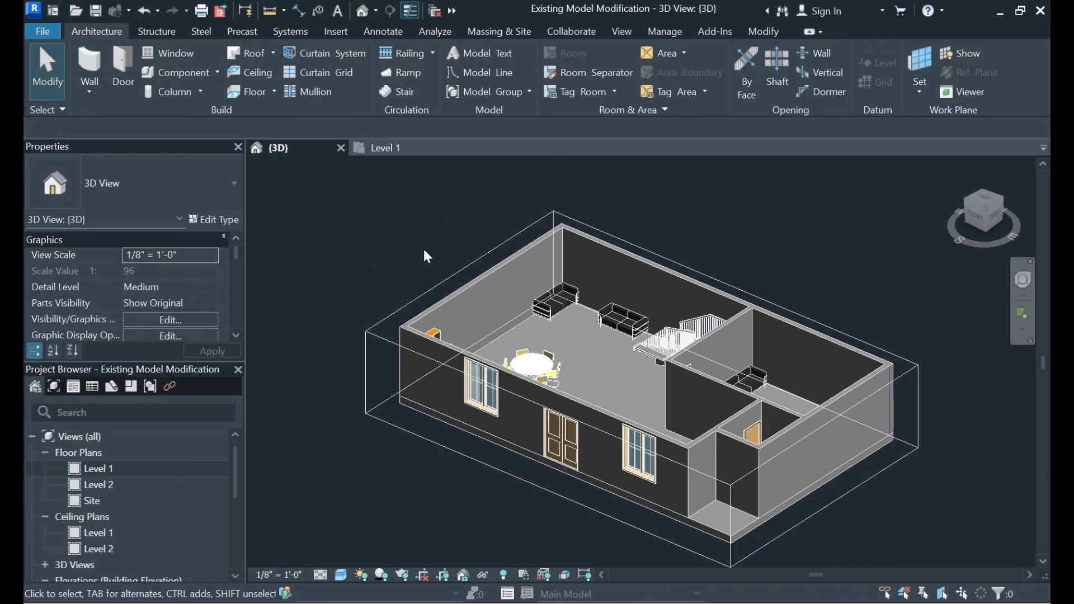
{"action": "middle_click_drag", "start_coordinate": [423, 252], "coordinate": [488, 256], "text": "shift"}
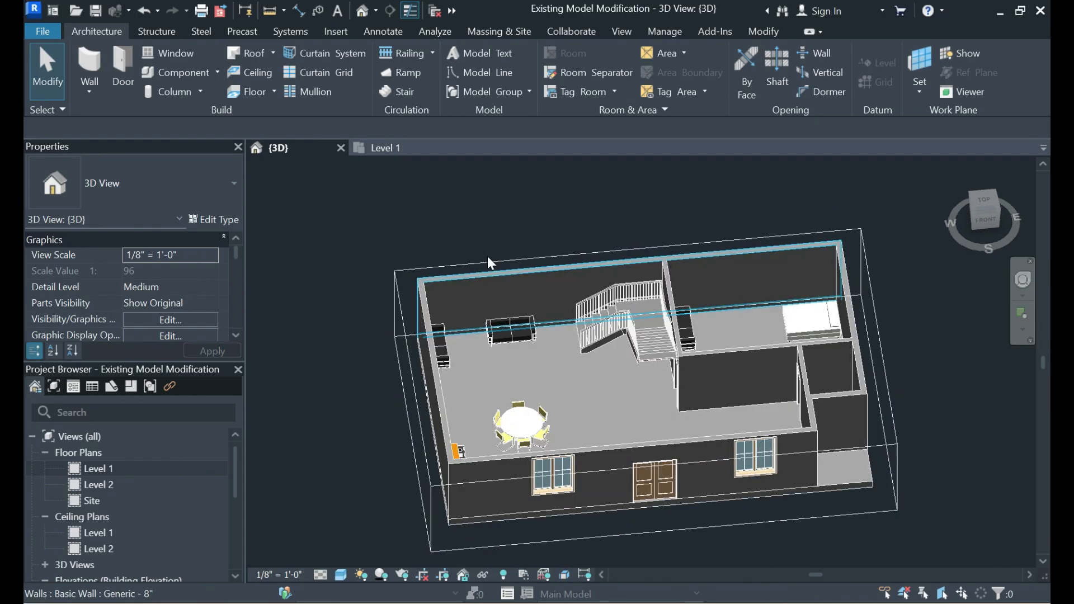
Return to the Level 1 plan and delete the bedroom's 36" x 84" single-flush door beside the stair
{"action": "left_click", "coordinate": [400, 147]}
{"action": "scroll", "coordinate": [705, 325], "scroll_direction": "down", "scroll_amount": 2}
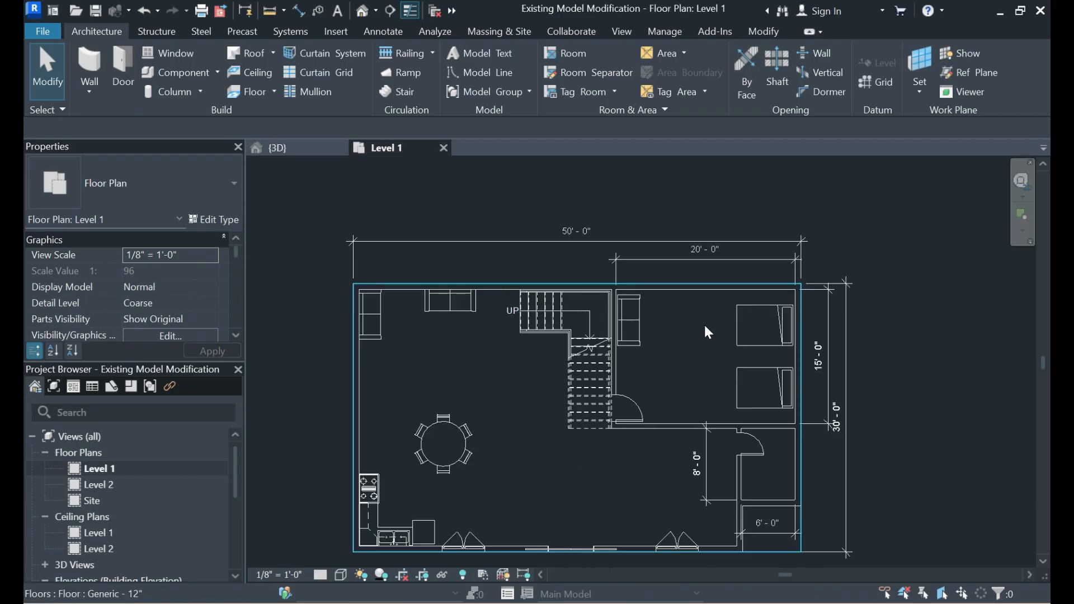
{"action": "scroll", "coordinate": [615, 391], "scroll_direction": "up", "scroll_amount": 3}
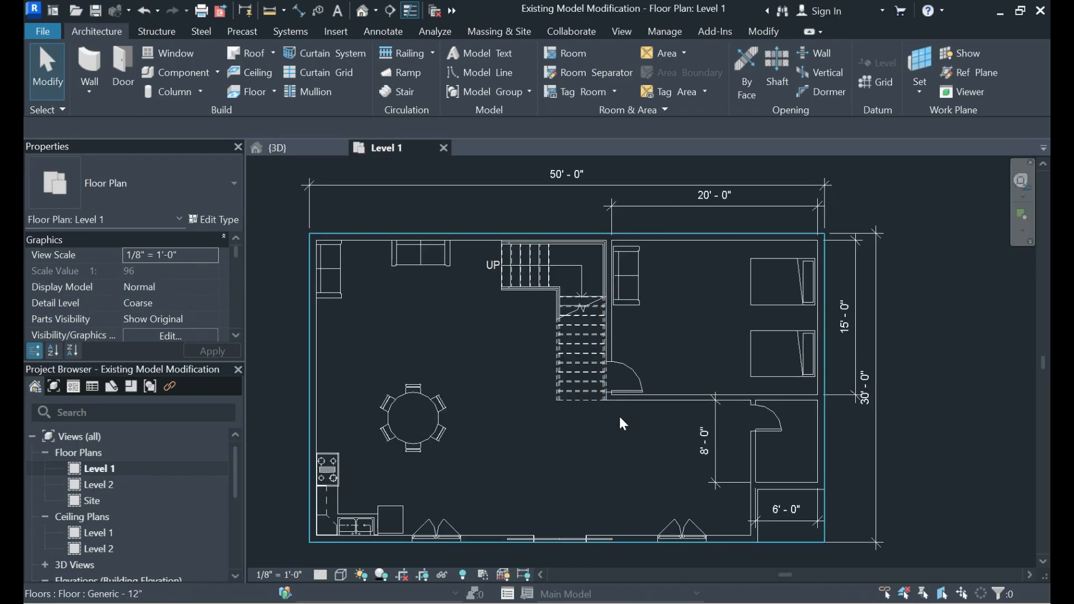
{"action": "left_click", "coordinate": [643, 384]}
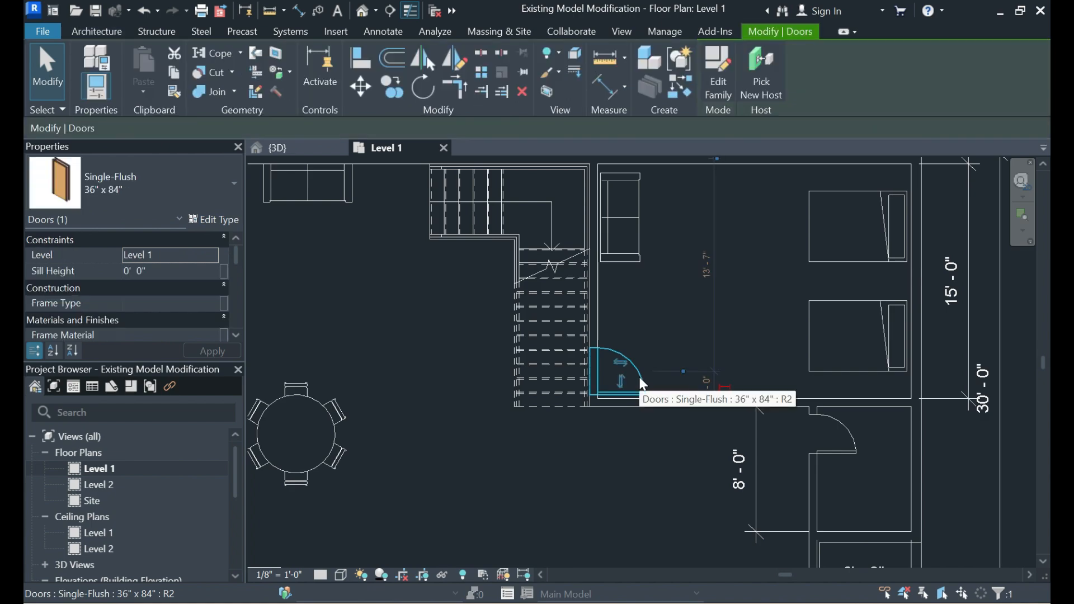
{"action": "key", "text": "Delete"}
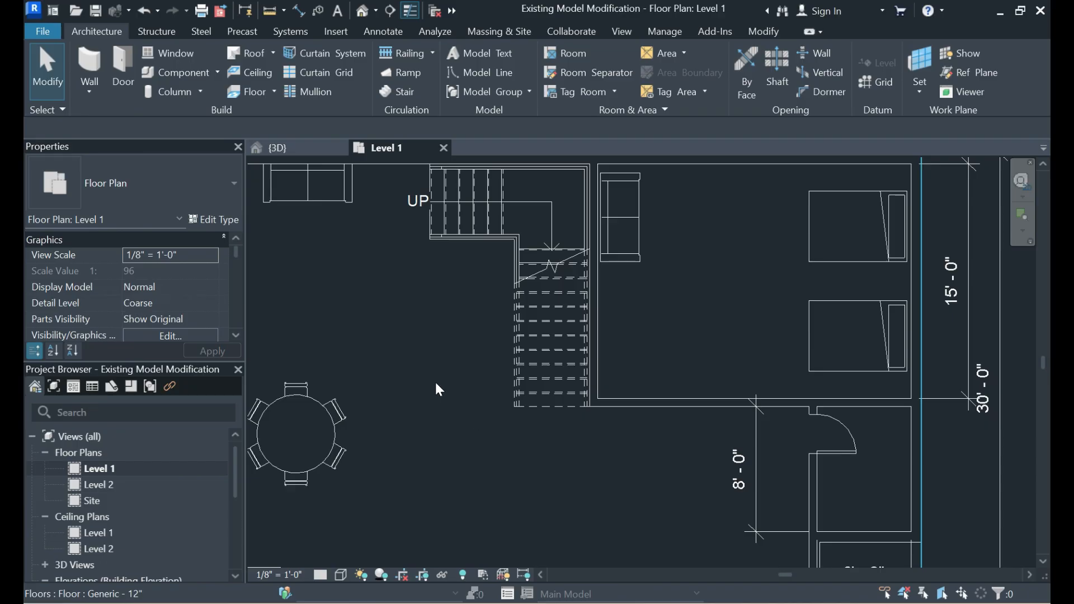
Place a 50" x 72" Door-Interior-Double-Pocket-2_Panel-Wood door in the bedroom's lower wall, near the stair
{"action": "left_click", "coordinate": [122, 67]}
{"action": "left_click", "coordinate": [128, 187]}
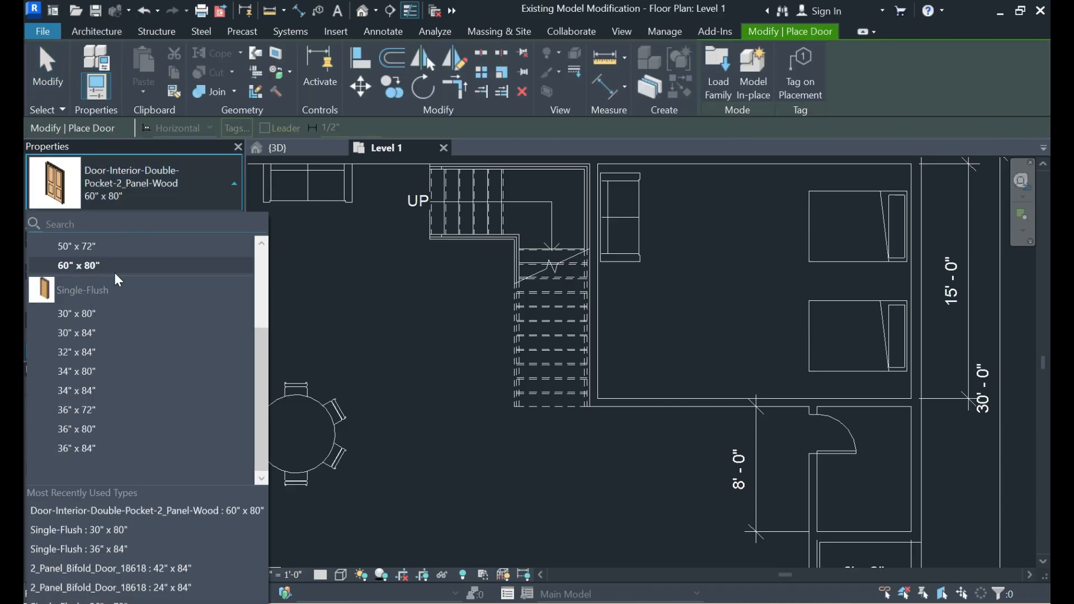
{"action": "scroll", "coordinate": [111, 265], "scroll_direction": "up", "scroll_amount": 2}
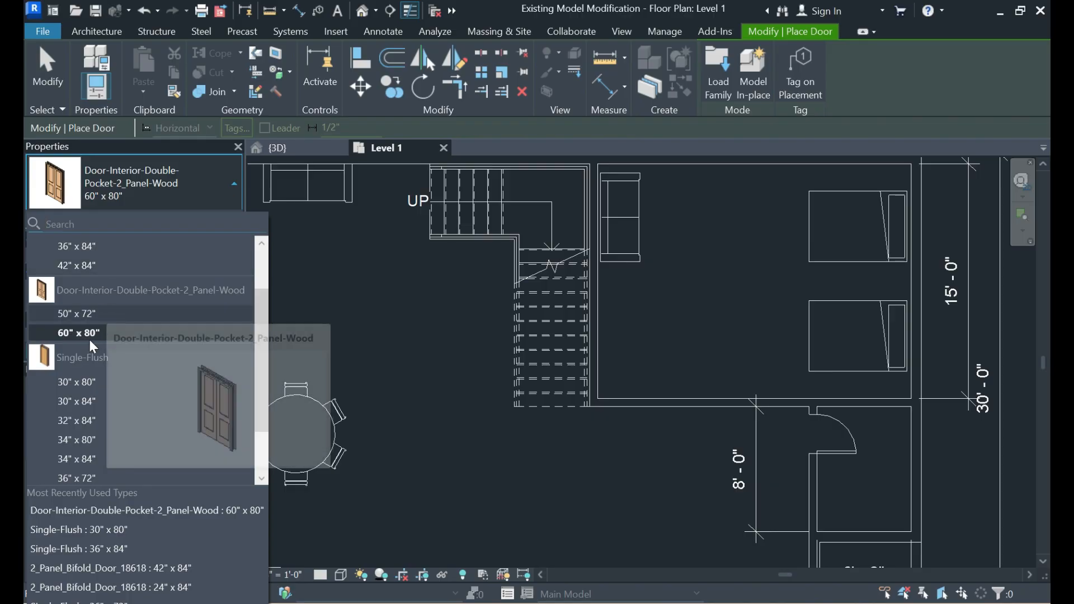
{"action": "left_click", "coordinate": [102, 314]}
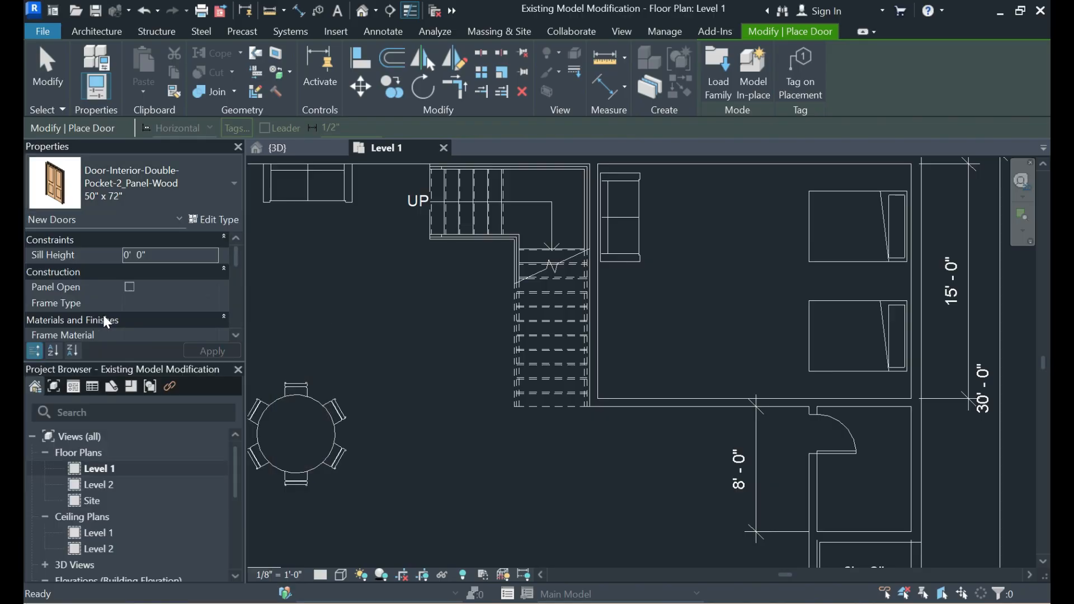
{"action": "left_click", "coordinate": [650, 404]}
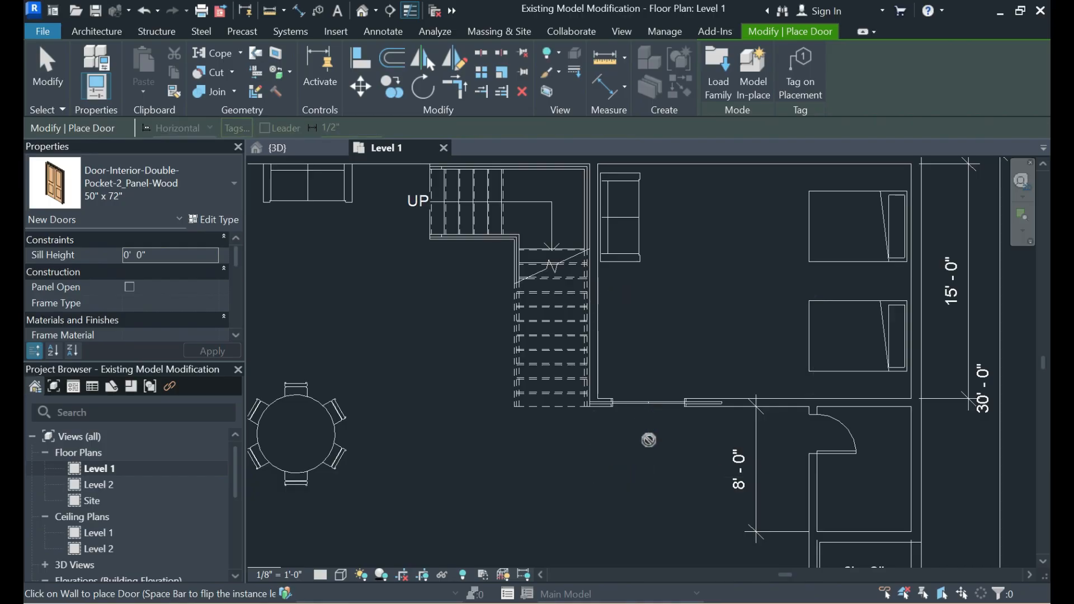
{"action": "key", "text": "Escape"}
{"action": "key", "text": "Escape"}
{"action": "scroll", "coordinate": [649, 441], "scroll_direction": "down", "scroll_amount": 1}
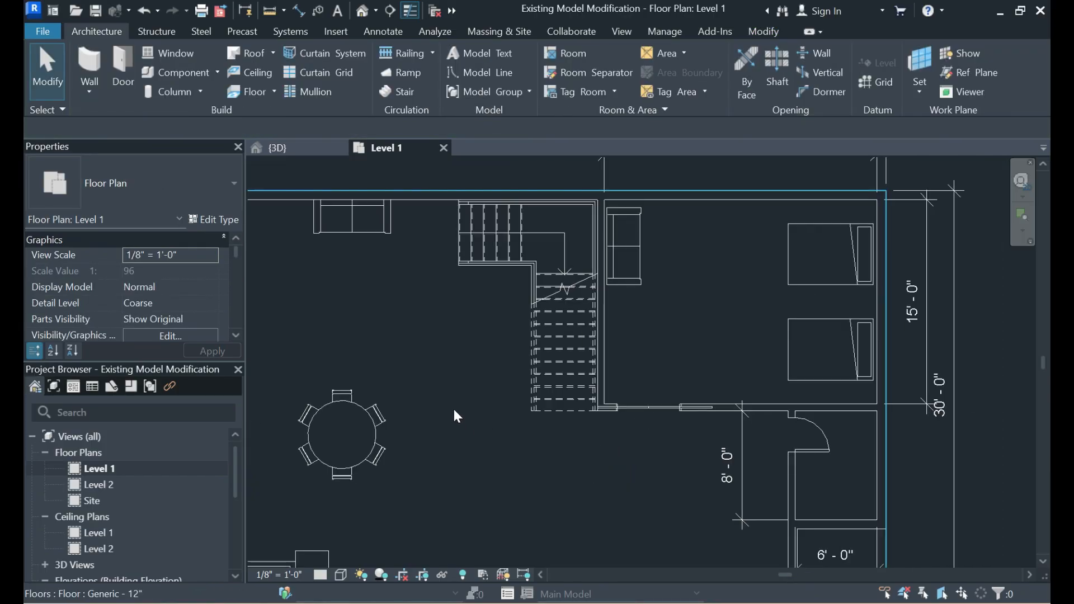
Draw a Generic - 6" wall about 4' 8" long from the bedroom wall's lower corner across the end of the stair run
{"action": "left_click", "coordinate": [96, 62]}
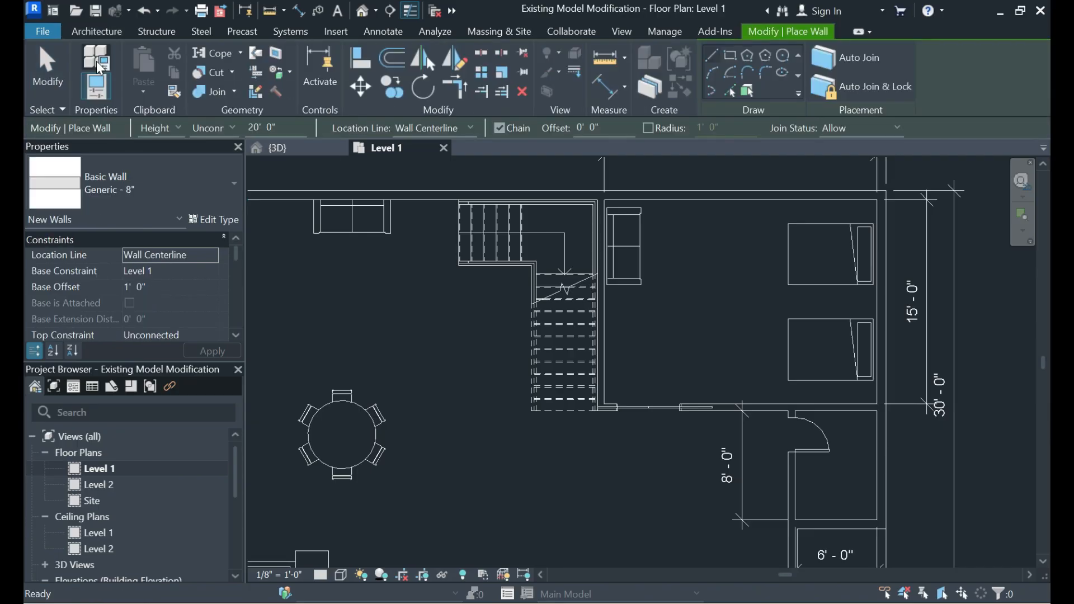
{"action": "left_click", "coordinate": [125, 178]}
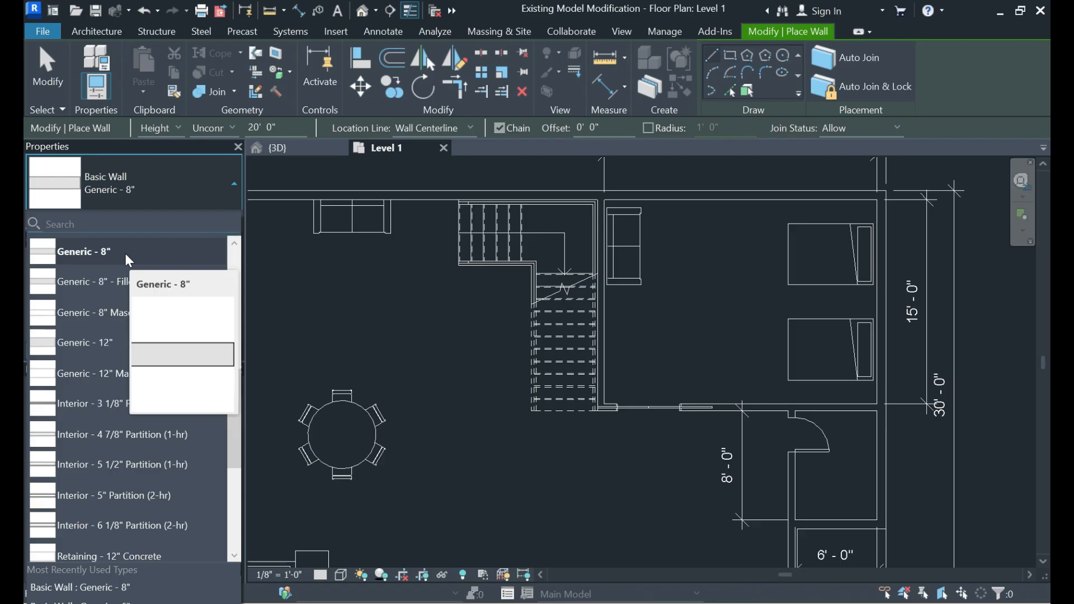
{"action": "scroll", "coordinate": [147, 330], "scroll_direction": "up", "scroll_amount": 2}
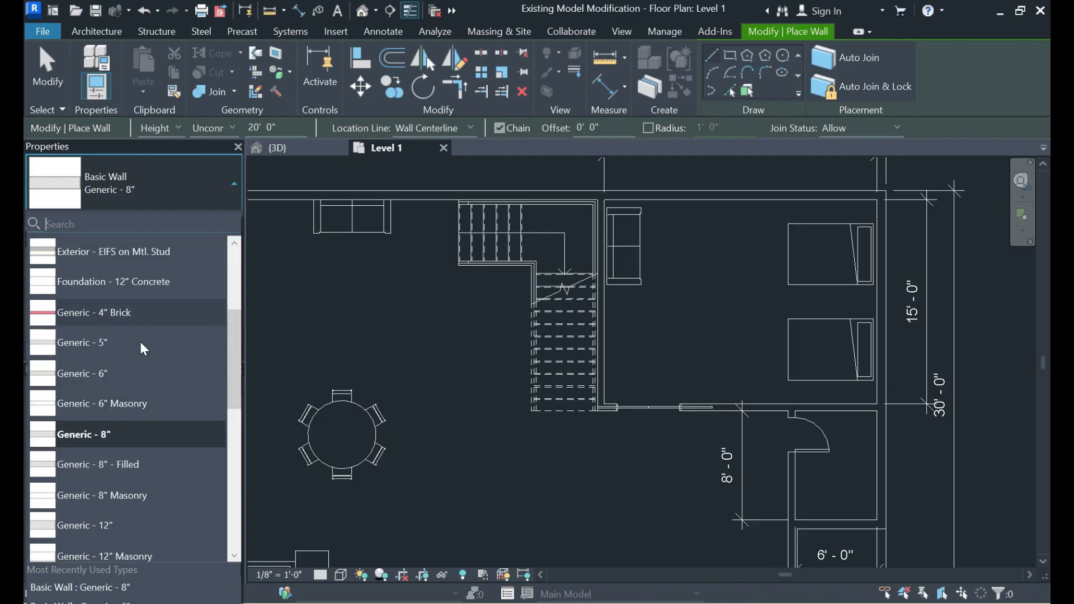
{"action": "left_click", "coordinate": [109, 376]}
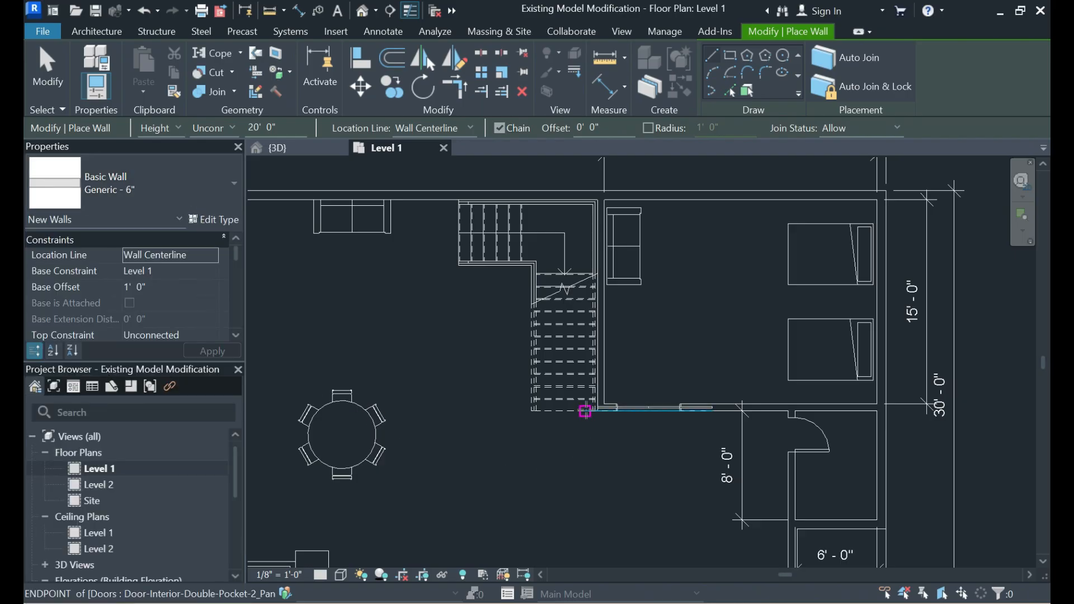
{"action": "scroll", "coordinate": [592, 413], "scroll_direction": "up", "scroll_amount": 2}
{"action": "scroll", "coordinate": [594, 414], "scroll_direction": "up", "scroll_amount": 3}
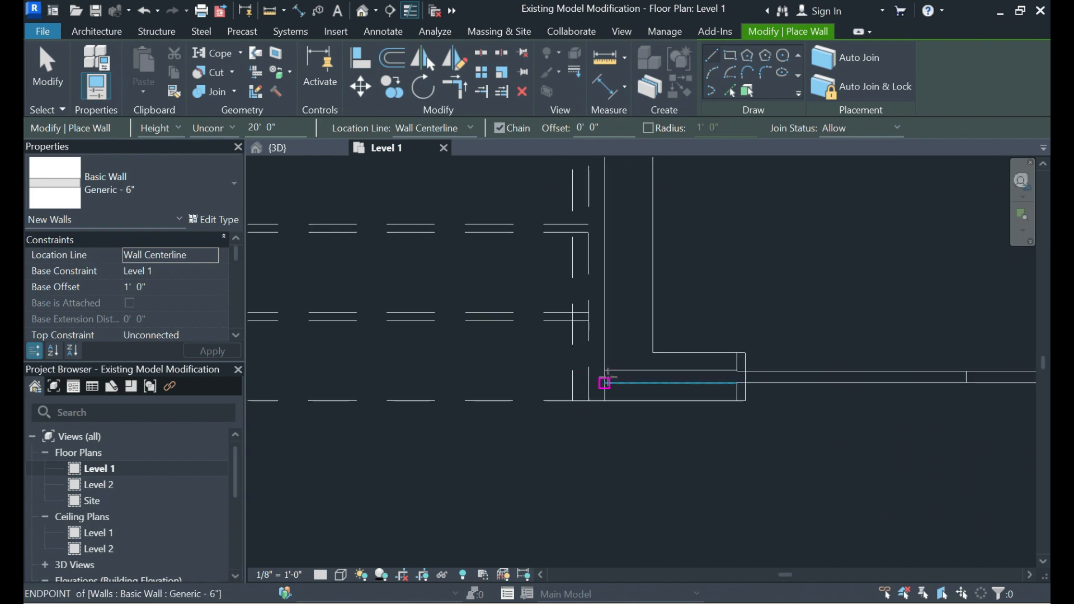
{"action": "left_click", "coordinate": [604, 383]}
{"action": "scroll", "coordinate": [713, 498], "scroll_direction": "down", "scroll_amount": 3}
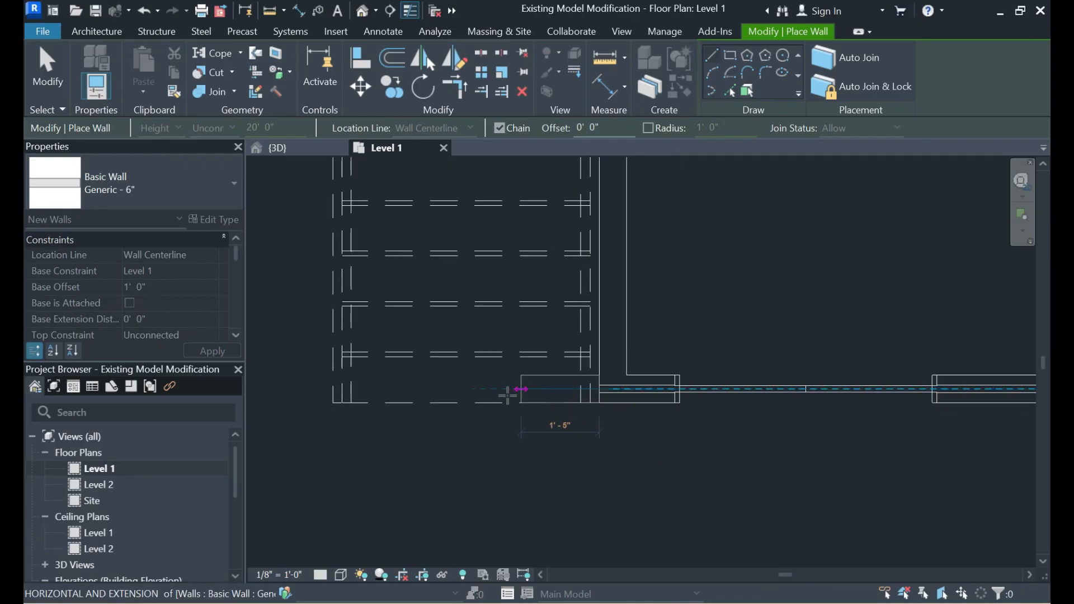
{"action": "scroll", "coordinate": [479, 393], "scroll_direction": "down", "scroll_amount": 2}
{"action": "scroll", "coordinate": [401, 394], "scroll_direction": "up", "scroll_amount": 2}
{"action": "scroll", "coordinate": [401, 392], "scroll_direction": "up", "scroll_amount": 2}
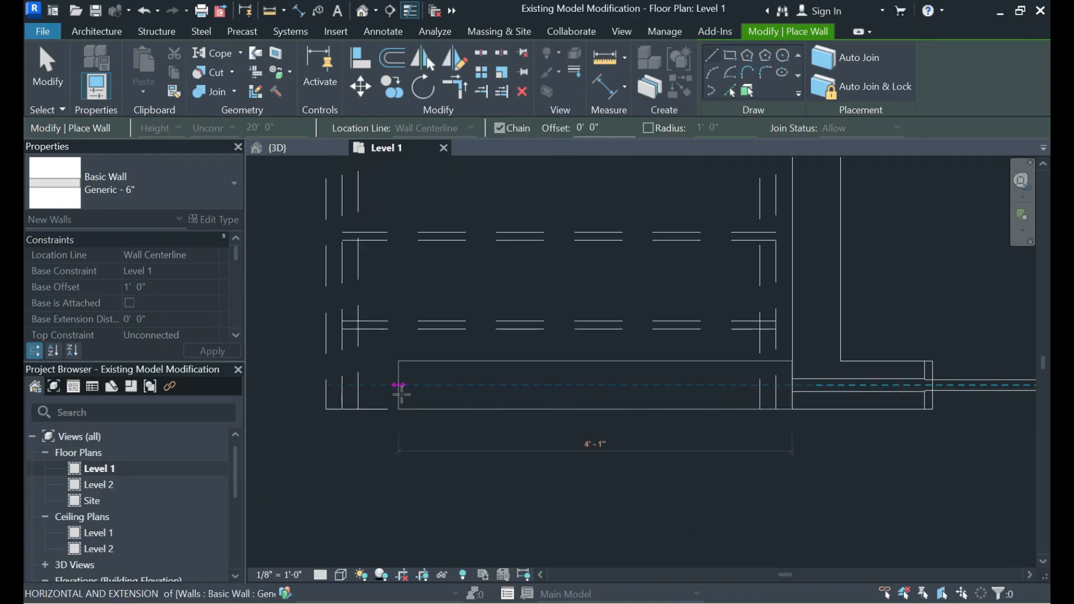
{"action": "scroll", "coordinate": [347, 400], "scroll_direction": "up", "scroll_amount": 1}
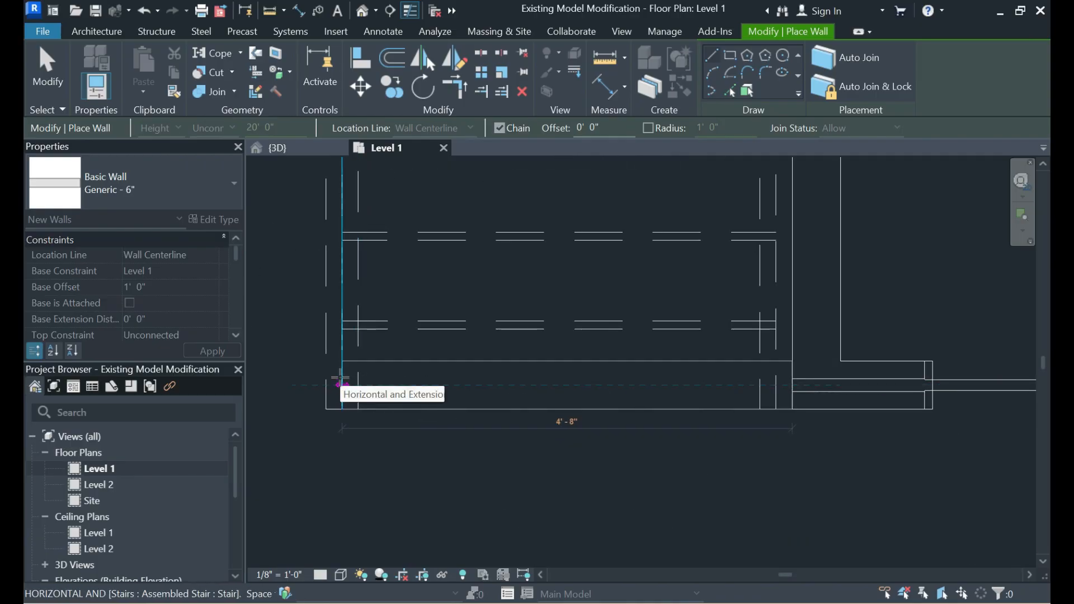
{"action": "left_click", "coordinate": [341, 382]}
Continue the wall about 8' up along the stair's outer side, then about 4' 11" across the run to the bedroom wall
{"action": "scroll", "coordinate": [340, 382], "scroll_direction": "down", "scroll_amount": 3}
{"action": "scroll", "coordinate": [340, 382], "scroll_direction": "down", "scroll_amount": 4}
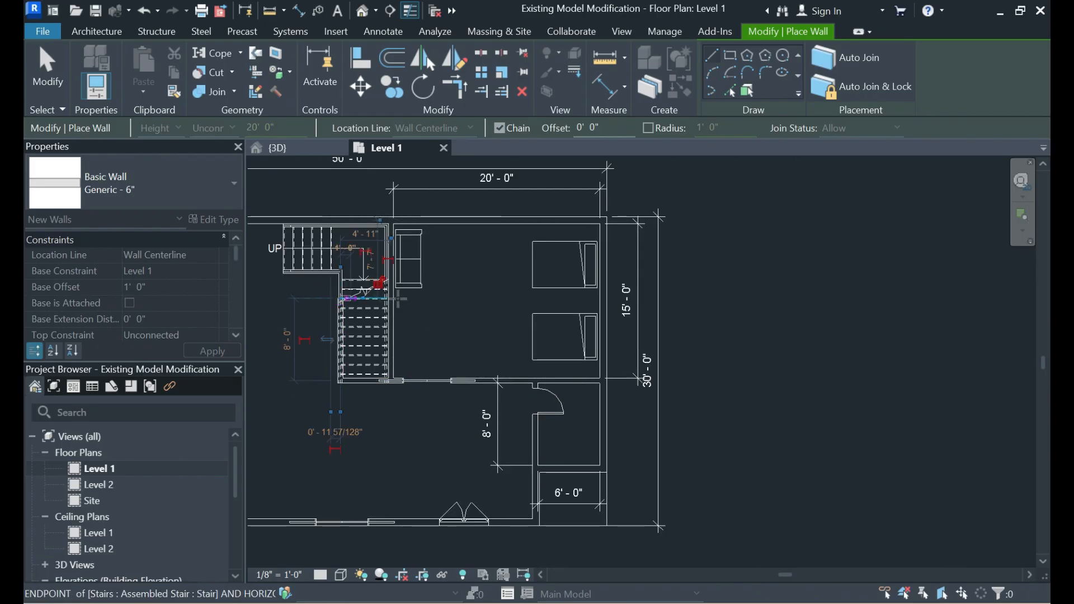
{"action": "scroll", "coordinate": [396, 298], "scroll_direction": "up", "scroll_amount": 1}
{"action": "scroll", "coordinate": [397, 298], "scroll_direction": "up", "scroll_amount": 3}
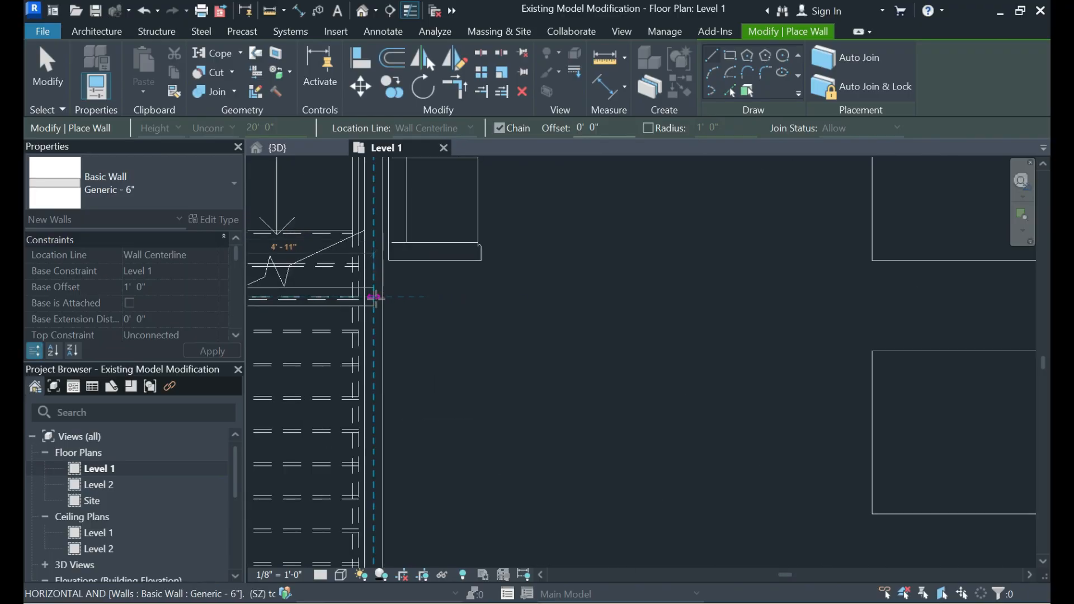
{"action": "scroll", "coordinate": [375, 298], "scroll_direction": "down", "scroll_amount": 2}
{"action": "key", "text": "Escape"}
{"action": "key", "text": "Escape"}
{"action": "scroll", "coordinate": [480, 314], "scroll_direction": "down", "scroll_amount": 3}
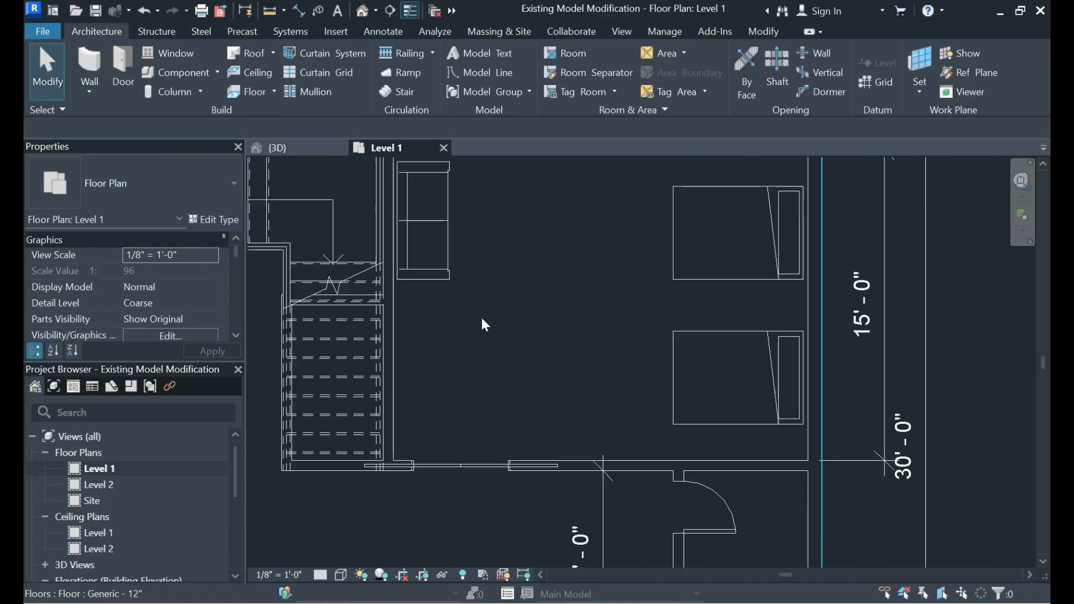
Align the outer face of the new stair-side wall with the stair's outer edge
{"action": "scroll", "coordinate": [293, 321], "scroll_direction": "up", "scroll_amount": 3}
{"action": "scroll", "coordinate": [335, 313], "scroll_direction": "up", "scroll_amount": 2}
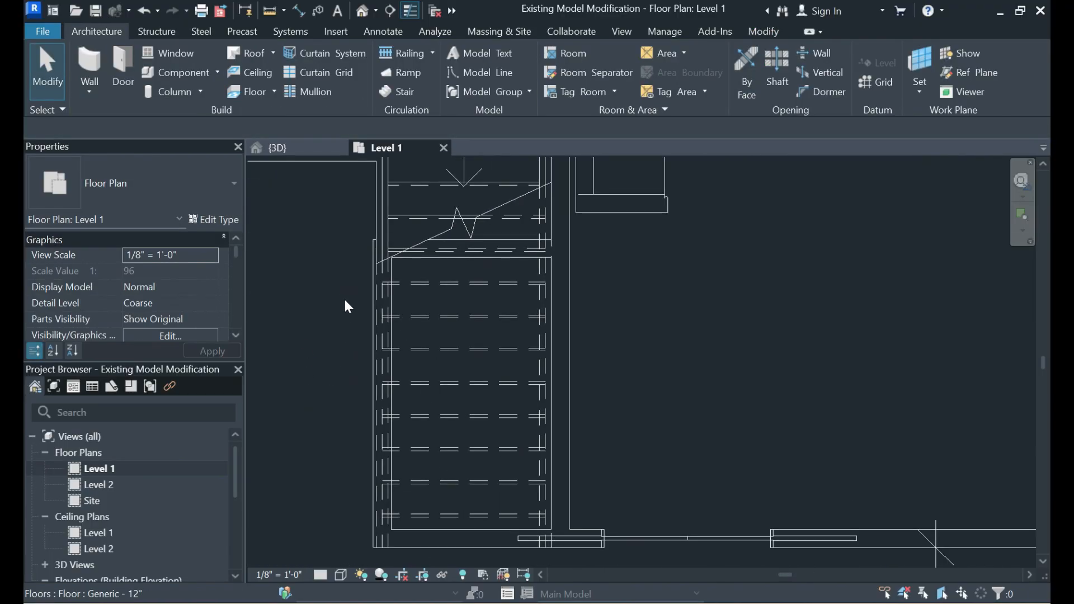
{"action": "scroll", "coordinate": [348, 252], "scroll_direction": "up", "scroll_amount": 1}
{"action": "scroll", "coordinate": [365, 220], "scroll_direction": "up", "scroll_amount": 1}
{"action": "scroll", "coordinate": [367, 224], "scroll_direction": "up", "scroll_amount": 1}
{"action": "scroll", "coordinate": [355, 427], "scroll_direction": "down", "scroll_amount": 1}
{"action": "scroll", "coordinate": [353, 314], "scroll_direction": "up", "scroll_amount": 1}
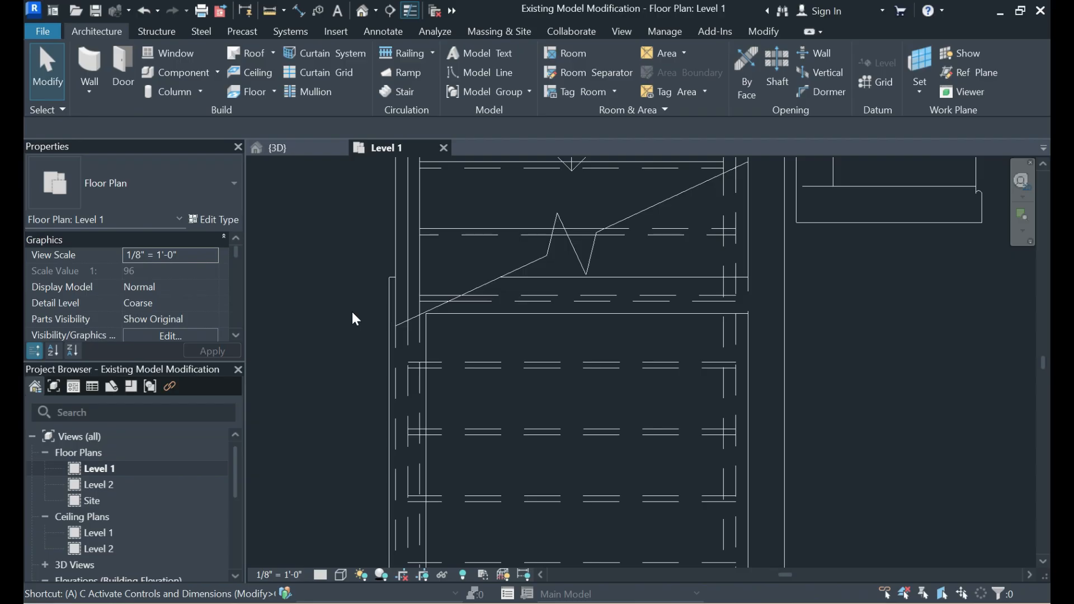
{"action": "key", "text": "a"}
{"action": "key", "text": "l"}
{"action": "left_click", "coordinate": [396, 262]}
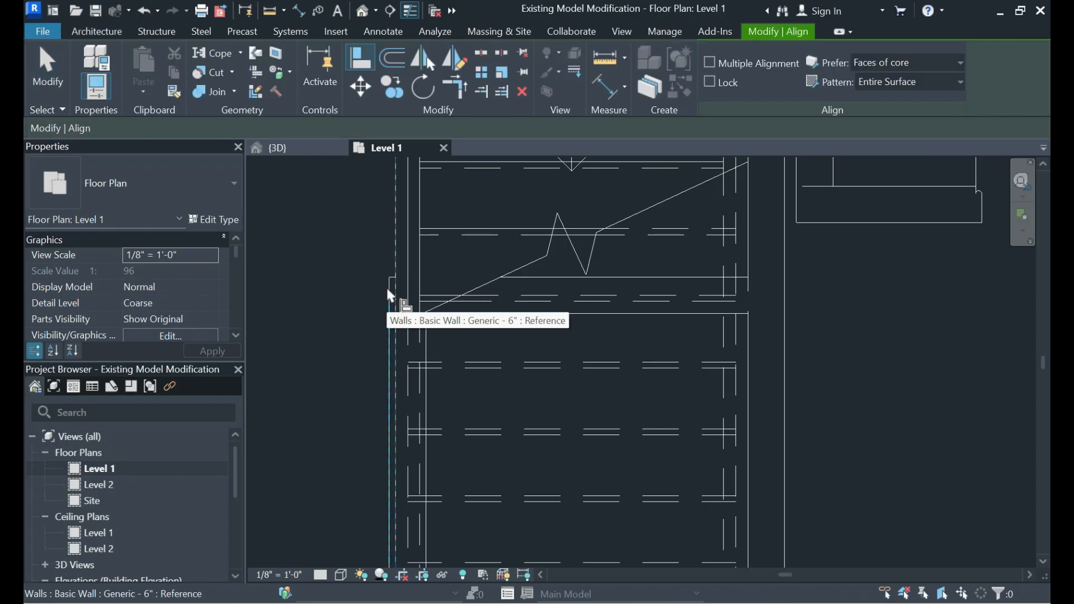
{"action": "left_click", "coordinate": [388, 292]}
{"action": "scroll", "coordinate": [377, 314], "scroll_direction": "down", "scroll_amount": 3}
{"action": "key", "text": "Escape"}
{"action": "key", "text": "Escape"}
{"action": "scroll", "coordinate": [358, 330], "scroll_direction": "down", "scroll_amount": 2}
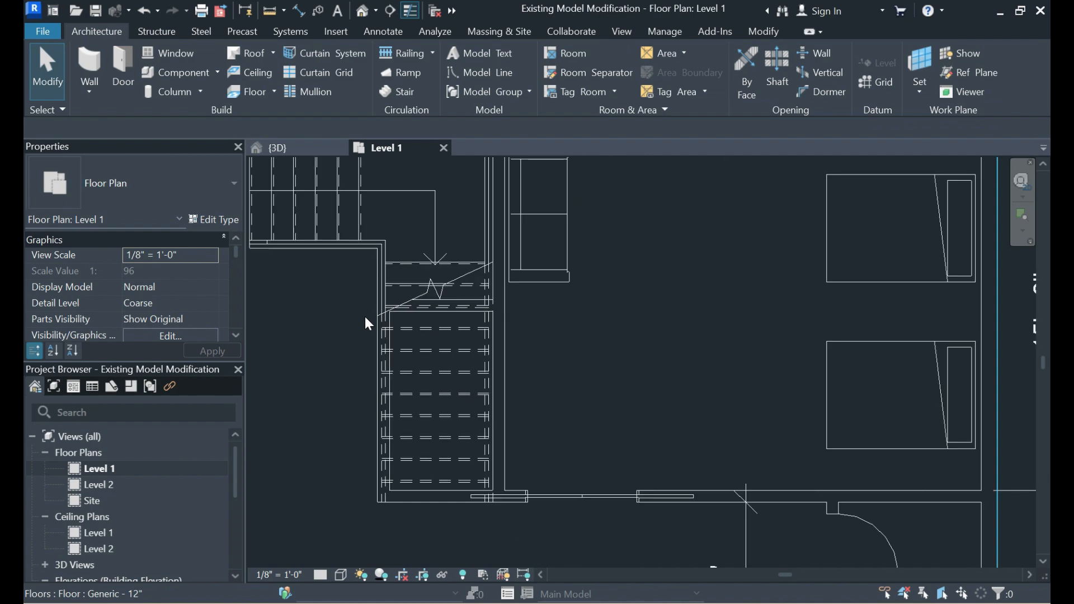
{"action": "scroll", "coordinate": [495, 485], "scroll_direction": "down", "scroll_amount": 2}
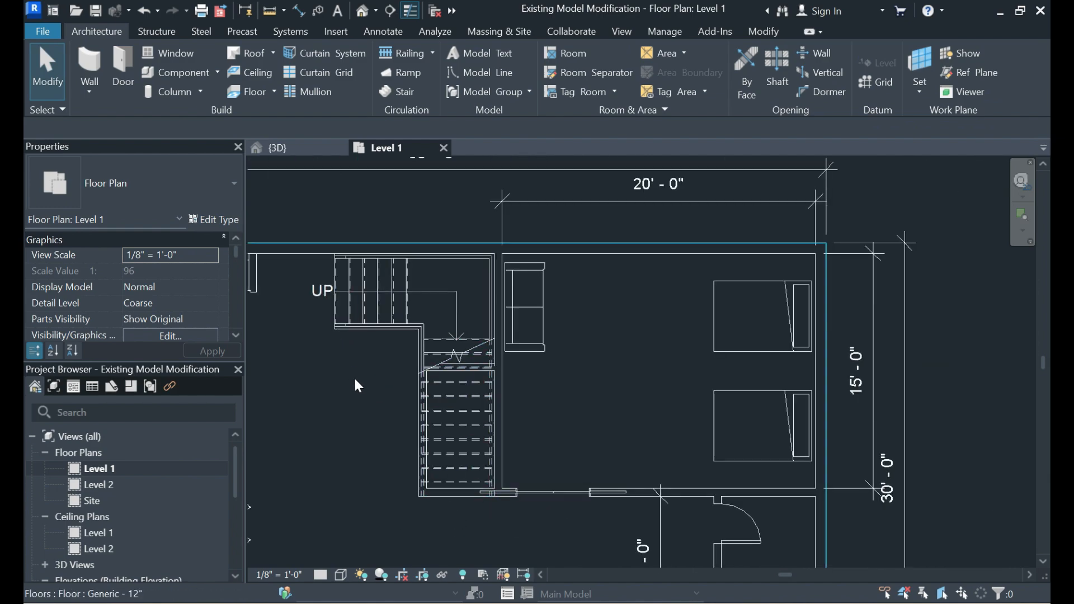
{"action": "scroll", "coordinate": [367, 379], "scroll_direction": "down", "scroll_amount": 1}
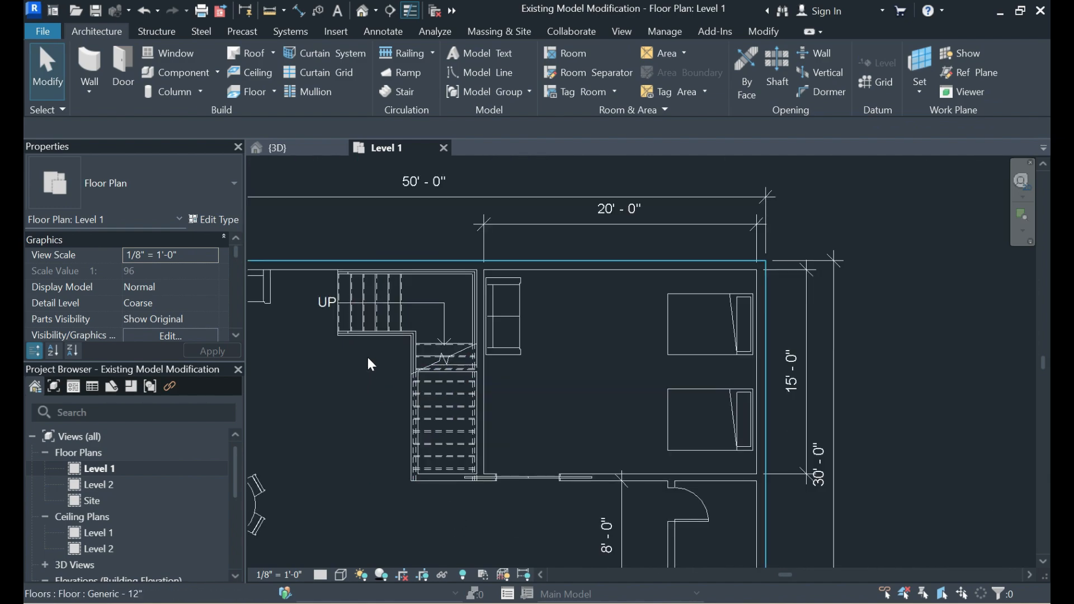
Examine the new walls under the stair and the pocket door in the sectioned 3D view from several angles
{"action": "left_click", "coordinate": [297, 154]}
{"action": "middle_click_drag", "start_coordinate": [615, 407], "coordinate": [629, 361], "text": "shift"}
{"action": "scroll", "coordinate": [630, 361], "scroll_direction": "up", "scroll_amount": 3}
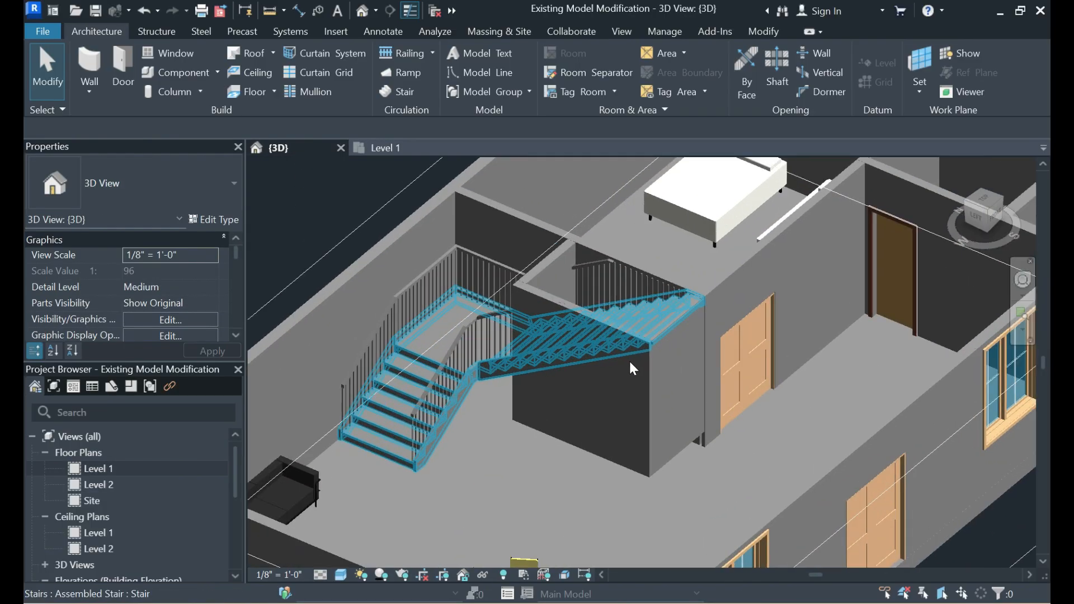
{"action": "middle_click_drag", "start_coordinate": [549, 354], "coordinate": [734, 368], "text": "shift"}
{"action": "scroll", "coordinate": [730, 357], "scroll_direction": "down", "scroll_amount": 5}
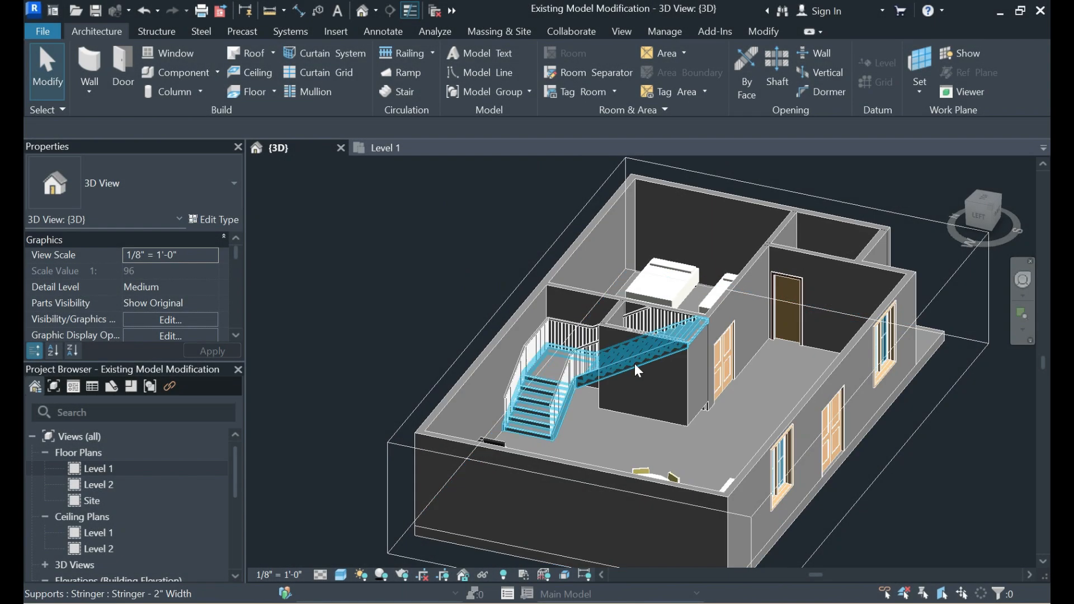
{"action": "scroll", "coordinate": [736, 385], "scroll_direction": "up", "scroll_amount": 2}
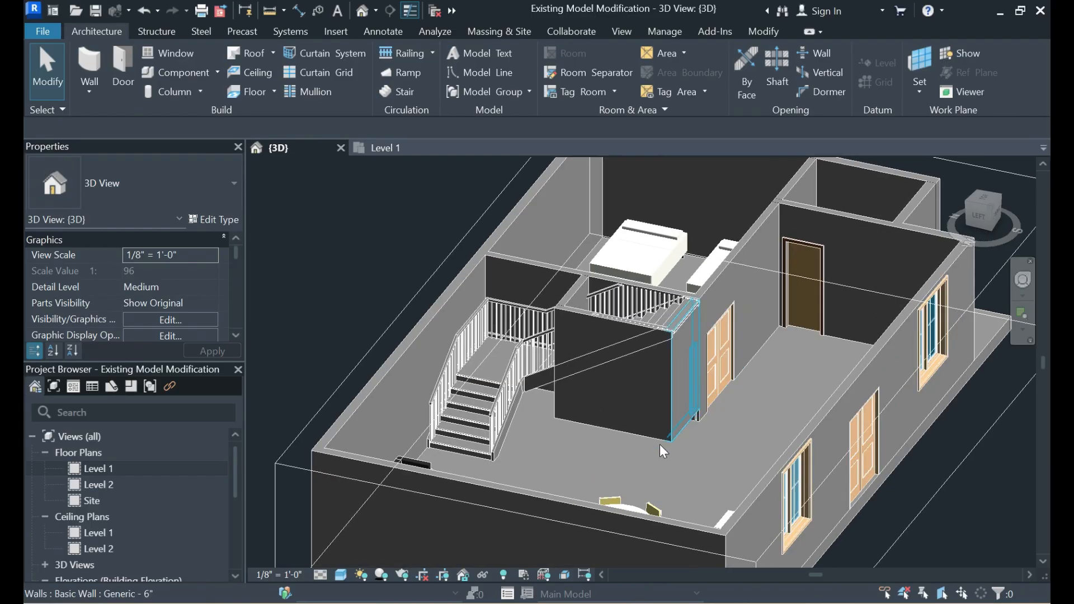
{"action": "scroll", "coordinate": [637, 346], "scroll_direction": "down", "scroll_amount": 2}
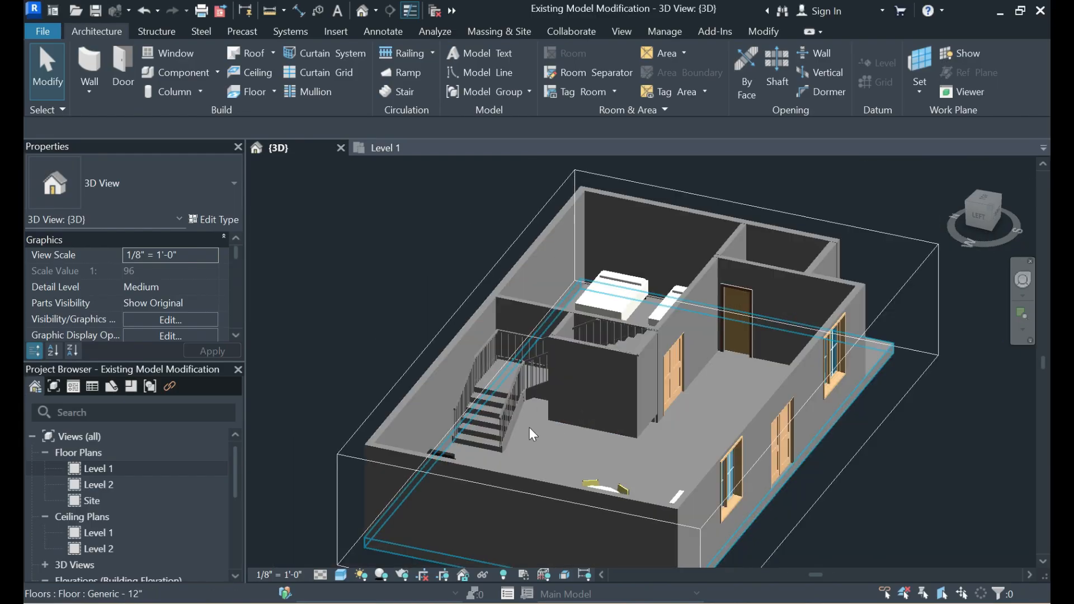
Place a building section on the Level 1 plan, running lengthwise through the stair's long run and past the exterior wall
{"action": "left_click", "coordinate": [391, 148]}
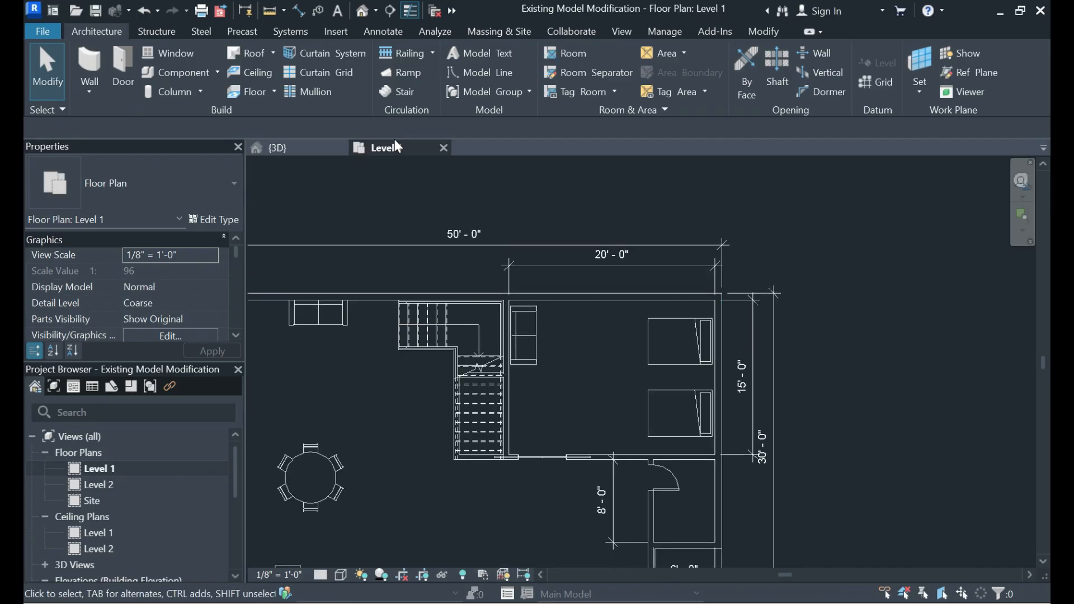
{"action": "left_click", "coordinate": [391, 11]}
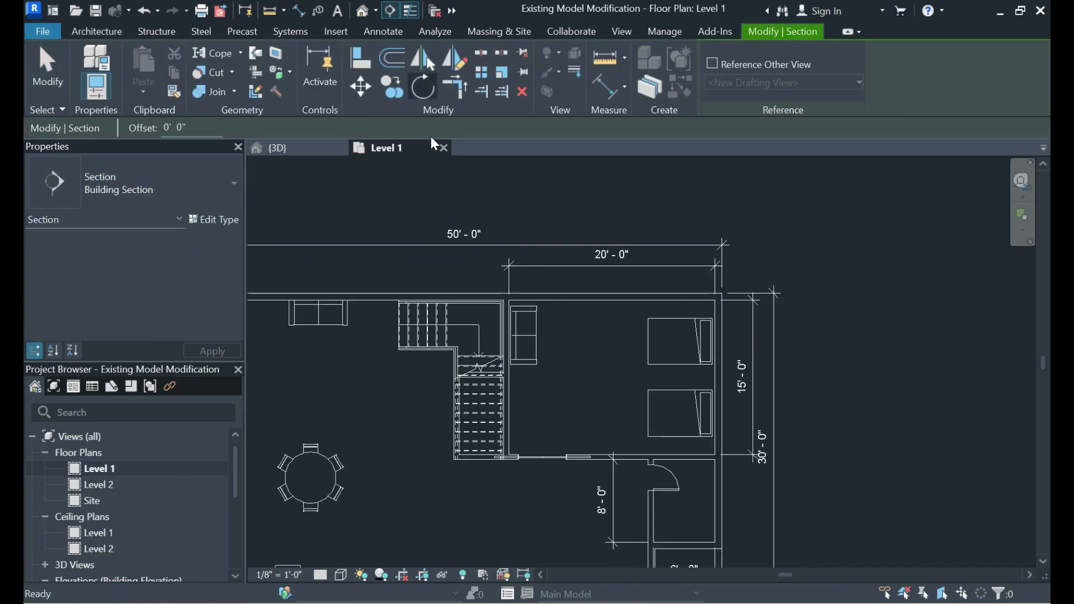
{"action": "left_click", "coordinate": [478, 498]}
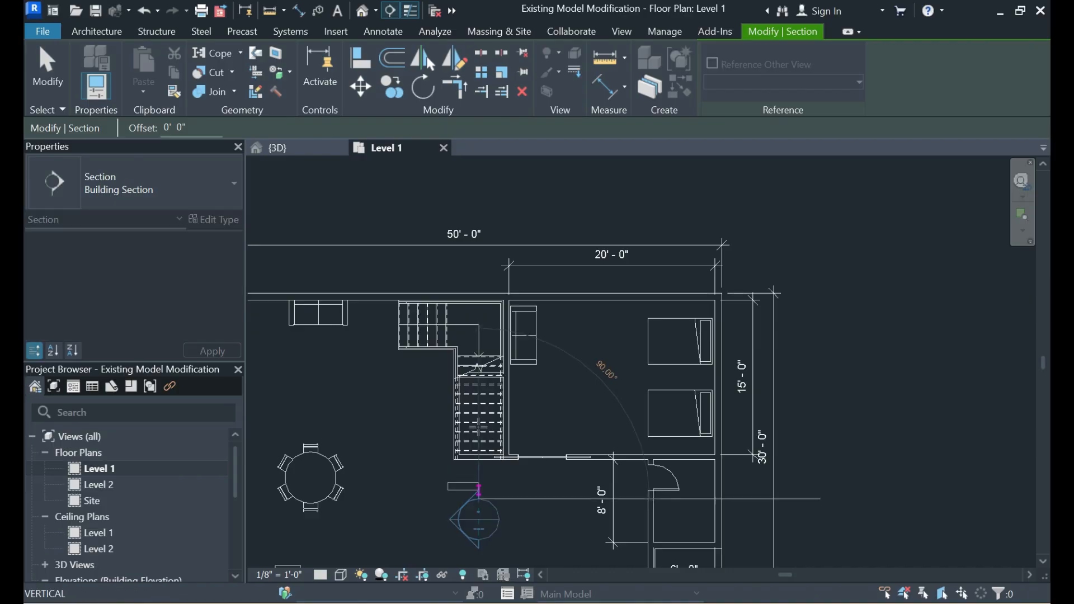
{"action": "left_click", "coordinate": [478, 256]}
{"action": "scroll", "coordinate": [487, 260], "scroll_direction": "down", "scroll_amount": 2}
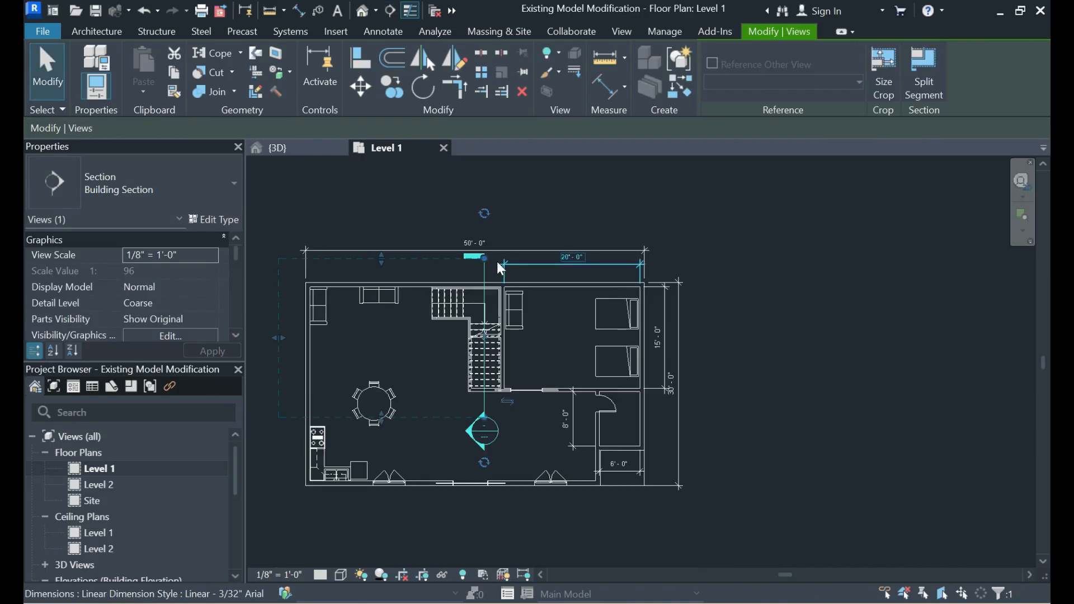
Shorten the section's view depth to just beyond the stair's short run and open the section view
{"action": "left_click", "coordinate": [346, 327]}
{"action": "left_click", "coordinate": [480, 269]}
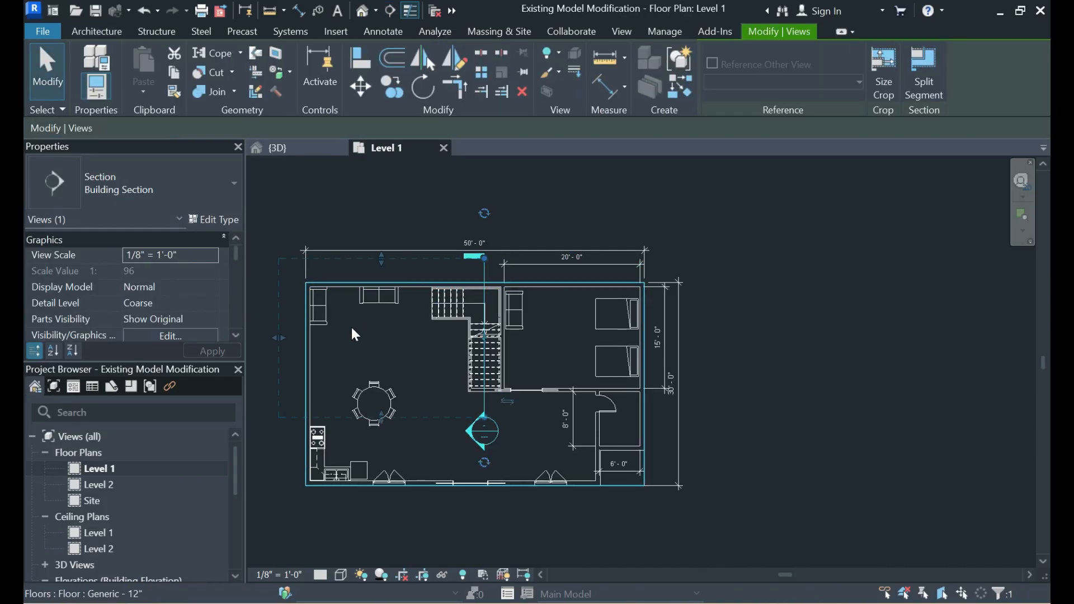
{"action": "left_click_drag", "start_coordinate": [283, 337], "coordinate": [367, 337]}
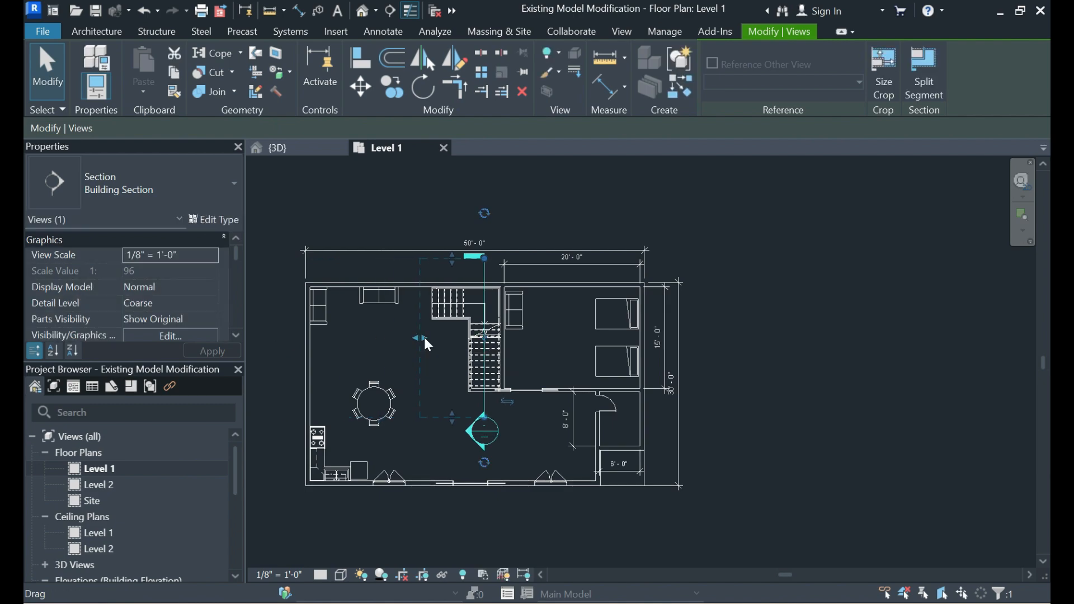
{"action": "key", "text": "Escape"}
{"action": "left_click", "coordinate": [486, 405]}
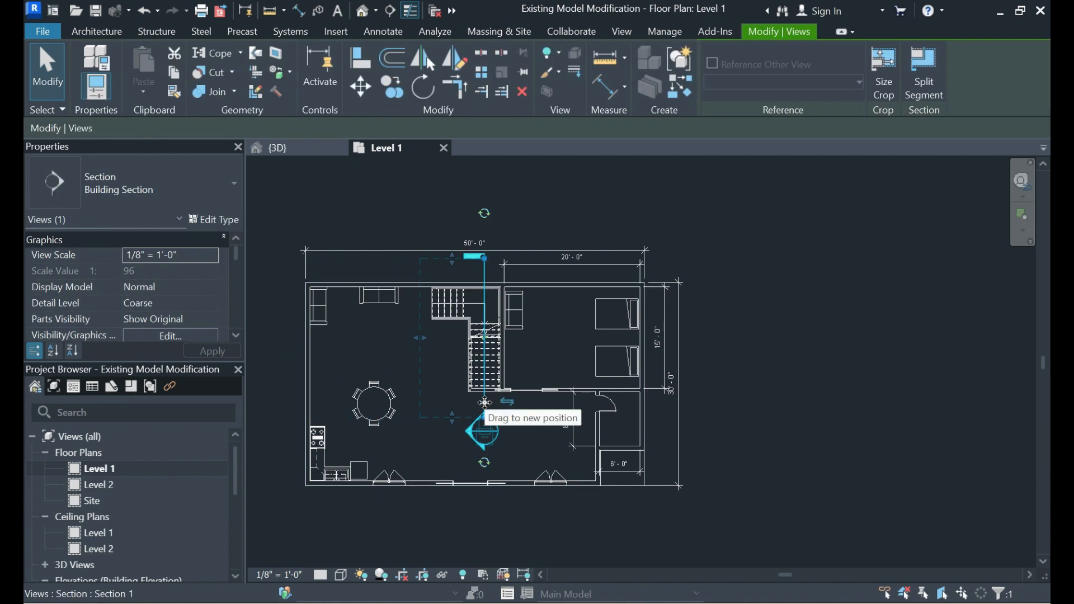
{"action": "right_click", "coordinate": [485, 404]}
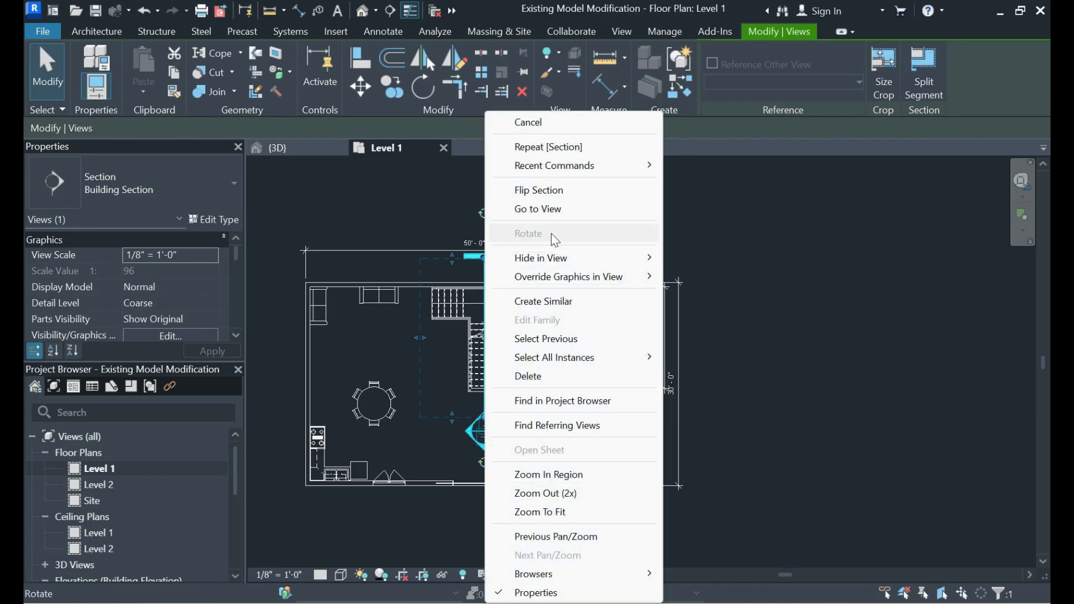
{"action": "left_click", "coordinate": [567, 210]}
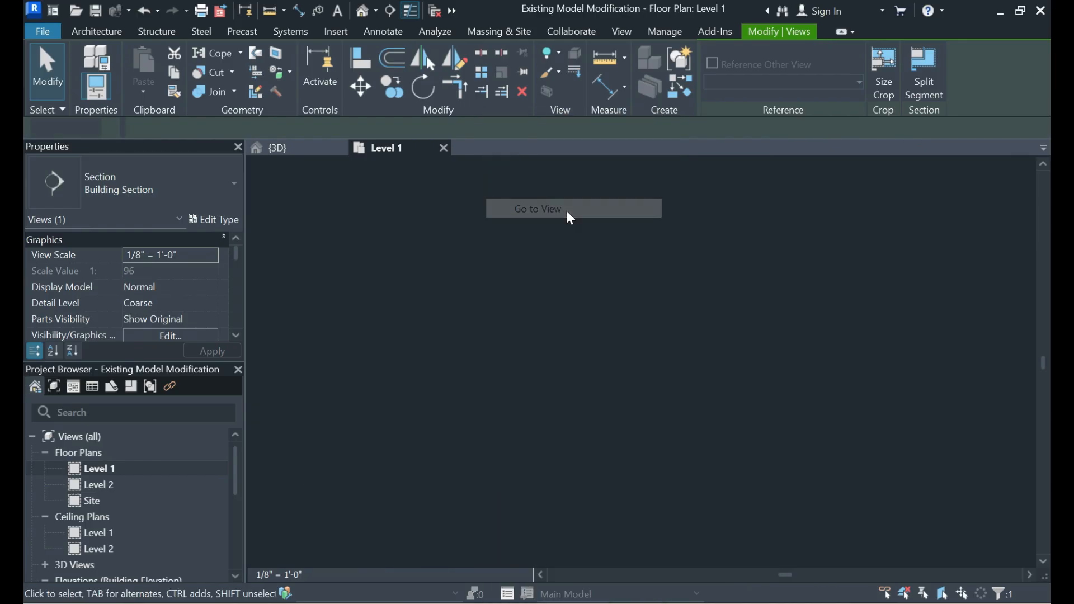
{"action": "scroll", "coordinate": [616, 479], "scroll_direction": "down", "scroll_amount": 2}
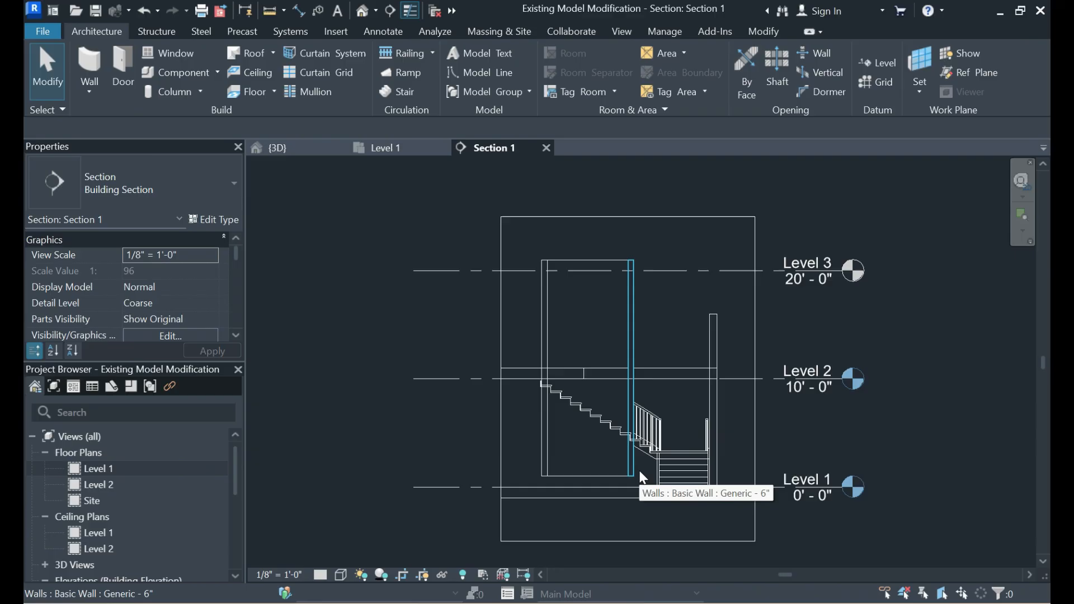
Draw a sloped reference plane from the underside corner of the landing up beneath the long run to above Level 2
{"action": "left_click", "coordinate": [970, 74]}
{"action": "scroll", "coordinate": [634, 456], "scroll_direction": "up", "scroll_amount": 4}
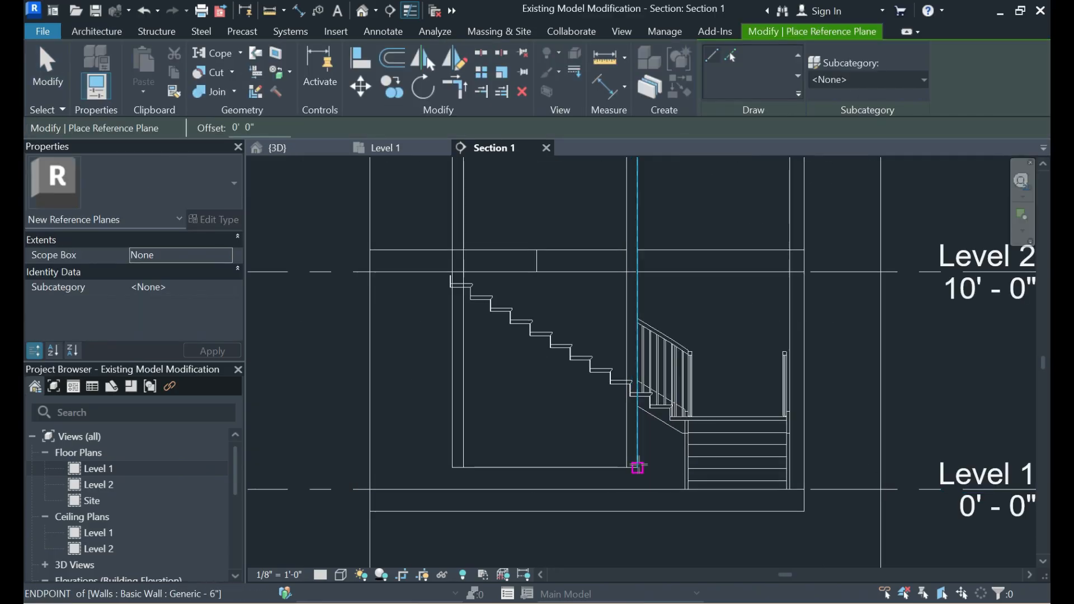
{"action": "left_click", "coordinate": [682, 434]}
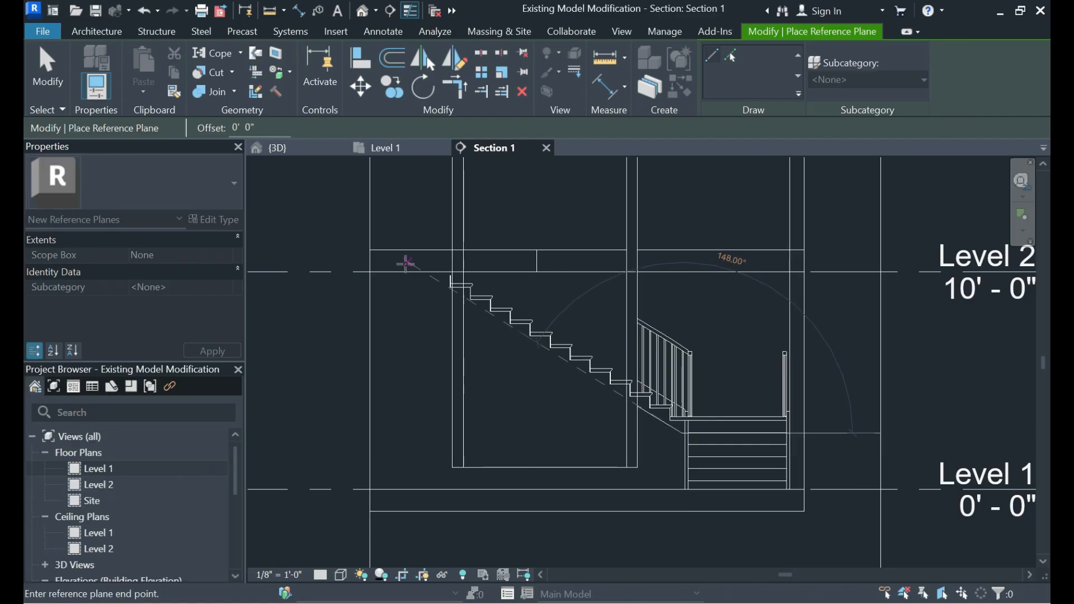
{"action": "left_click", "coordinate": [315, 235]}
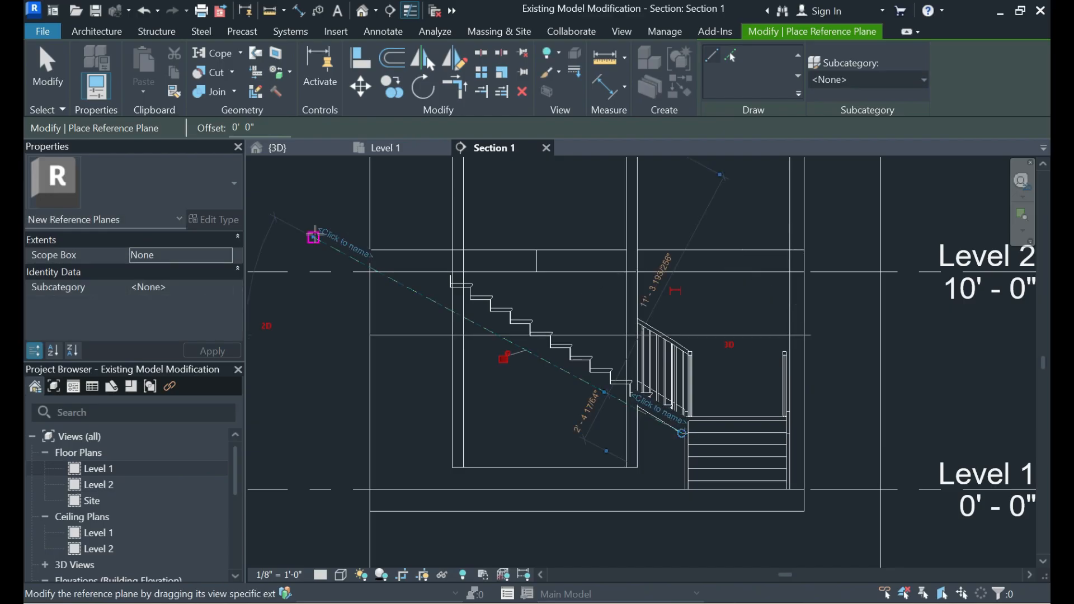
Align the sloped reference plane with the underside of the stair run
{"action": "key", "text": "a"}
{"action": "key", "text": "l"}
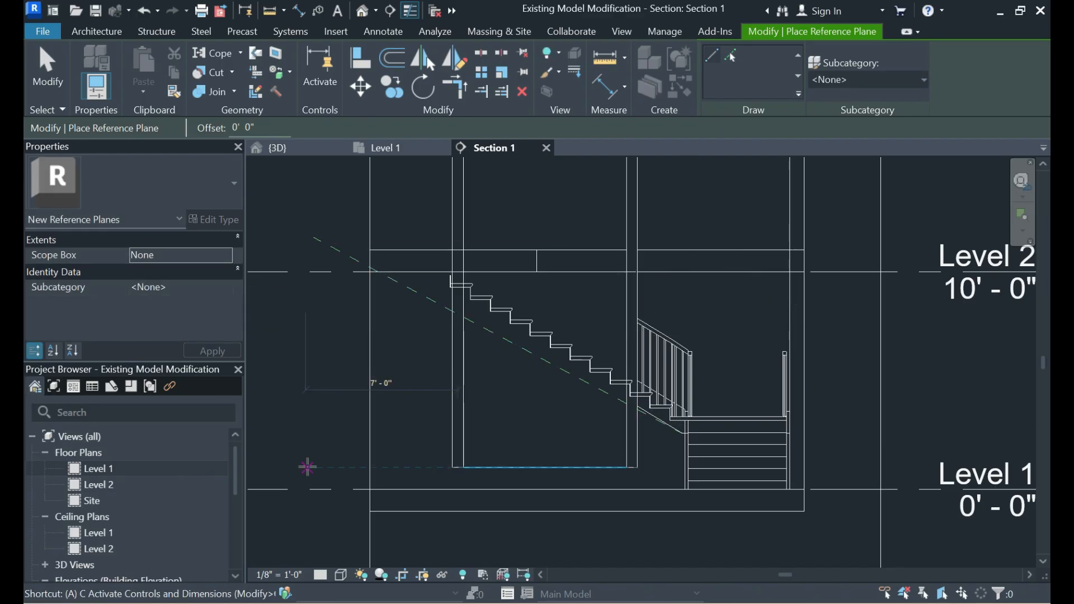
{"action": "scroll", "coordinate": [671, 434], "scroll_direction": "up", "scroll_amount": 3}
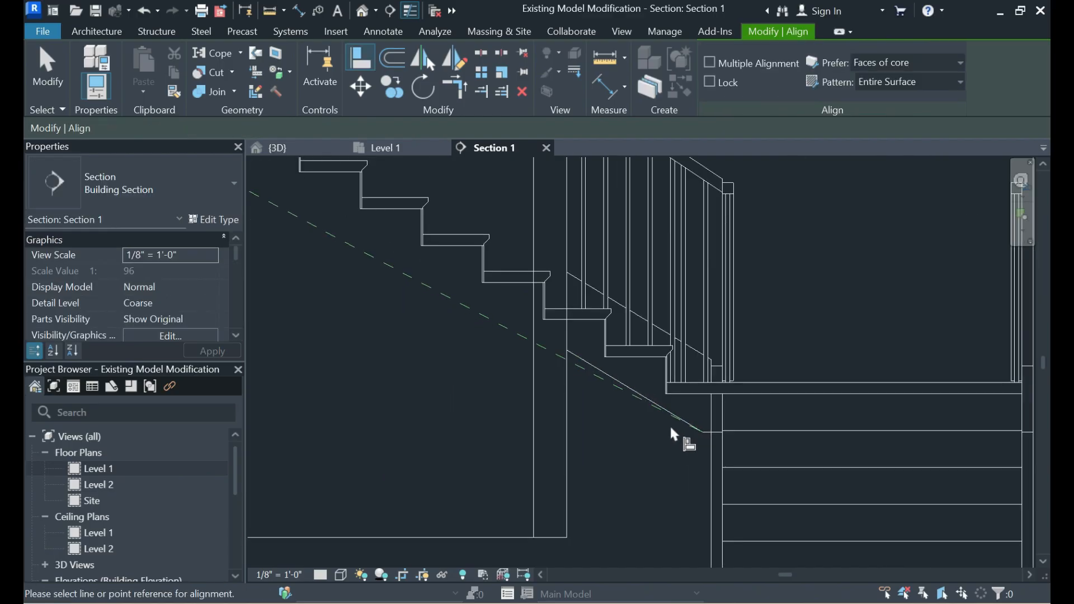
{"action": "left_click", "coordinate": [612, 382]}
{"action": "left_click", "coordinate": [606, 384]}
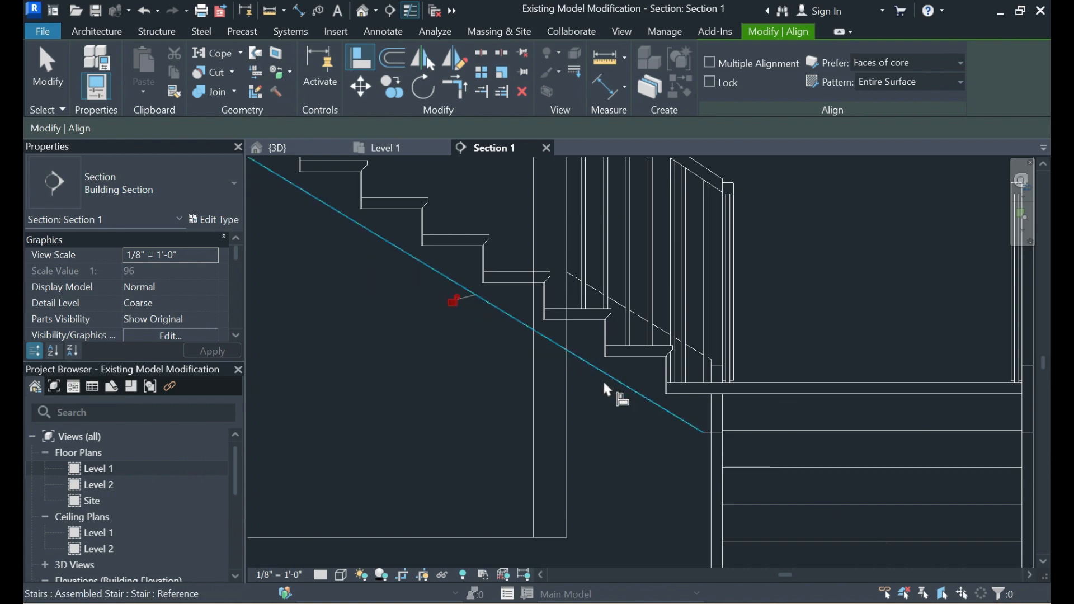
{"action": "scroll", "coordinate": [627, 398], "scroll_direction": "down", "scroll_amount": 2}
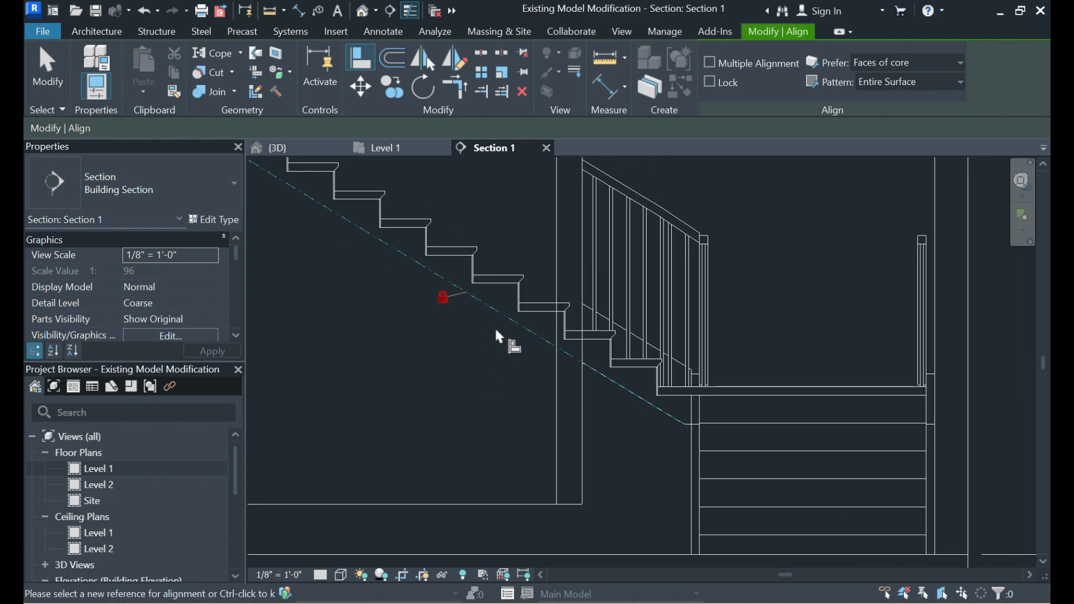
{"action": "key", "text": "Escape"}
Attach the top of the long wall beside the stair run to the sloped reference plane
{"action": "scroll", "coordinate": [560, 420], "scroll_direction": "down", "scroll_amount": 4}
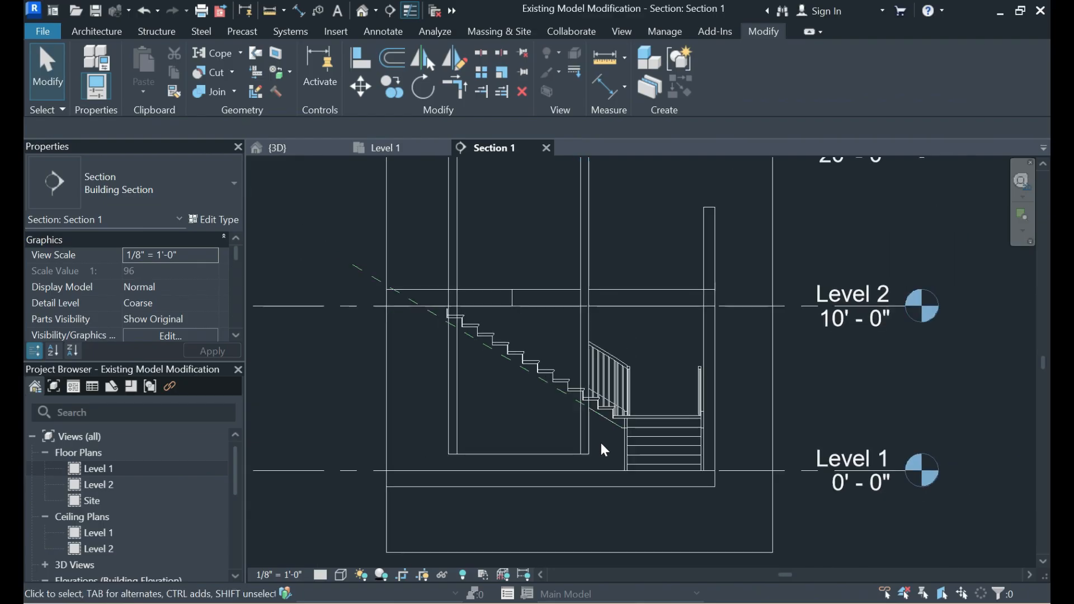
{"action": "scroll", "coordinate": [601, 444], "scroll_direction": "down", "scroll_amount": 2}
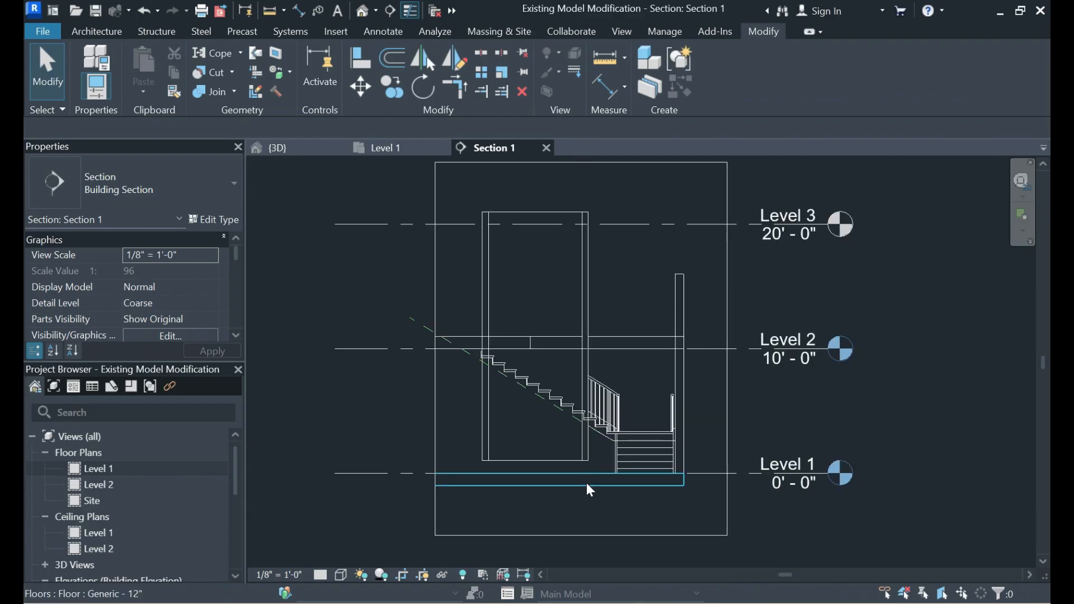
{"action": "left_click", "coordinate": [554, 219]}
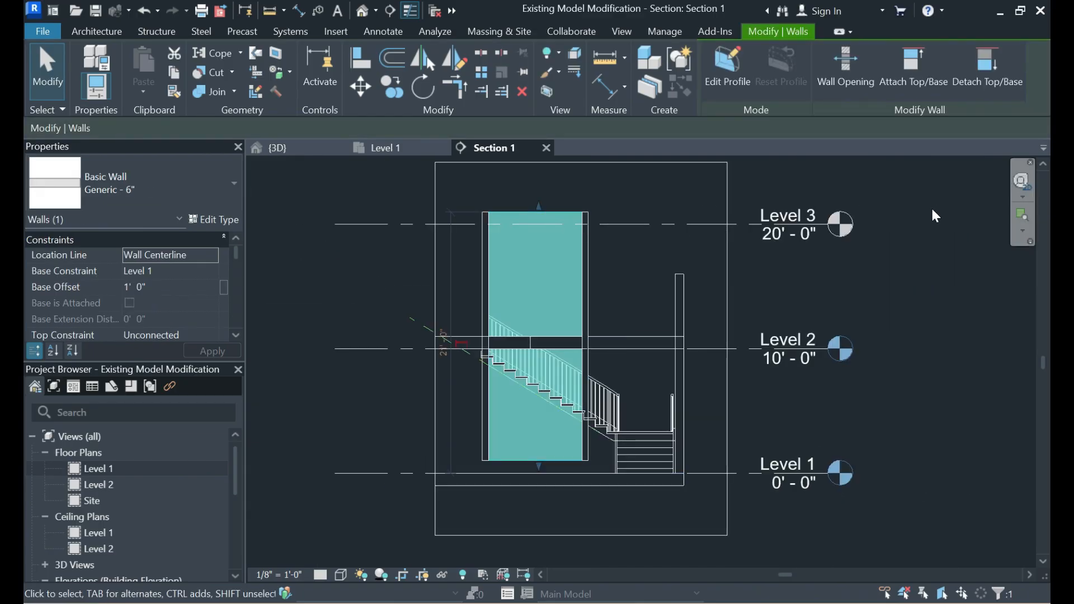
{"action": "left_click", "coordinate": [917, 69]}
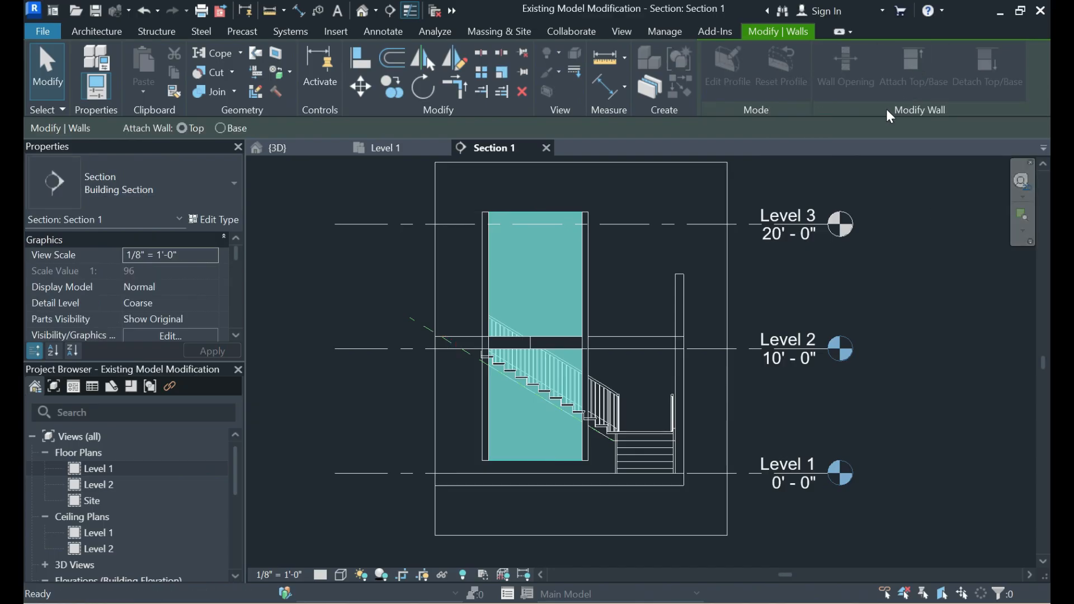
{"action": "left_click", "coordinate": [420, 325]}
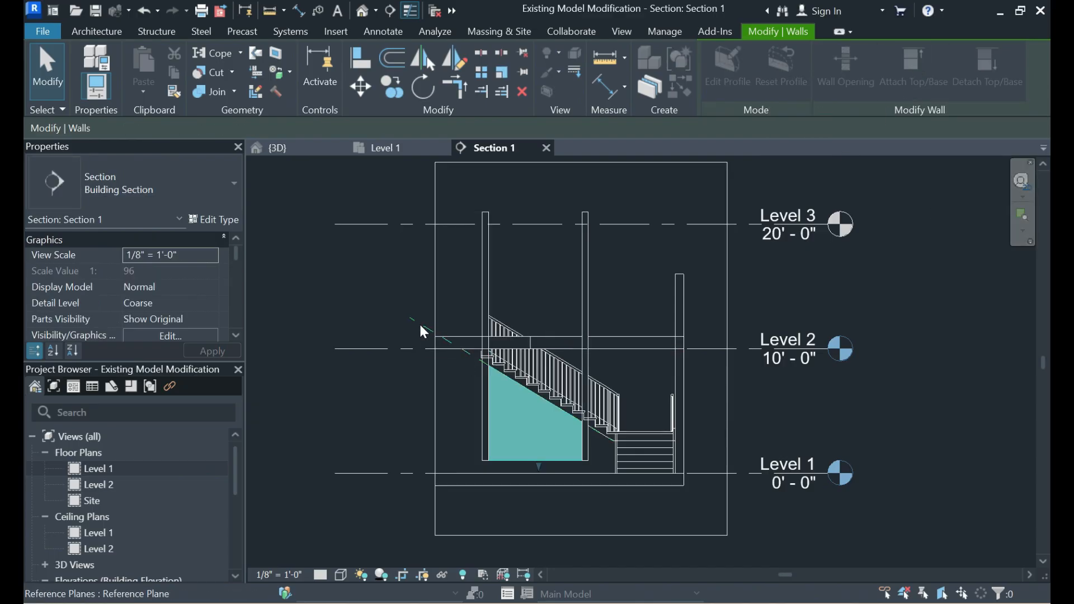
{"action": "scroll", "coordinate": [521, 420], "scroll_direction": "up", "scroll_amount": 4}
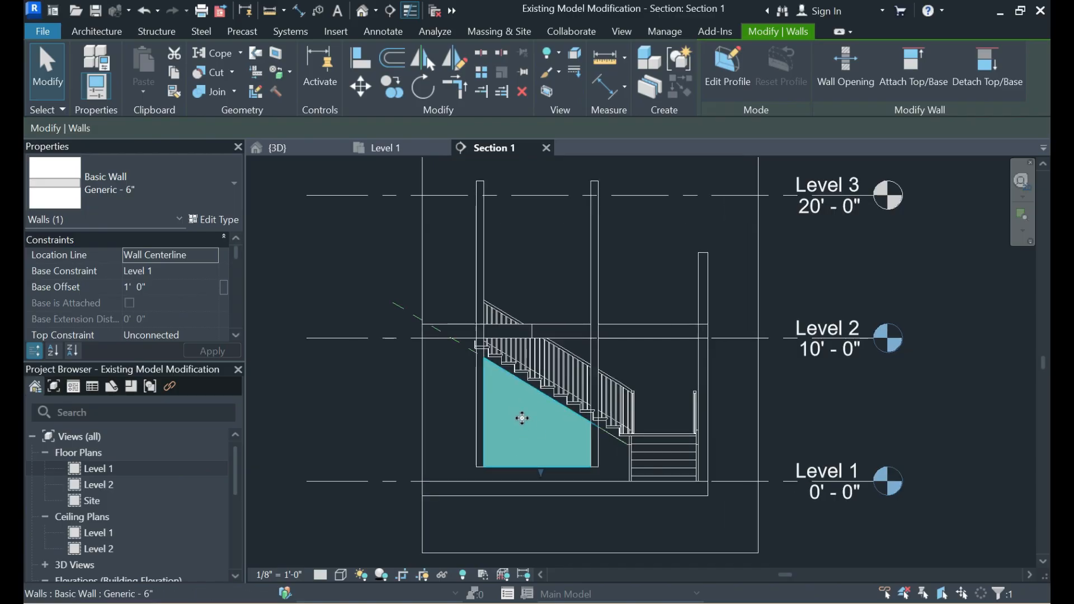
{"action": "scroll", "coordinate": [499, 381], "scroll_direction": "up", "scroll_amount": 2}
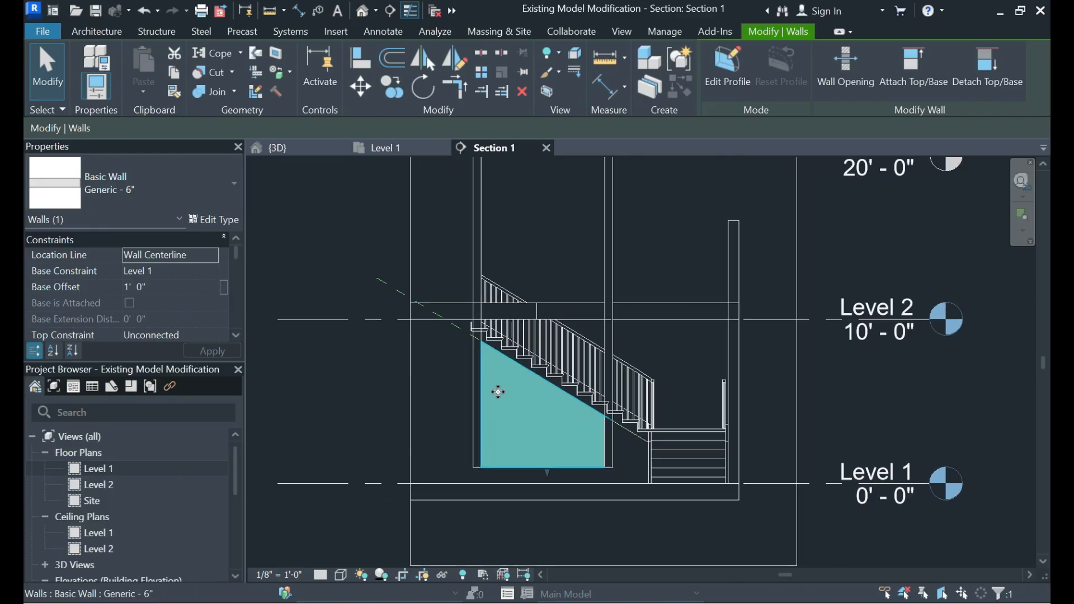
{"action": "scroll", "coordinate": [497, 426], "scroll_direction": "down", "scroll_amount": 3}
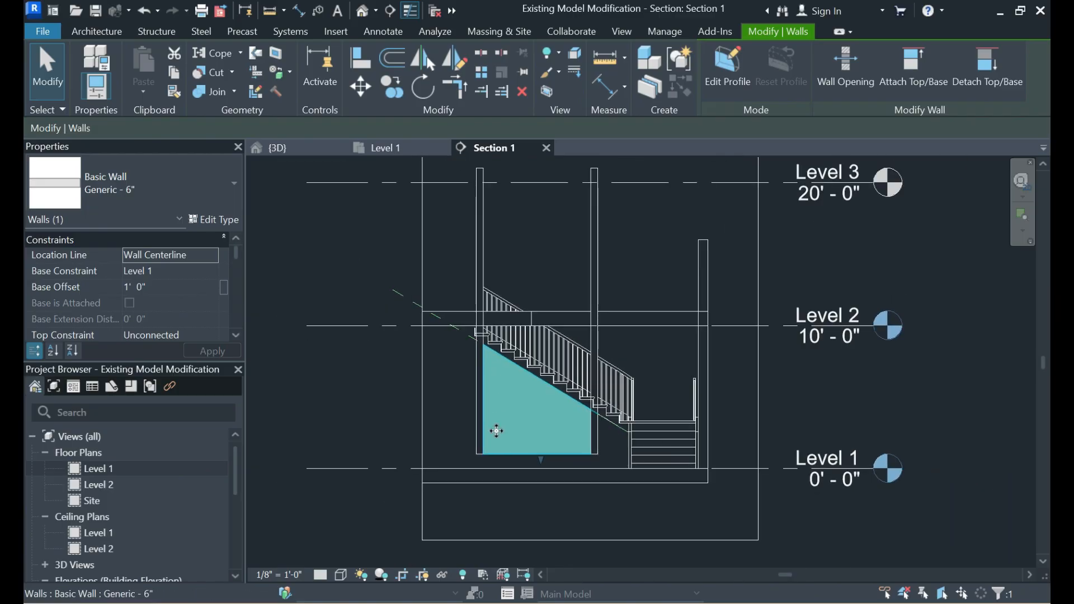
{"action": "left_click", "coordinate": [498, 491]}
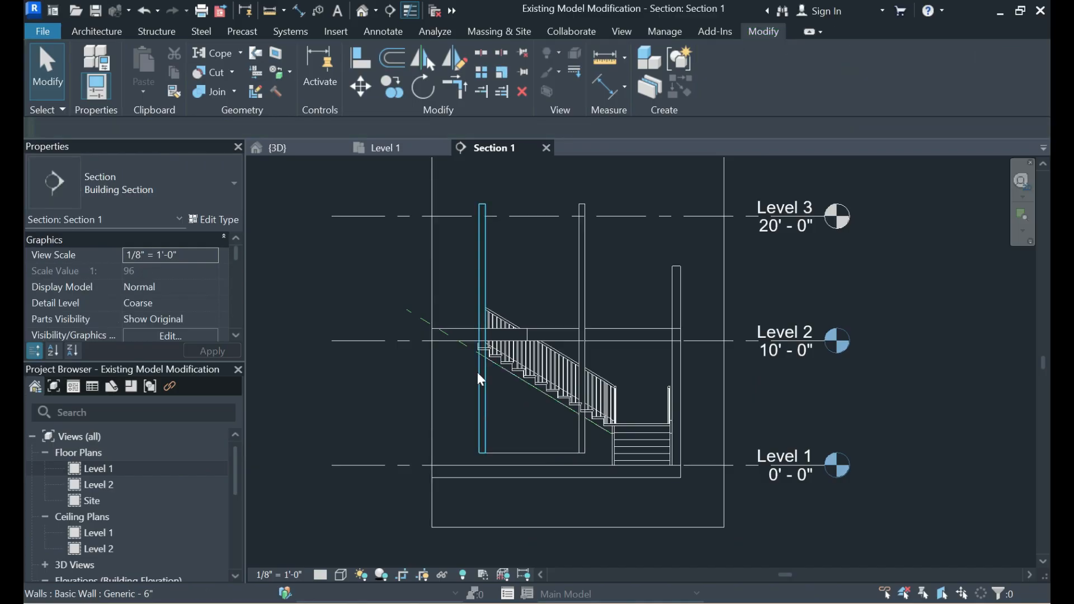
Attach the top of the cross wall under the stair's upper end to the sloped reference plane
{"action": "left_click", "coordinate": [481, 255]}
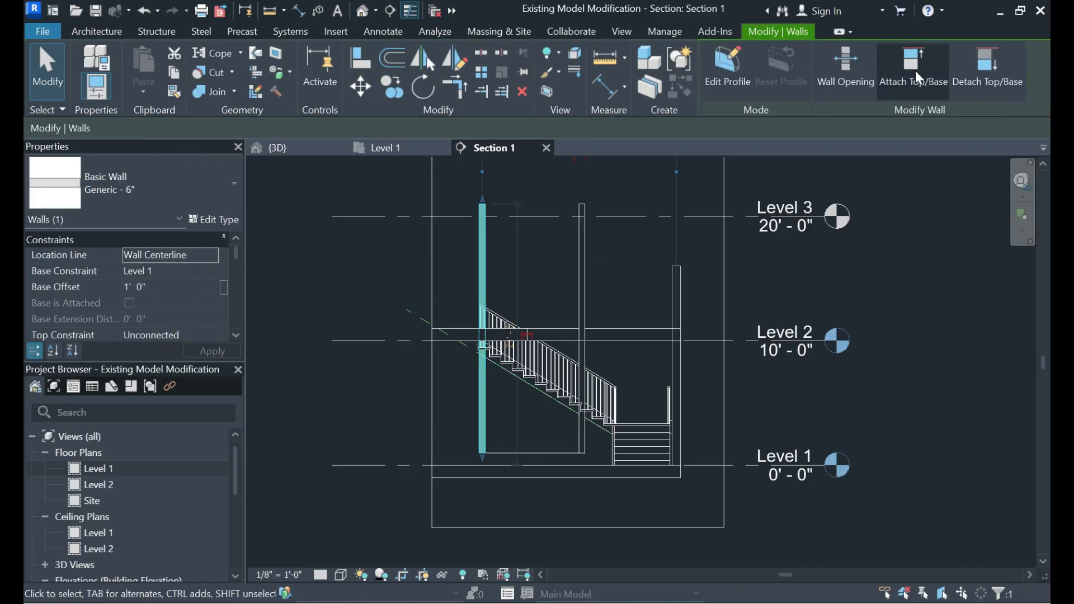
{"action": "left_click", "coordinate": [918, 76]}
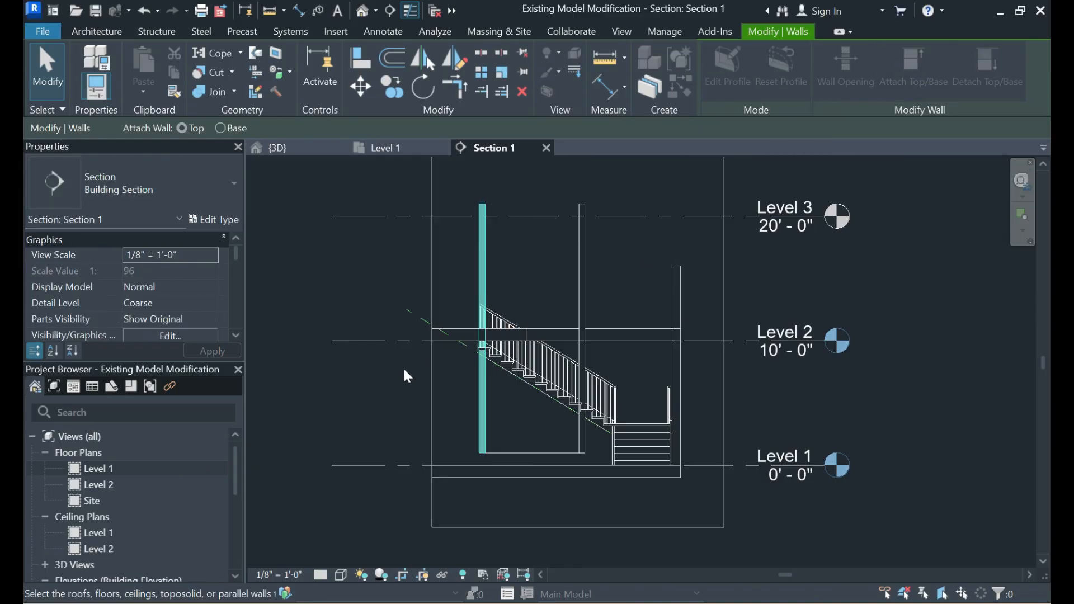
{"action": "left_click", "coordinate": [414, 317]}
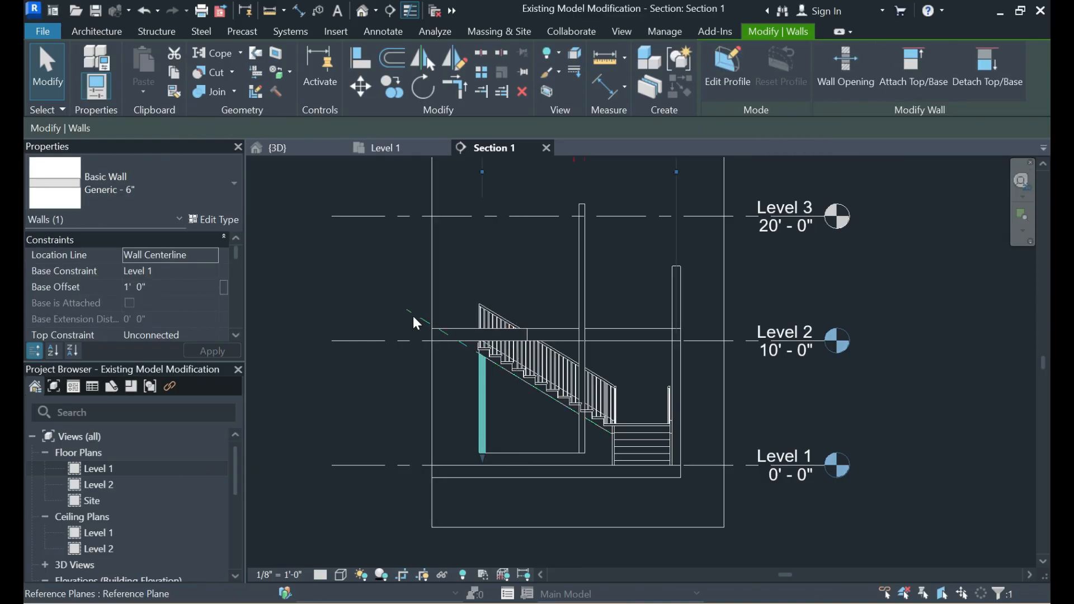
{"action": "key", "text": "Escape"}
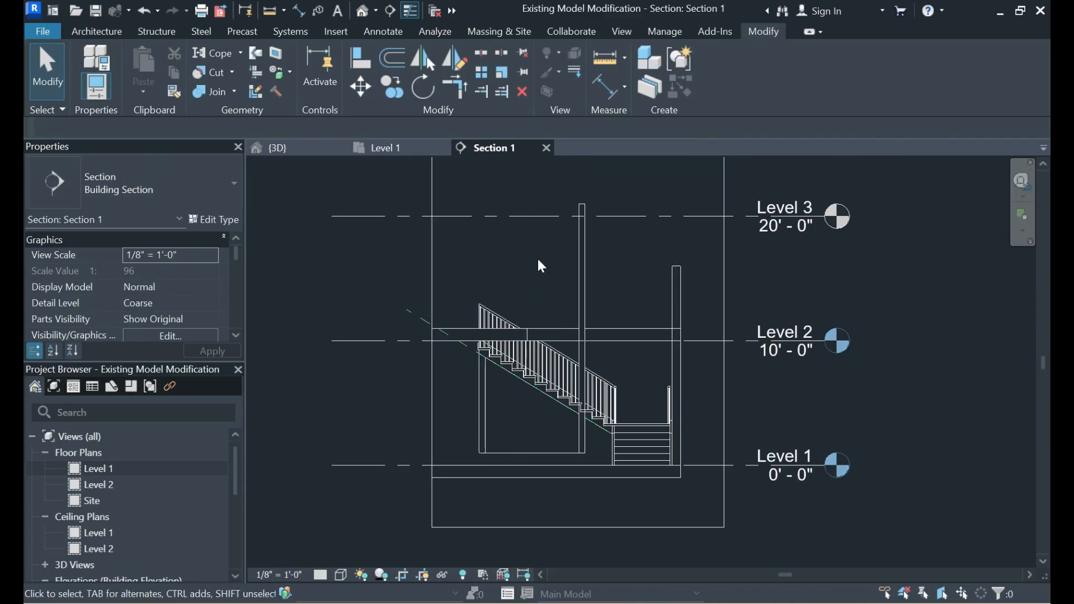
Attach the top of the cross wall nearest the landing to the sloped reference plane
{"action": "left_click", "coordinate": [584, 265]}
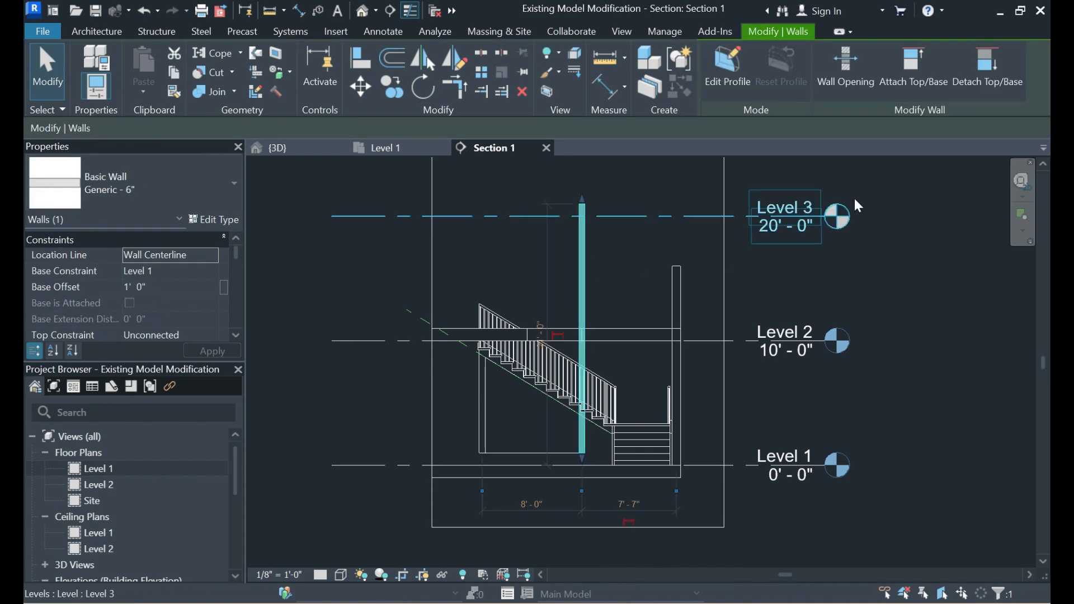
{"action": "left_click", "coordinate": [913, 65]}
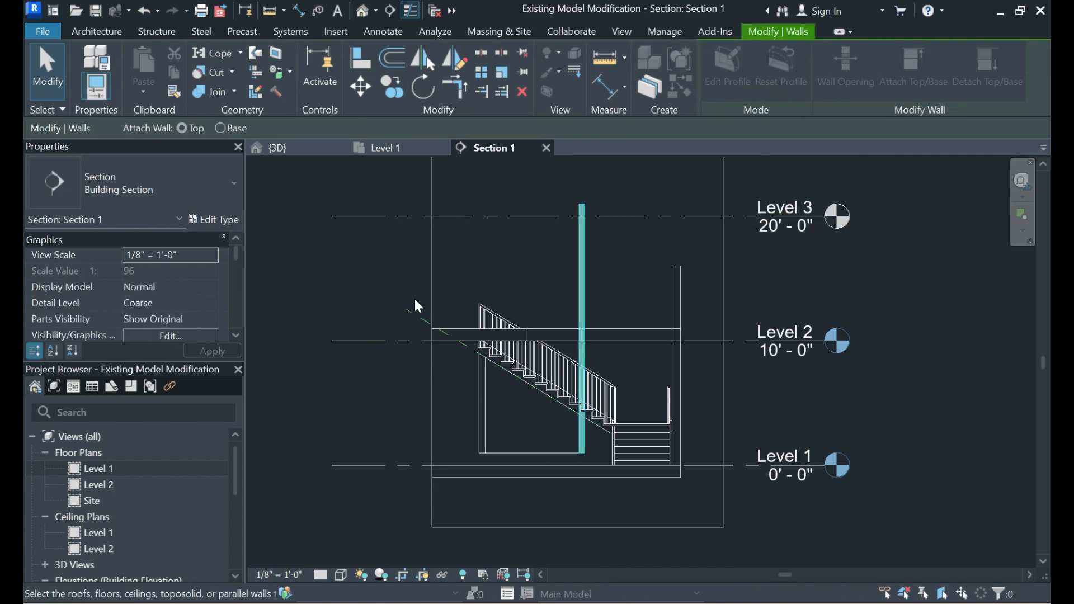
{"action": "left_click", "coordinate": [411, 316]}
{"action": "key", "text": "Escape"}
Examine the trimmed walls beneath the stair in the 3D view from several angles
{"action": "left_click", "coordinate": [286, 150]}
{"action": "scroll", "coordinate": [652, 387], "scroll_direction": "up", "scroll_amount": 5}
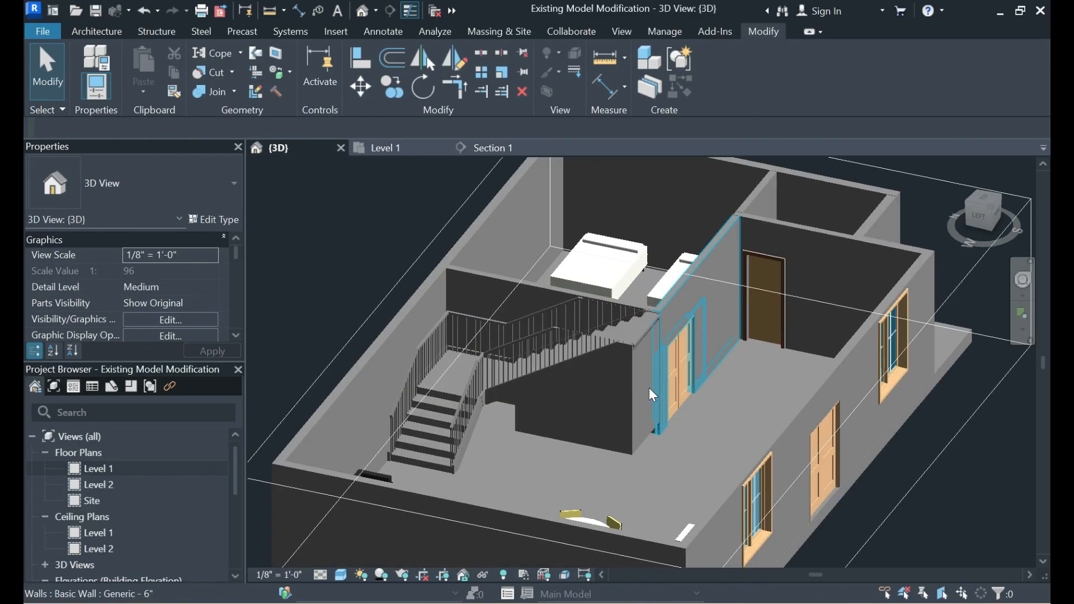
{"action": "middle_click_drag", "start_coordinate": [633, 467], "coordinate": [559, 472], "text": "shift"}
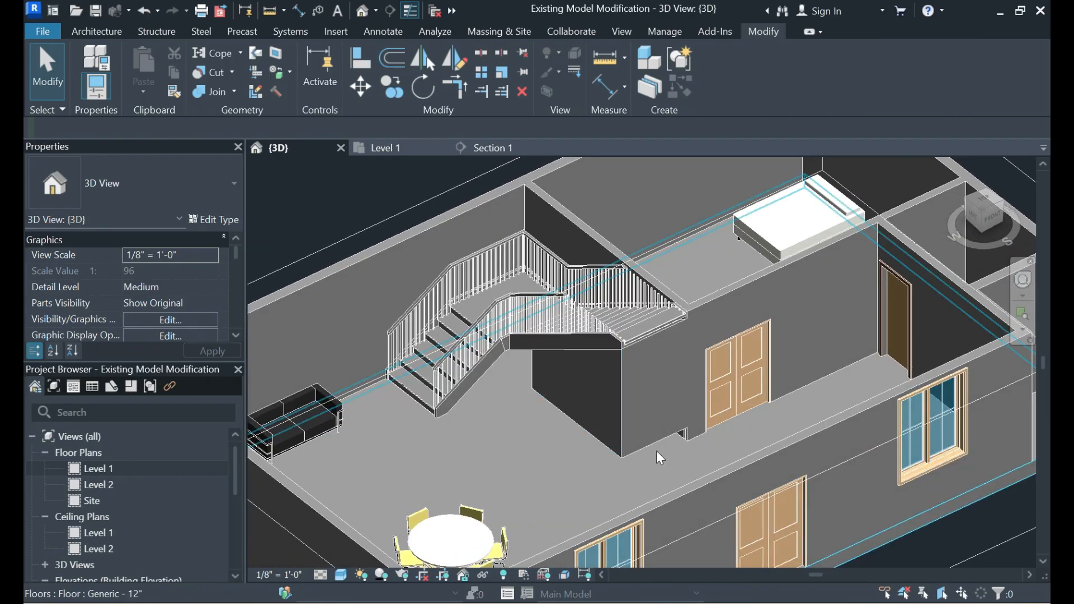
{"action": "scroll", "coordinate": [656, 451], "scroll_direction": "up", "scroll_amount": 3}
{"action": "scroll", "coordinate": [656, 450], "scroll_direction": "down", "scroll_amount": 1}
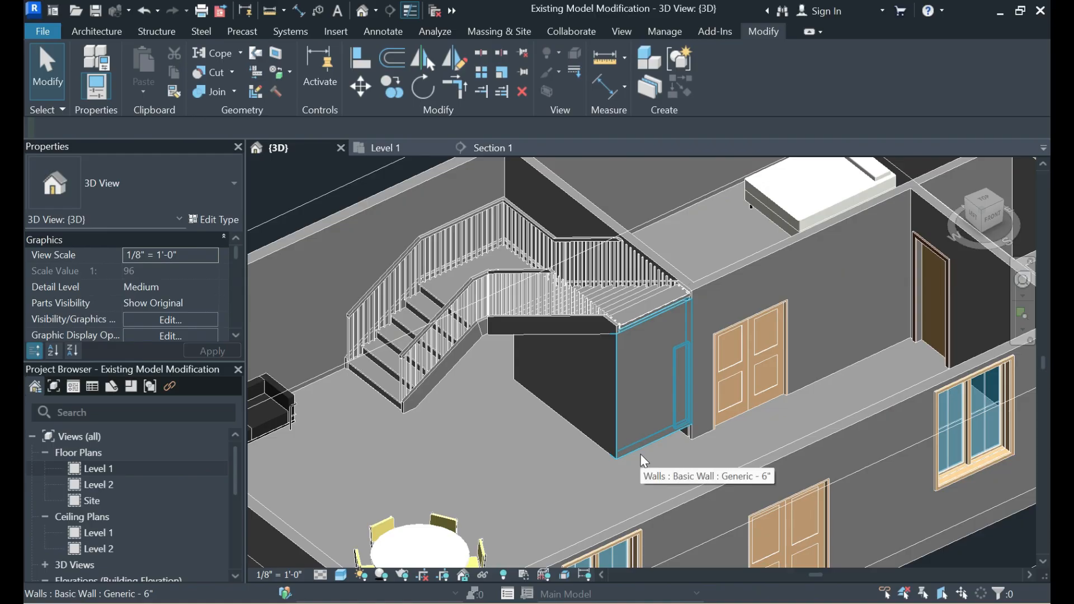
Set the base offset of the three walls enclosing the space beneath the stair to 0
{"action": "left_click", "coordinate": [639, 425]}
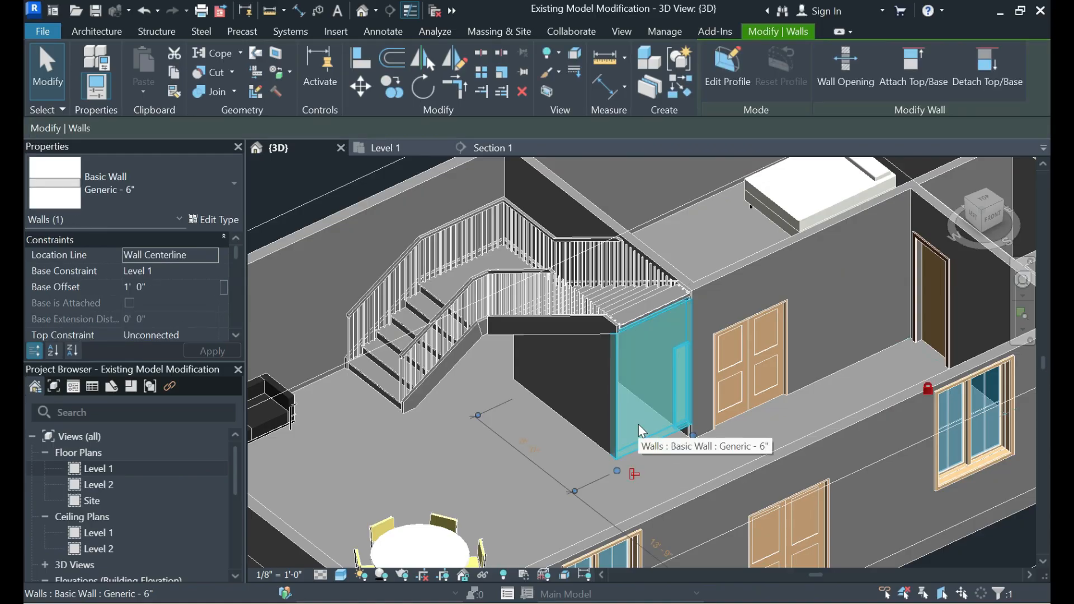
{"action": "left_click", "coordinate": [588, 435], "text": "ctrl"}
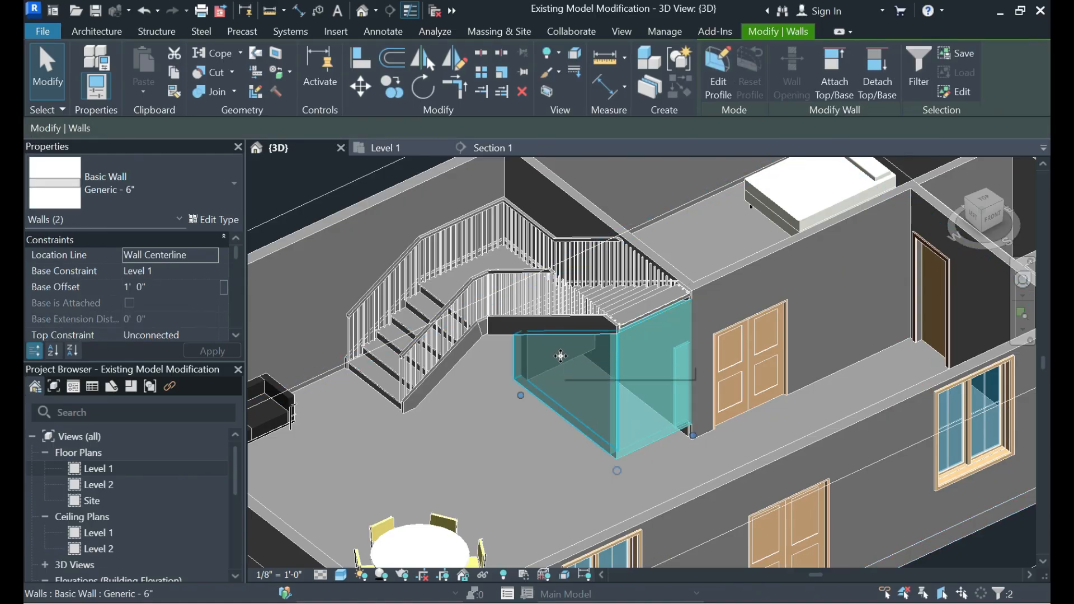
{"action": "middle_click_drag", "start_coordinate": [520, 376], "coordinate": [514, 453], "text": "shift"}
{"action": "left_click", "coordinate": [522, 411], "text": "ctrl"}
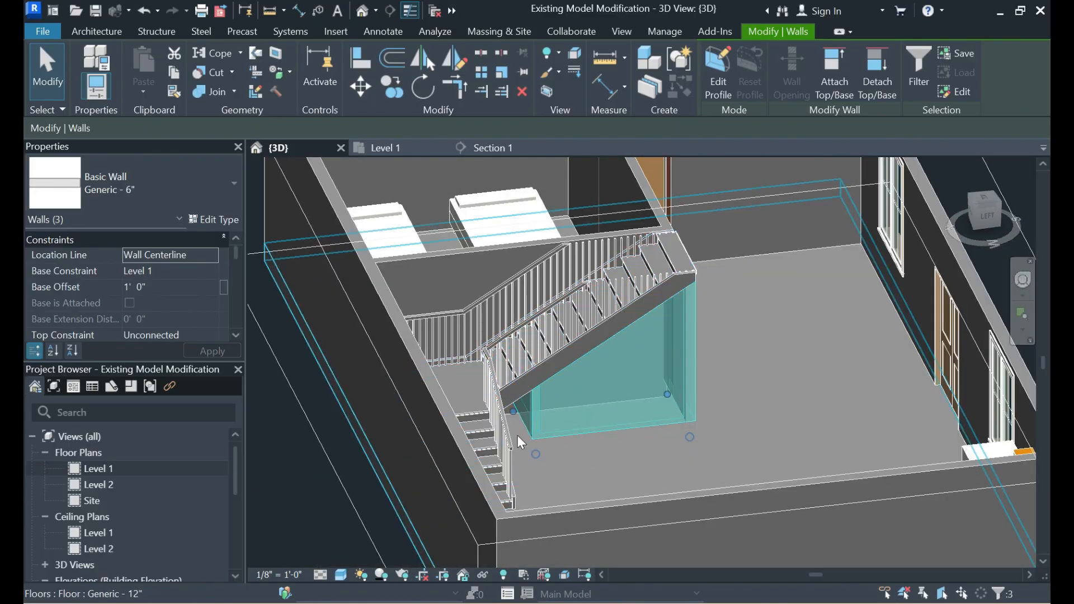
{"action": "left_click", "coordinate": [179, 284]}
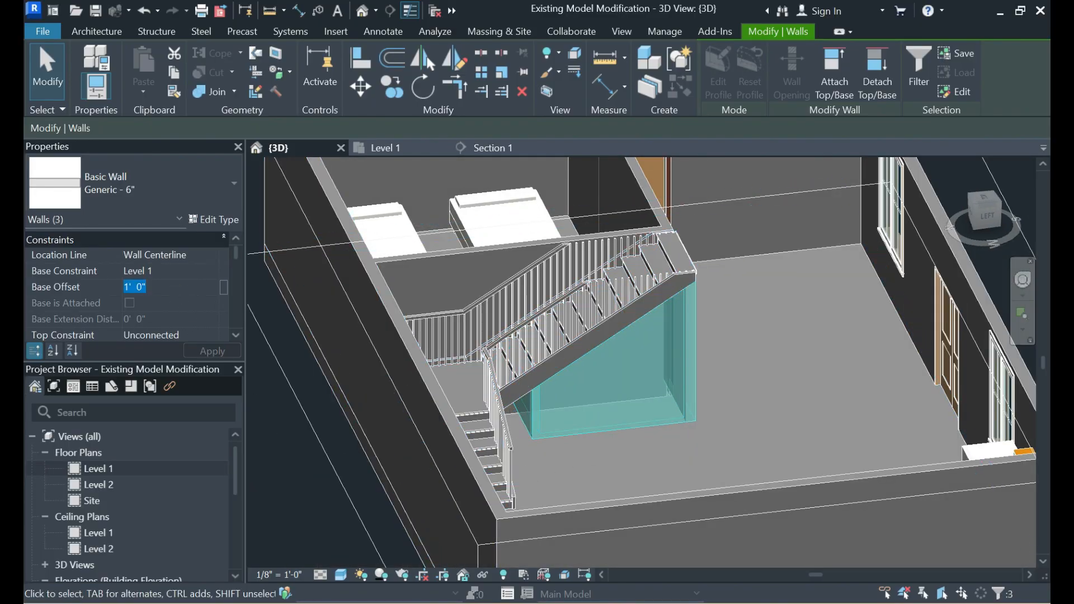
{"action": "type", "text": "0"}
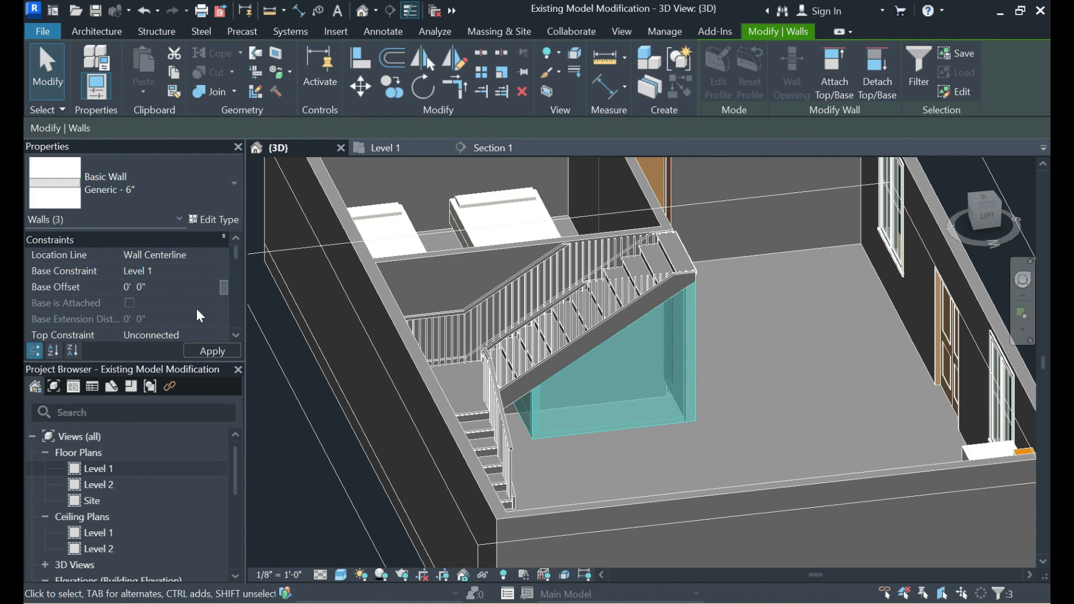
{"action": "left_click", "coordinate": [213, 352]}
{"action": "scroll", "coordinate": [612, 431], "scroll_direction": "down", "scroll_amount": 5}
{"action": "middle_click_drag", "start_coordinate": [612, 431], "coordinate": [526, 425], "text": "shift"}
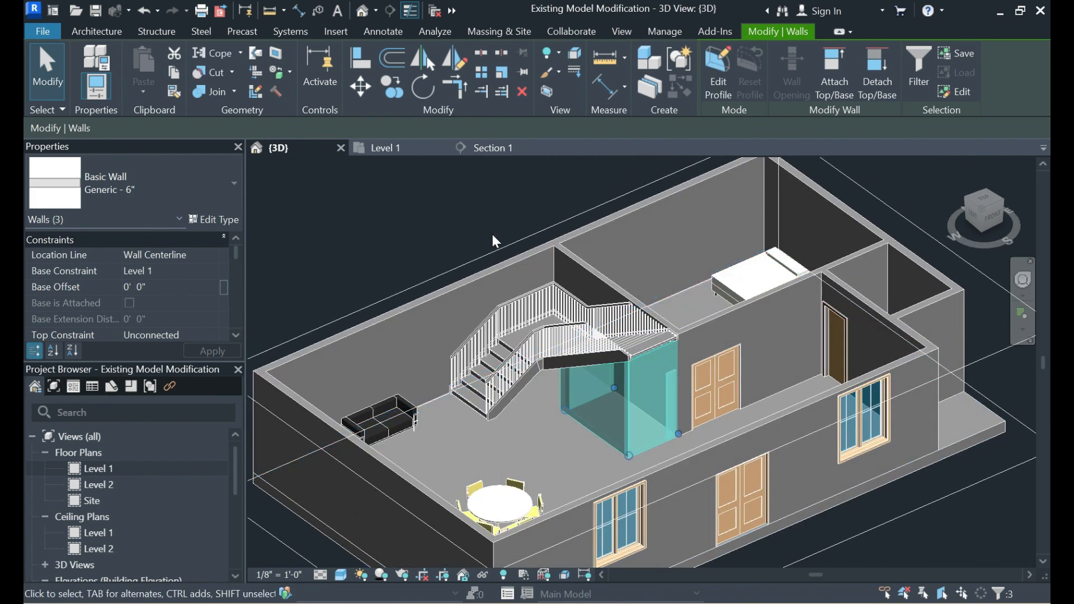
{"action": "left_click", "coordinate": [488, 223]}
{"action": "scroll", "coordinate": [550, 408], "scroll_direction": "down", "scroll_amount": 2}
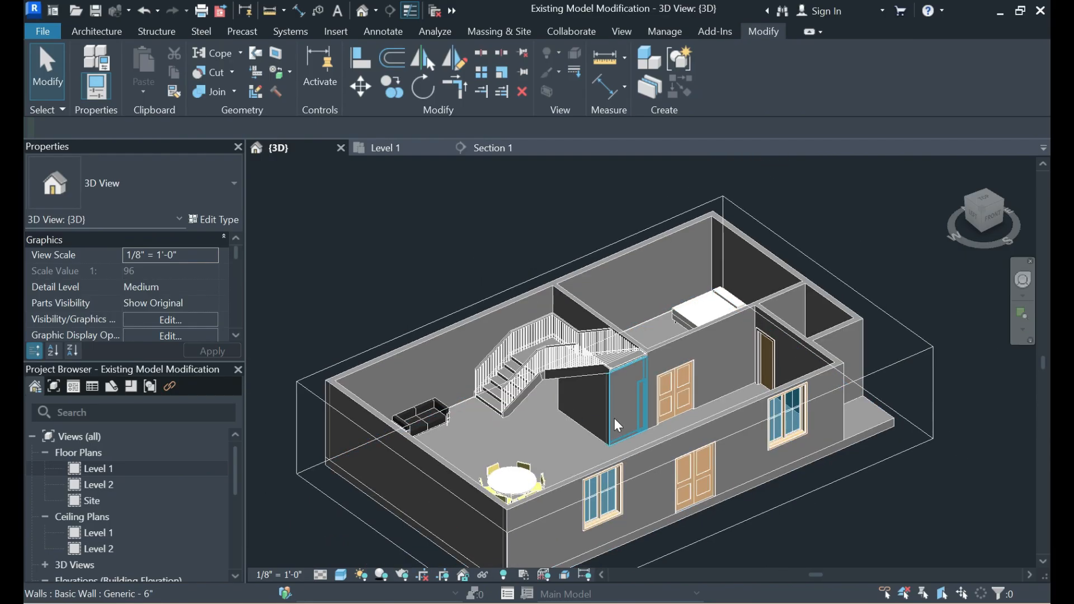
{"action": "scroll", "coordinate": [616, 418], "scroll_direction": "up", "scroll_amount": 2}
{"action": "scroll", "coordinate": [589, 425], "scroll_direction": "up", "scroll_amount": 2}
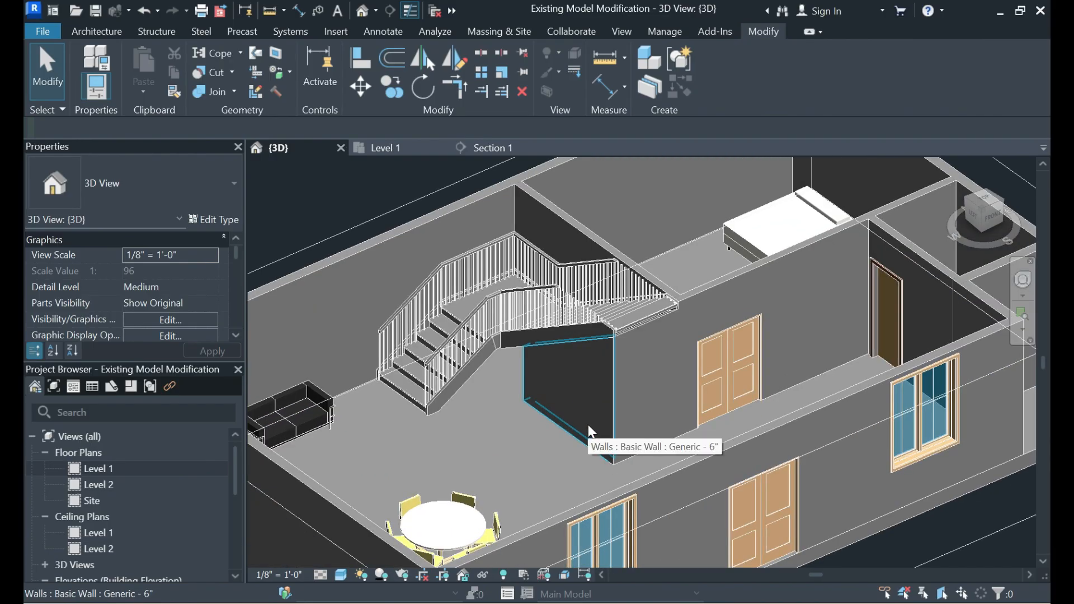
{"action": "scroll", "coordinate": [588, 425], "scroll_direction": "down", "scroll_amount": 2}
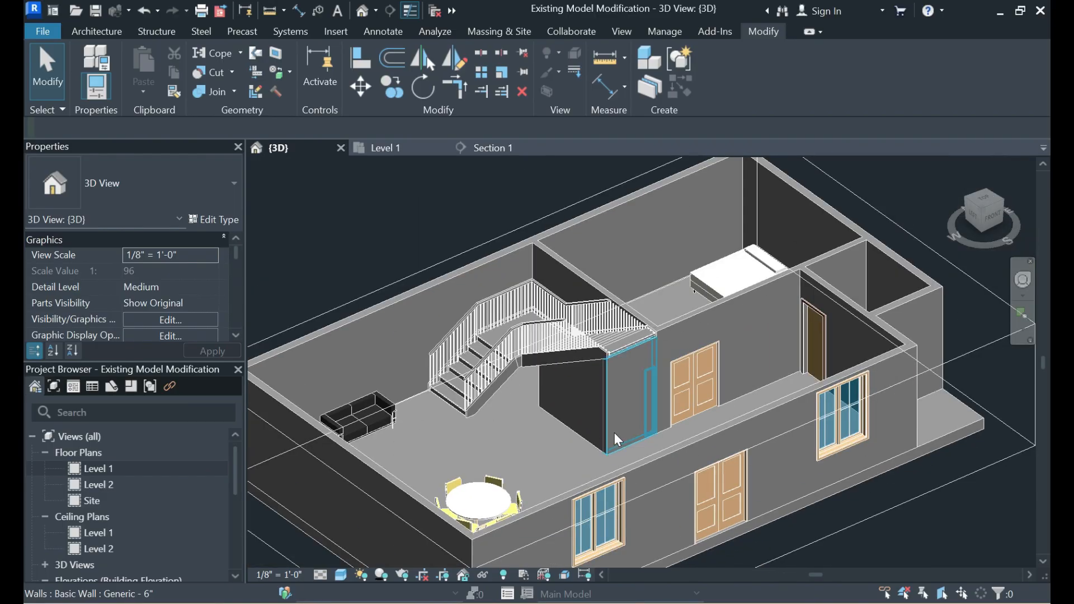
{"action": "scroll", "coordinate": [602, 425], "scroll_direction": "down", "scroll_amount": 2}
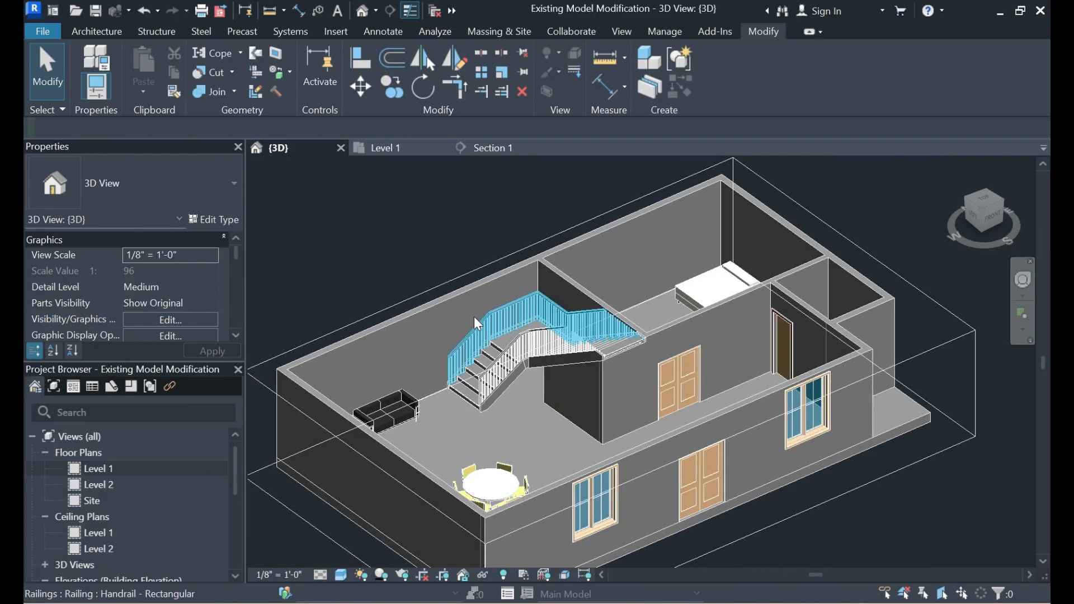
Place a Single-Flush 30" x 80" door in the bedroom wall beside the stair on Level 1, swinging into the space under the stair
{"action": "left_click", "coordinate": [414, 148]}
{"action": "scroll", "coordinate": [433, 354], "scroll_direction": "up", "scroll_amount": 3}
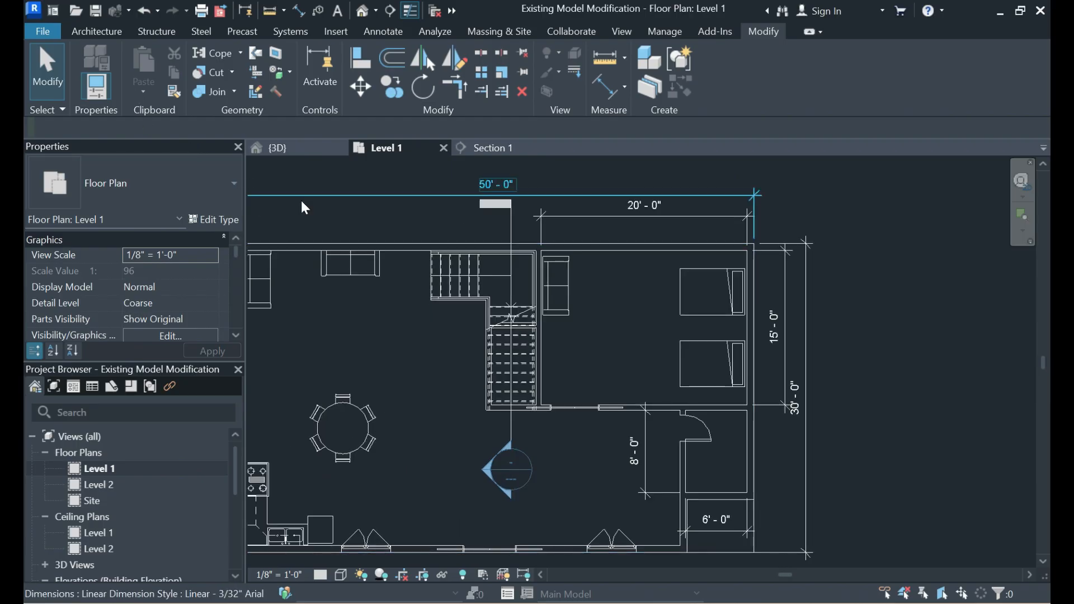
{"action": "left_click", "coordinate": [89, 32]}
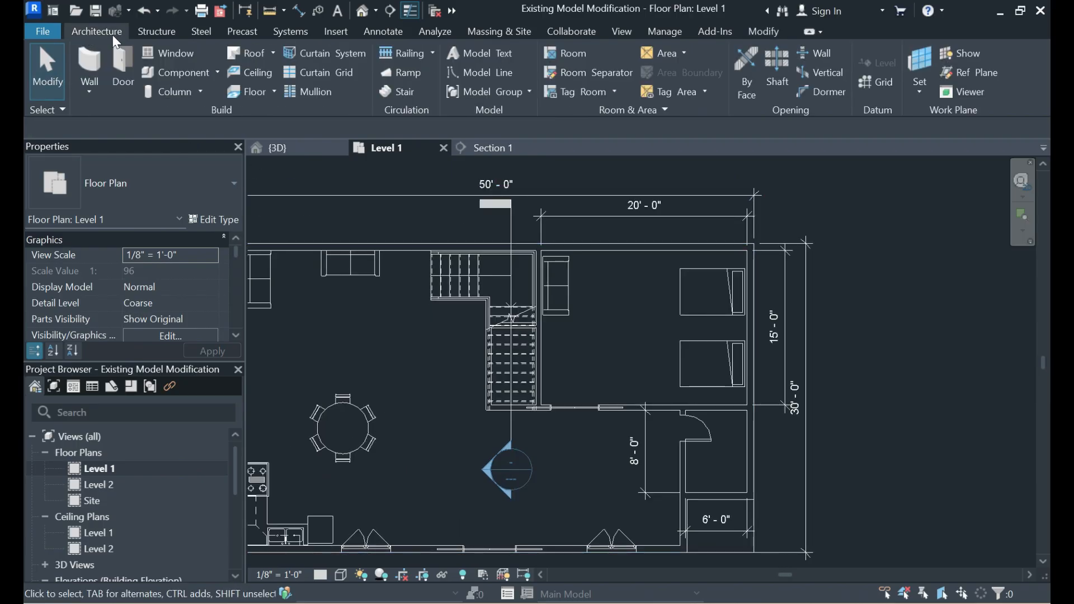
{"action": "left_click", "coordinate": [123, 64]}
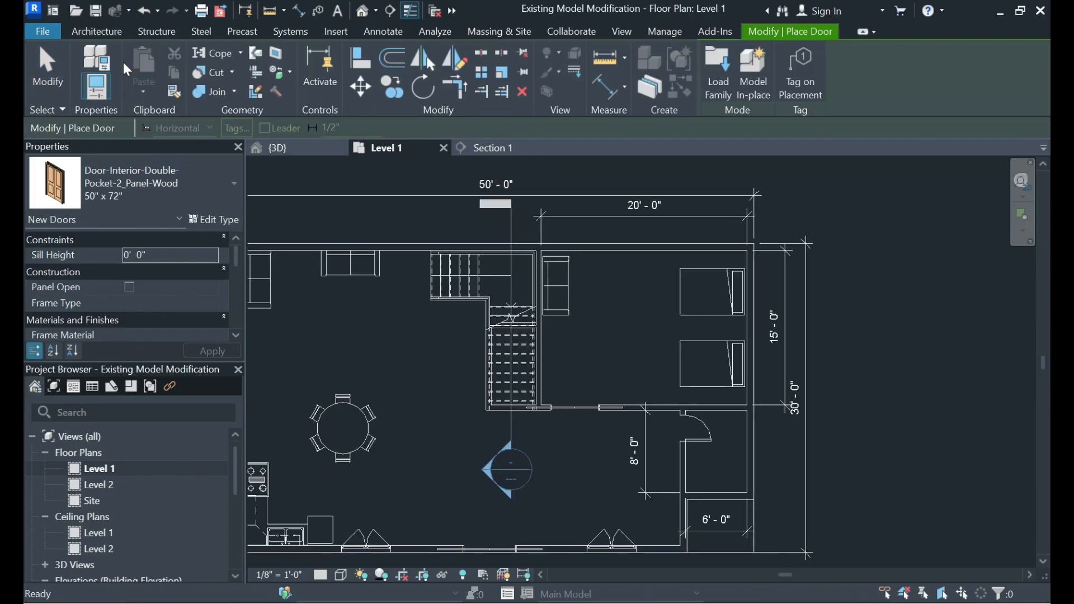
{"action": "left_click", "coordinate": [132, 197]}
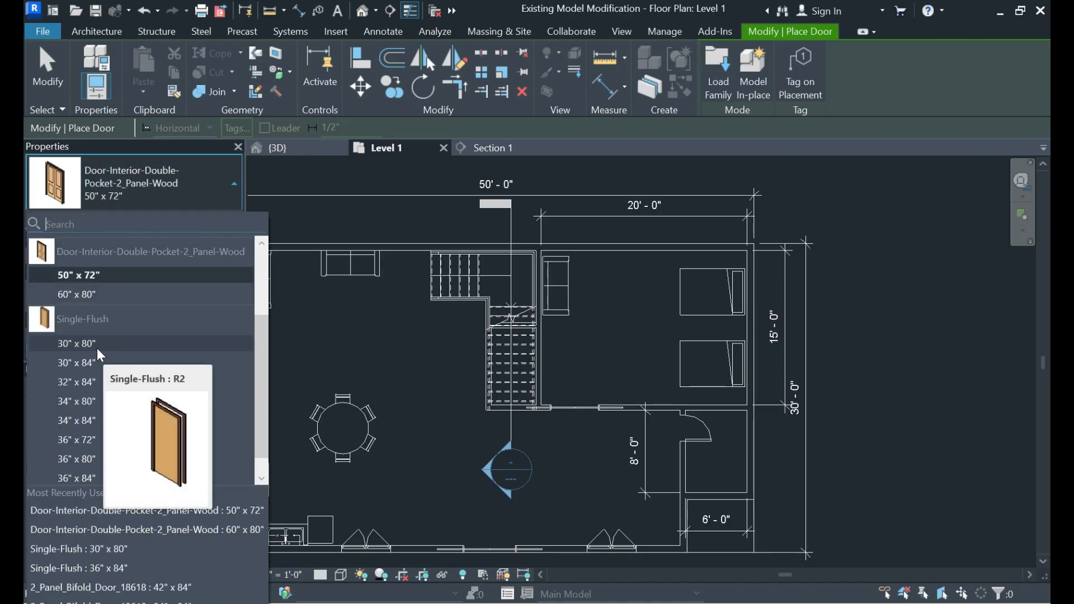
{"action": "scroll", "coordinate": [565, 378], "scroll_direction": "up", "scroll_amount": 4}
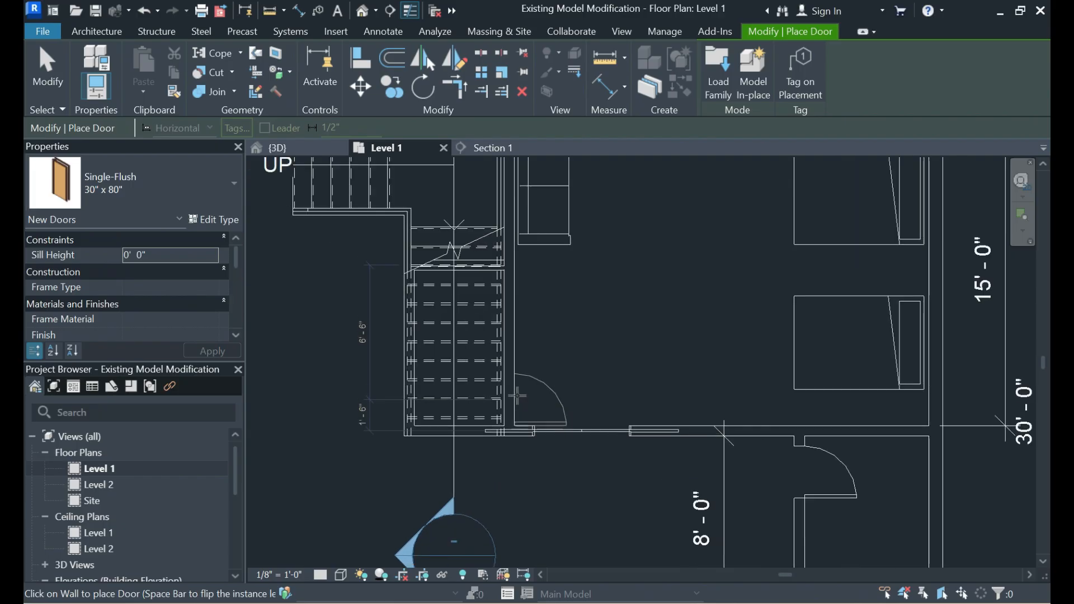
{"action": "scroll", "coordinate": [516, 392], "scroll_direction": "up", "scroll_amount": 2}
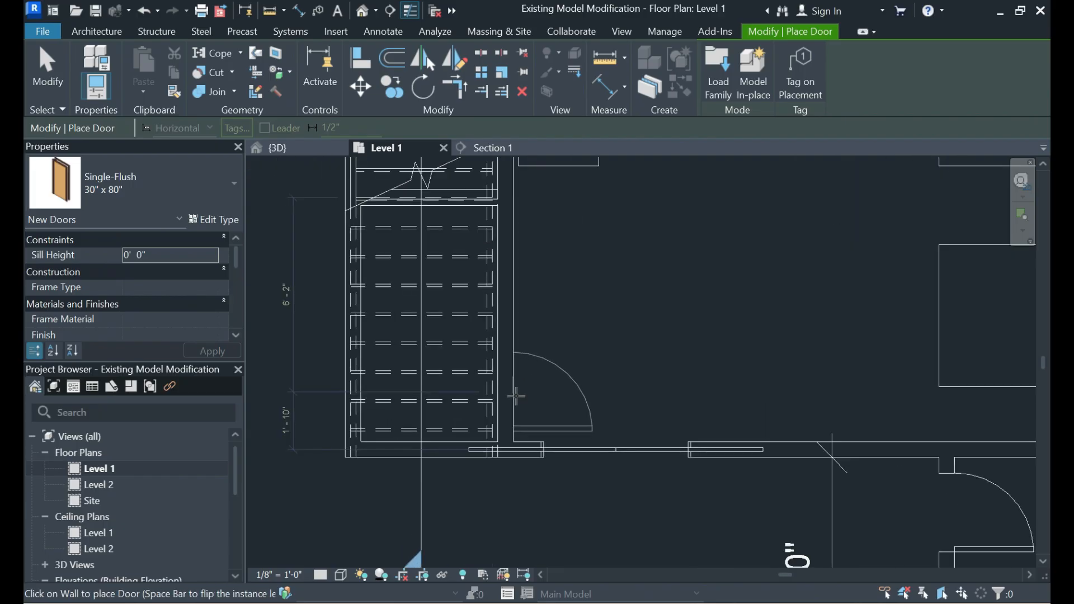
{"action": "left_click", "coordinate": [517, 394]}
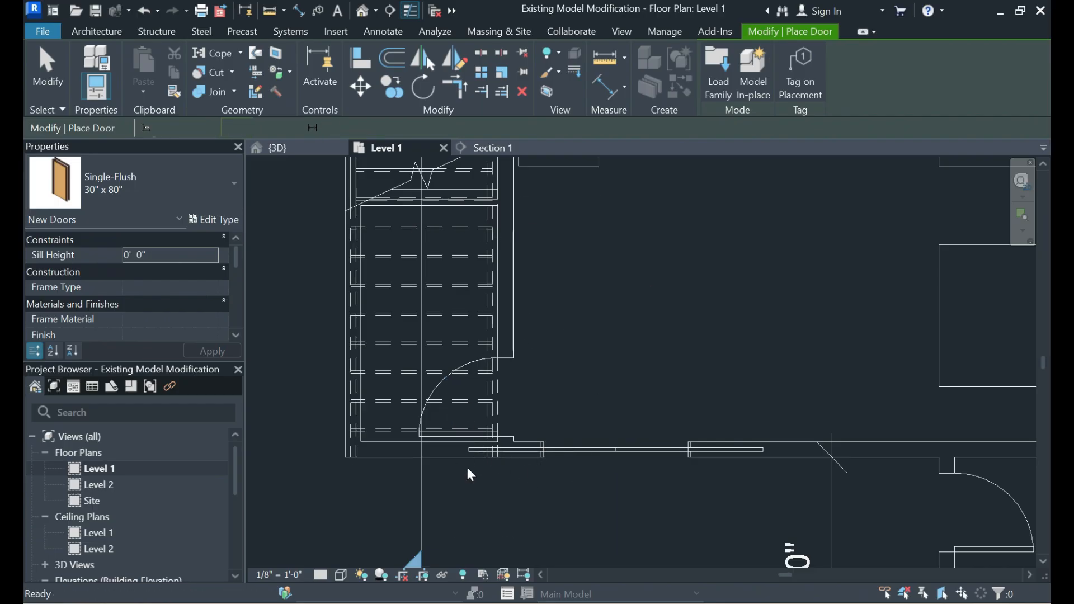
{"action": "key", "text": "Escape"}
{"action": "key", "text": "Escape"}
{"action": "scroll", "coordinate": [497, 465], "scroll_direction": "down", "scroll_amount": 1}
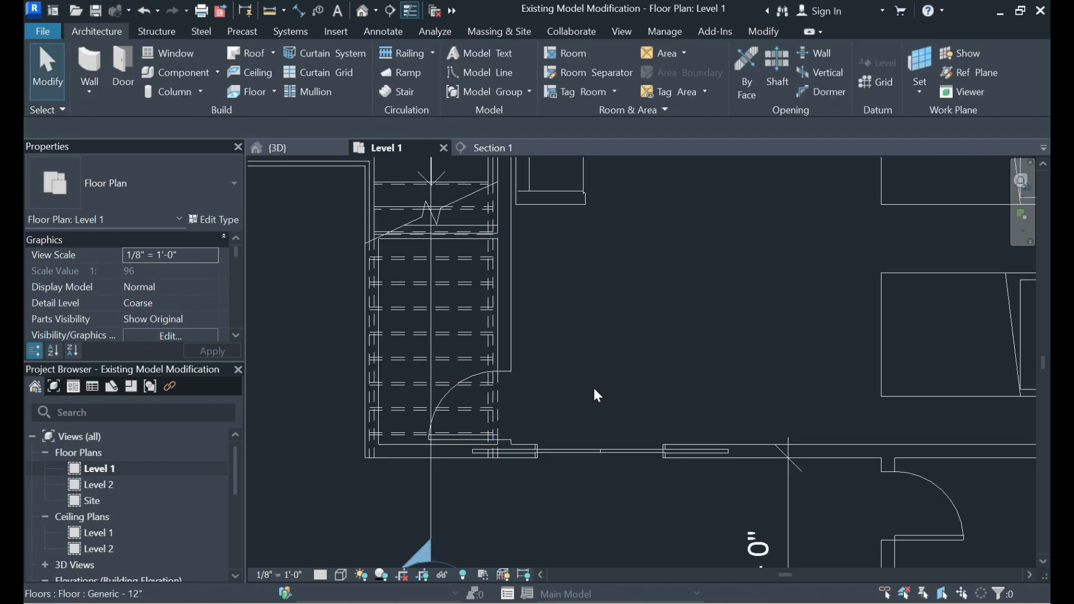
Examine the new under-stair door and the enclosed stair in the 3D view from both sides of the wall
{"action": "left_click", "coordinate": [284, 147]}
{"action": "middle_click_drag", "start_coordinate": [595, 334], "coordinate": [468, 318], "text": "shift"}
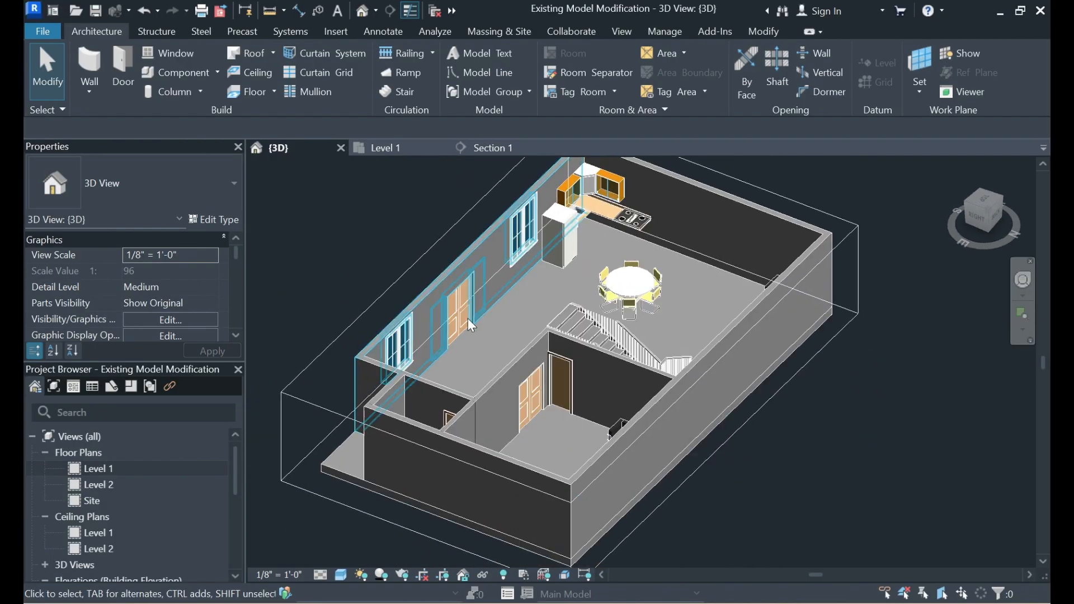
{"action": "scroll", "coordinate": [541, 385], "scroll_direction": "up", "scroll_amount": 4}
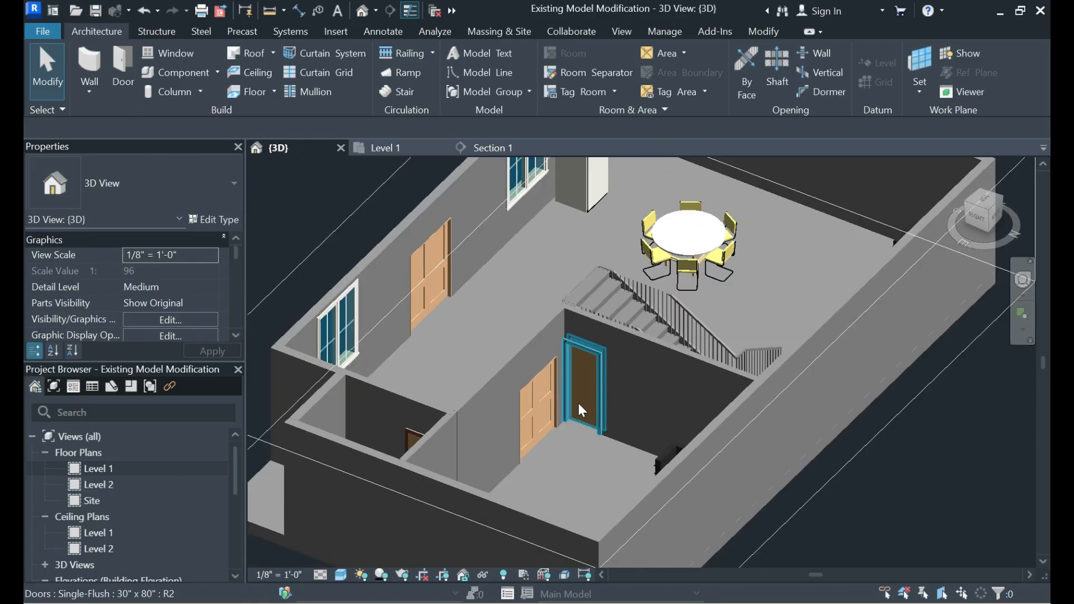
{"action": "middle_click_drag", "start_coordinate": [578, 404], "coordinate": [938, 390], "text": "shift"}
{"action": "middle_click_drag", "start_coordinate": [629, 404], "coordinate": [561, 409], "text": "shift"}
{"action": "scroll", "coordinate": [686, 425], "scroll_direction": "down", "scroll_amount": 3}
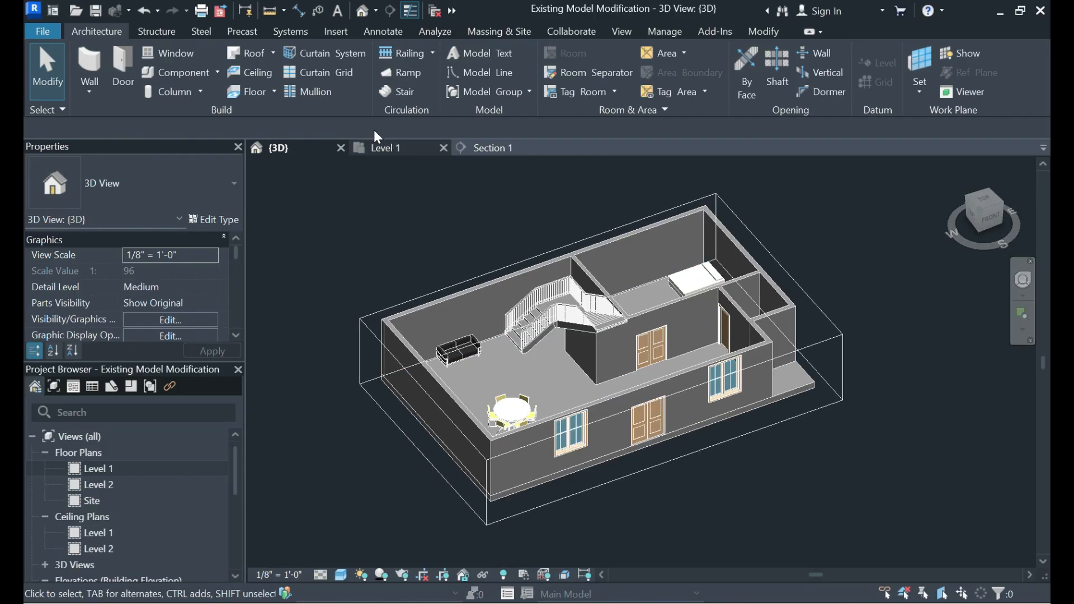
Try to place an aligned dimension across the width of the lower stair run in the Level 1 plan
{"action": "left_click", "coordinate": [386, 147]}
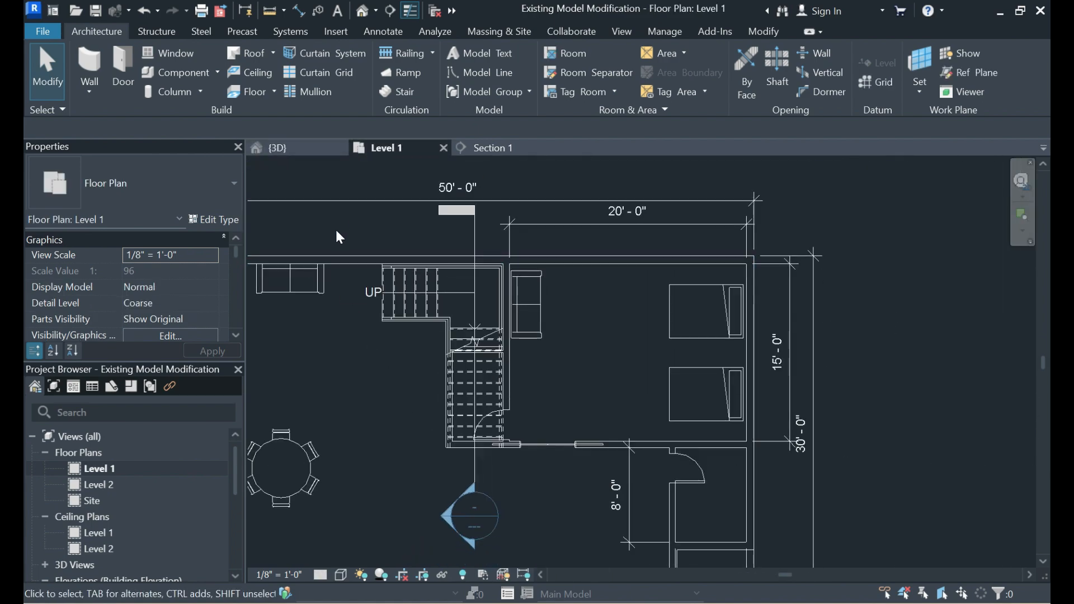
{"action": "scroll", "coordinate": [336, 219], "scroll_direction": "up", "scroll_amount": 1}
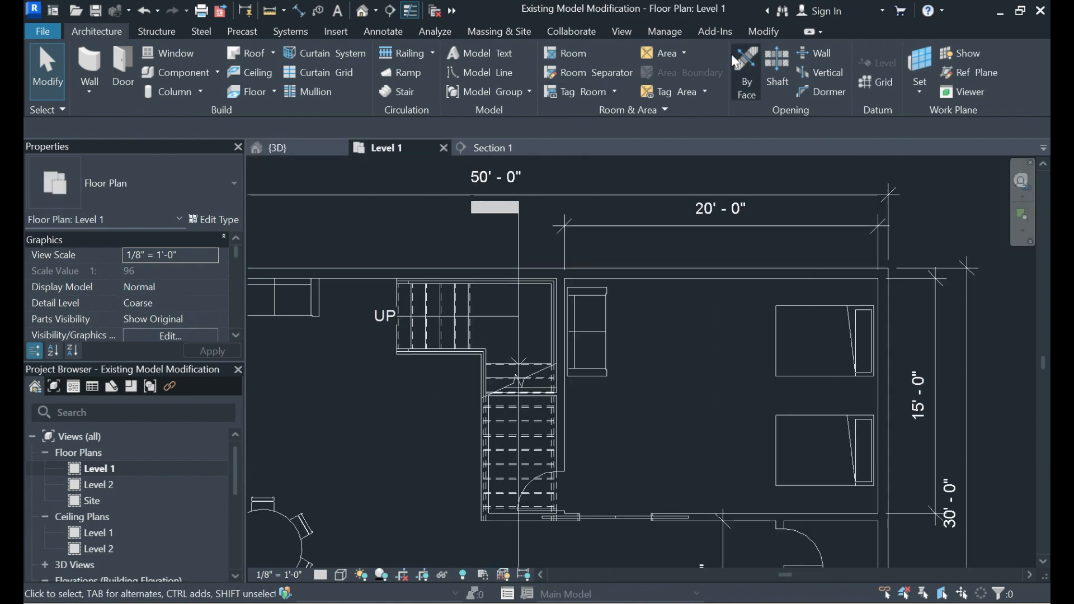
{"action": "left_click", "coordinate": [300, 11]}
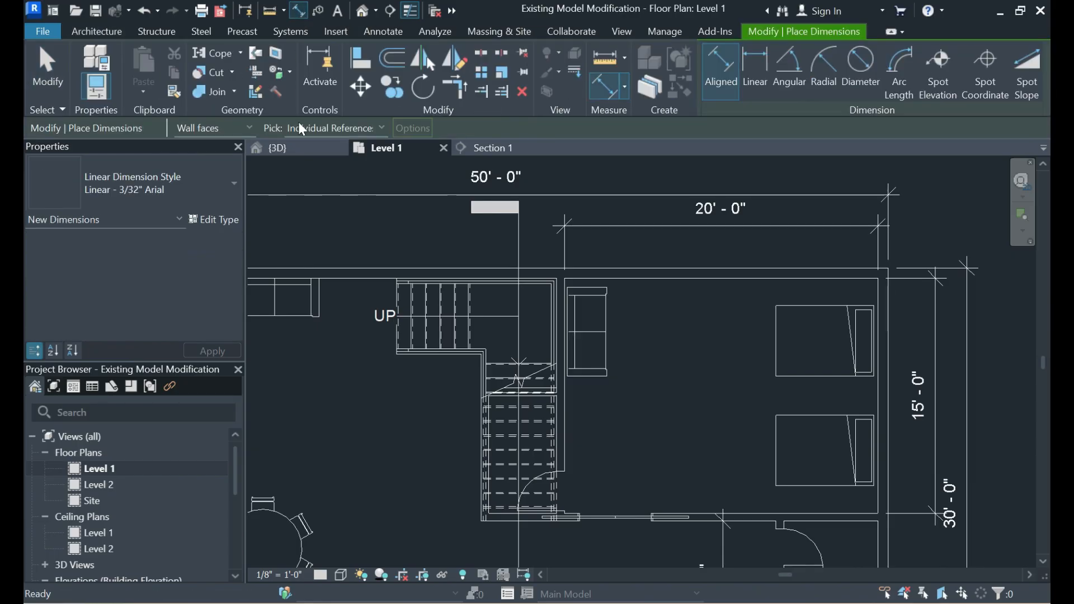
{"action": "scroll", "coordinate": [330, 334], "scroll_direction": "up", "scroll_amount": 2}
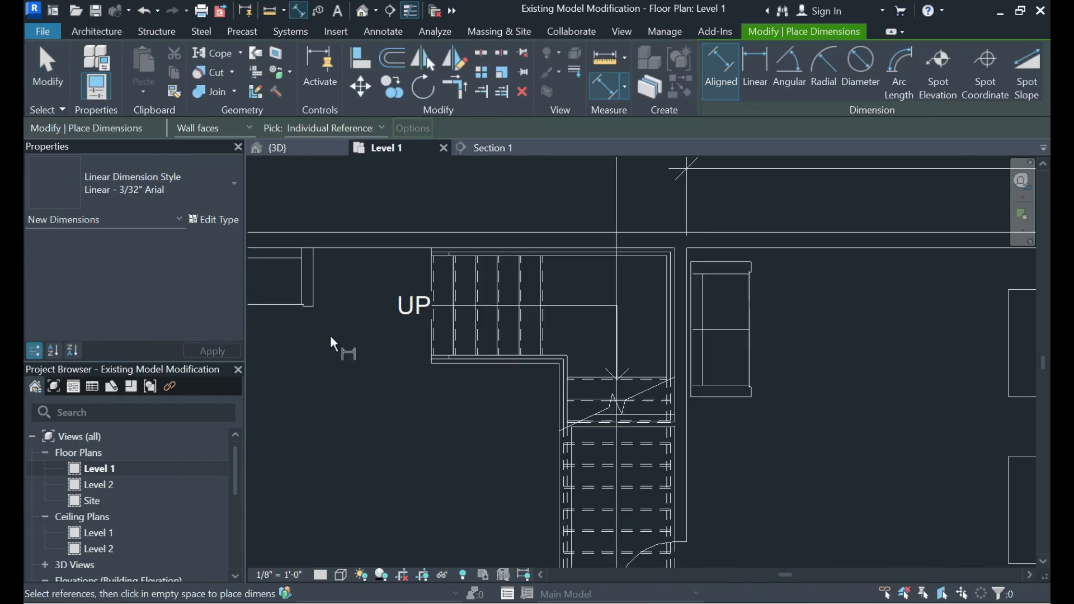
{"action": "left_click", "coordinate": [416, 247]}
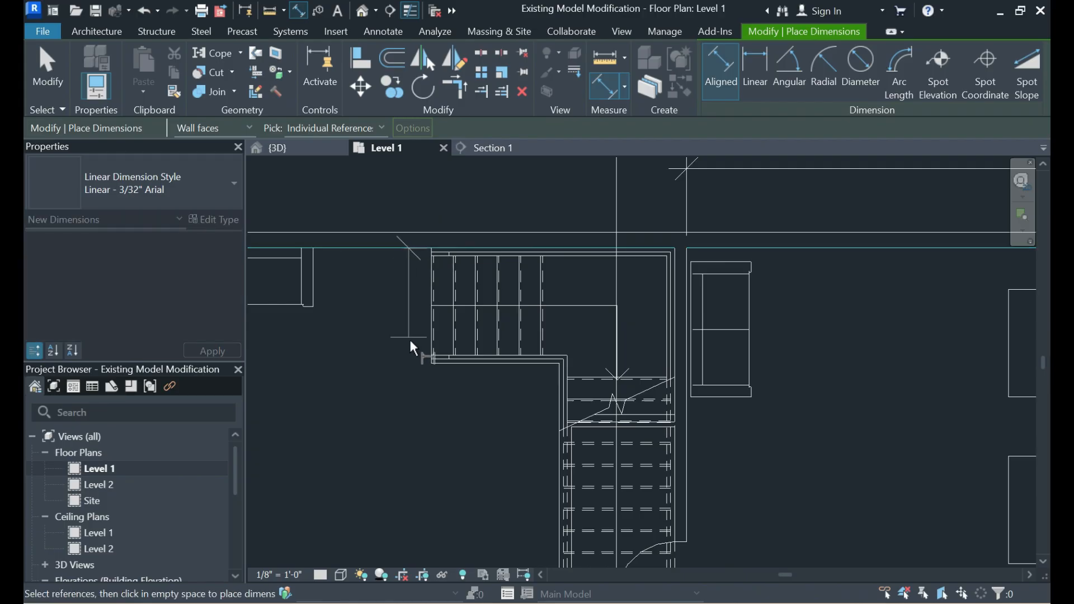
{"action": "left_click", "coordinate": [442, 365]}
{"action": "scroll", "coordinate": [381, 317], "scroll_direction": "up", "scroll_amount": 1}
{"action": "key", "text": "Escape"}
{"action": "scroll", "coordinate": [381, 318], "scroll_direction": "up", "scroll_amount": 2}
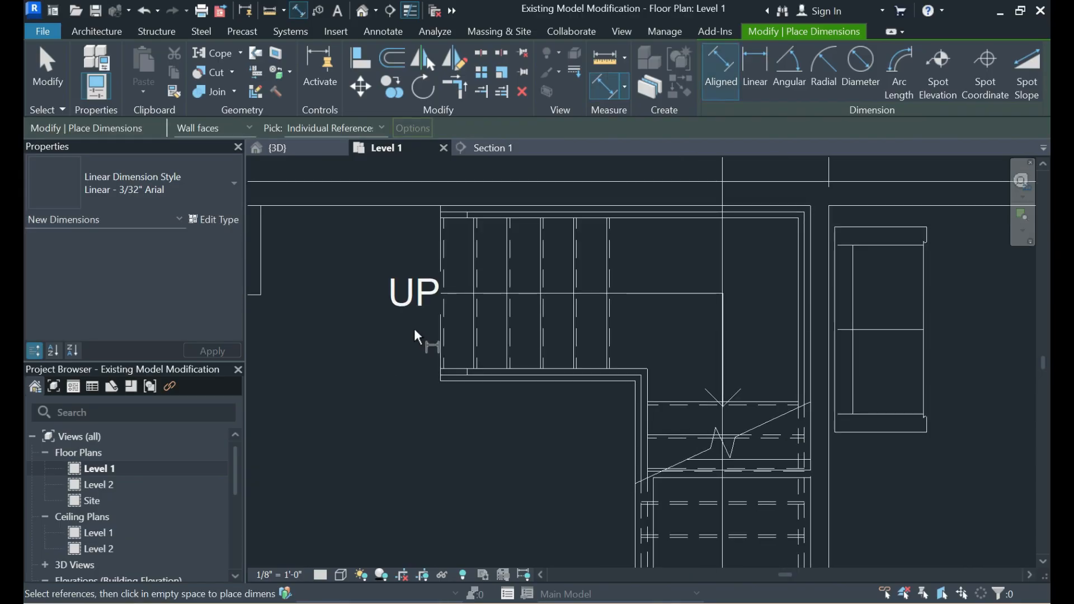
{"action": "left_click", "coordinate": [451, 381]}
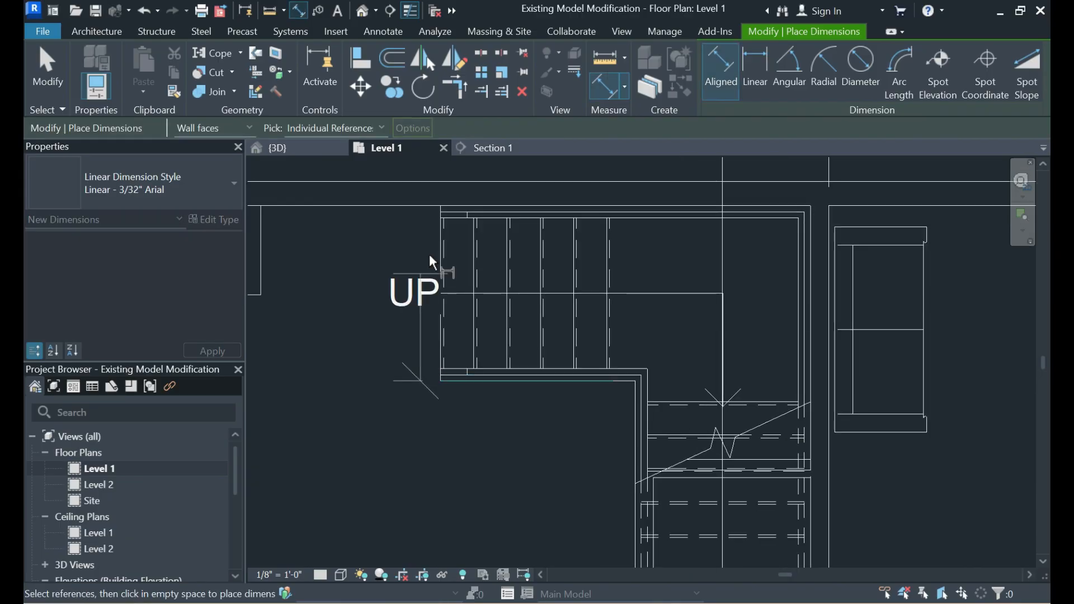
{"action": "key", "text": "Escape"}
{"action": "left_click", "coordinate": [464, 204]}
{"action": "key", "text": "Escape"}
Dimension the lower stair run's width from the exterior wall's inner face to the stair's outer edge
{"action": "left_click", "coordinate": [464, 205]}
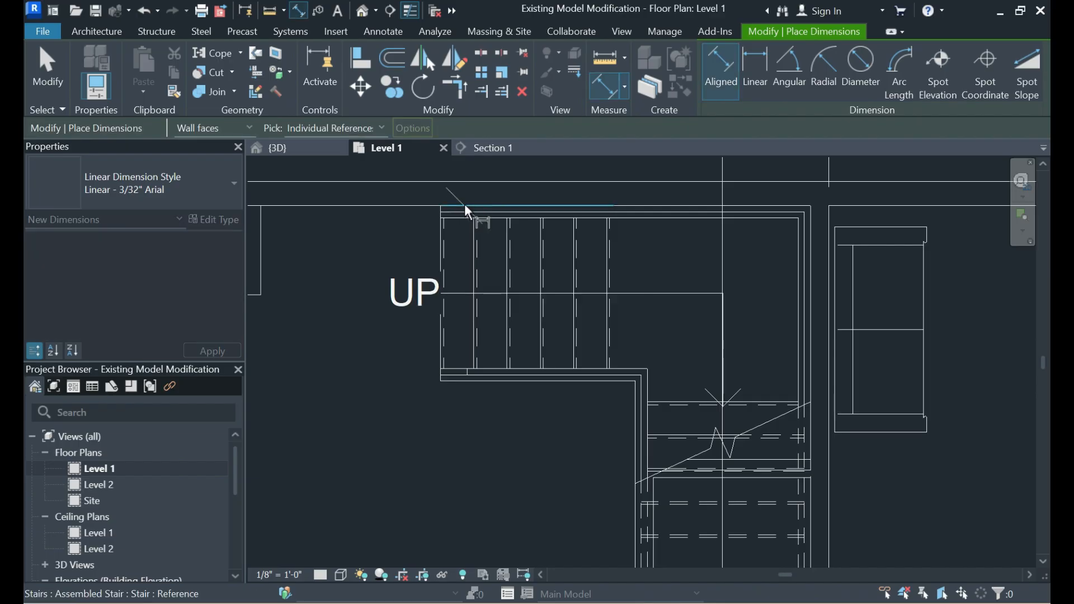
{"action": "left_click", "coordinate": [458, 379]}
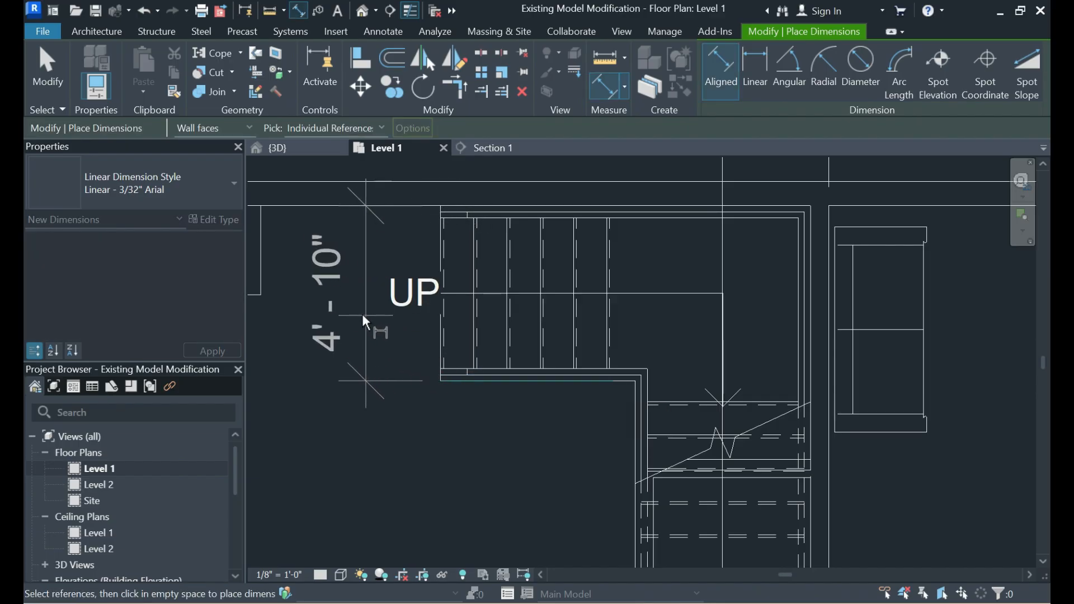
{"action": "left_click", "coordinate": [358, 311]}
{"action": "key", "text": "Escape"}
{"action": "scroll", "coordinate": [358, 311], "scroll_direction": "down", "scroll_amount": 2}
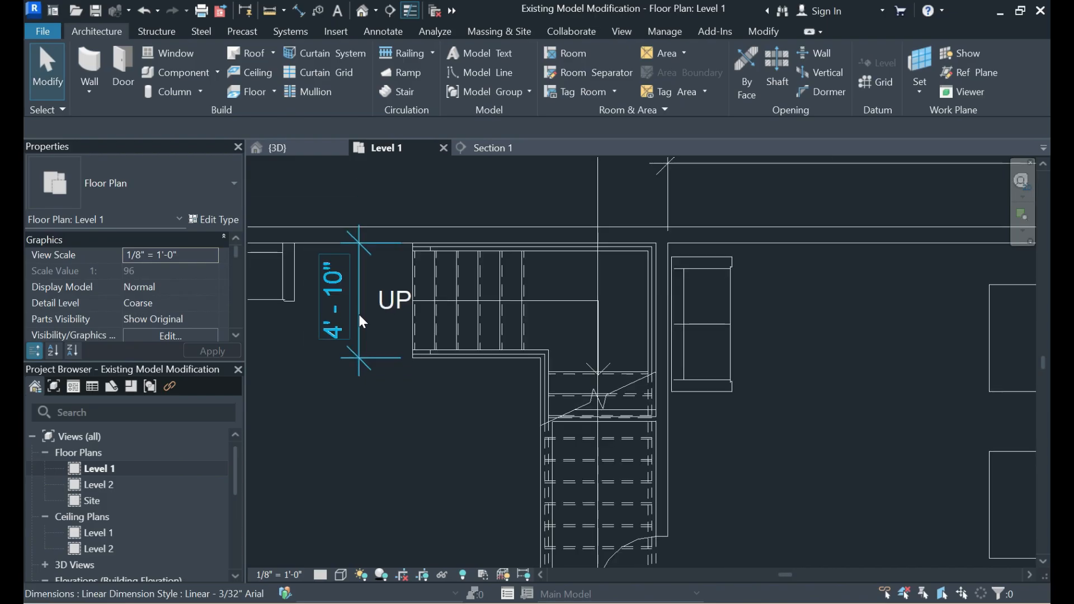
Delete the stair width dimension from the Level 1 plan
{"action": "left_click", "coordinate": [374, 360]}
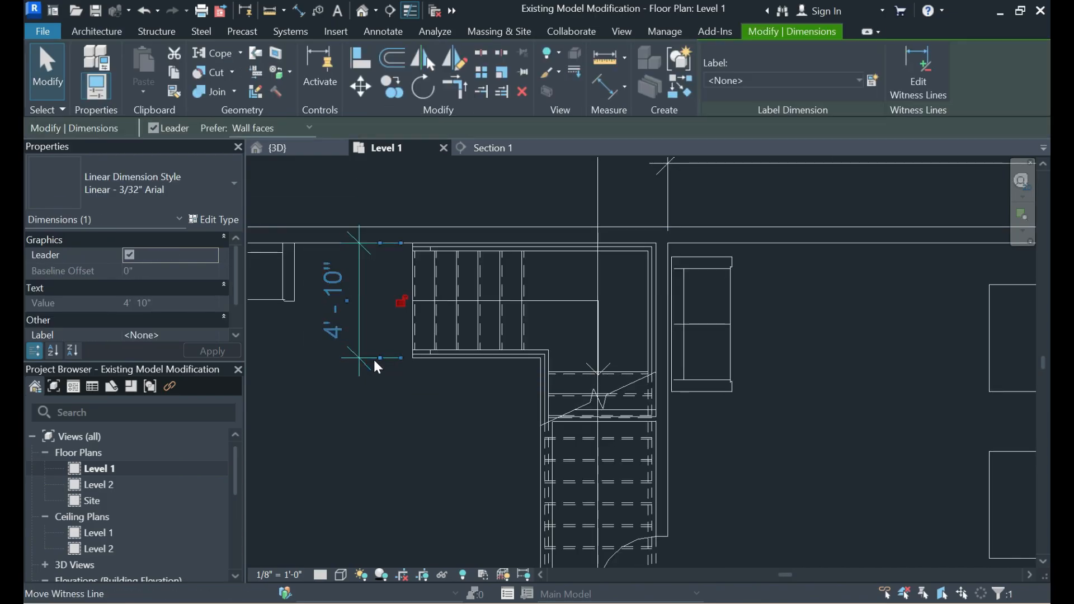
{"action": "key", "text": "Escape"}
{"action": "left_click", "coordinate": [389, 351]}
{"action": "key", "text": "Escape"}
{"action": "left_click", "coordinate": [391, 362]}
{"action": "key", "text": "Delete"}
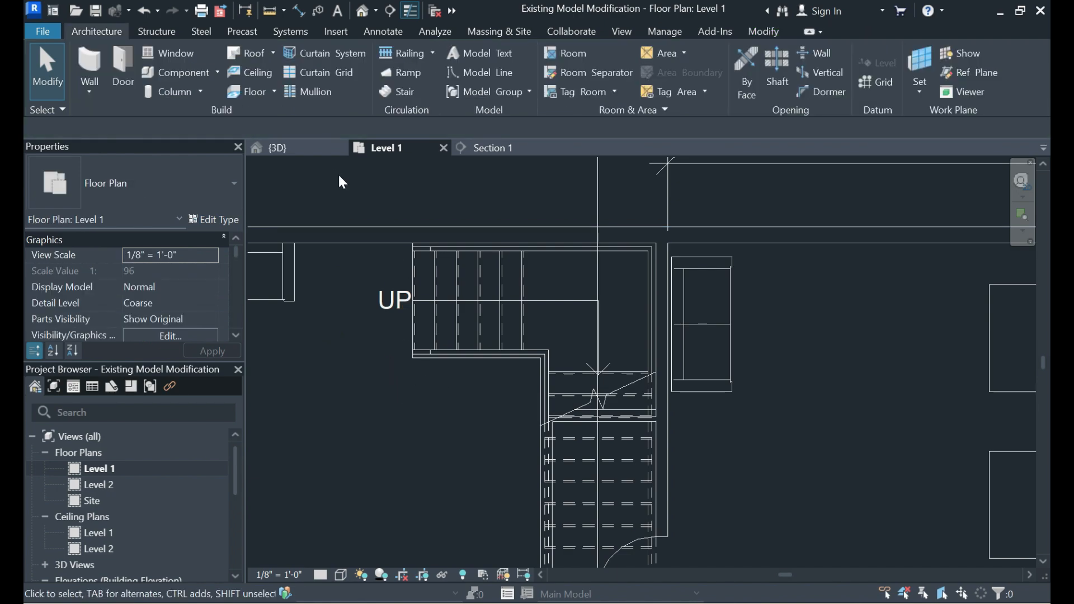
Change both railings of the L-shaped stair to the Guardrail - Pipe type in the 3D view
{"action": "left_click", "coordinate": [309, 148]}
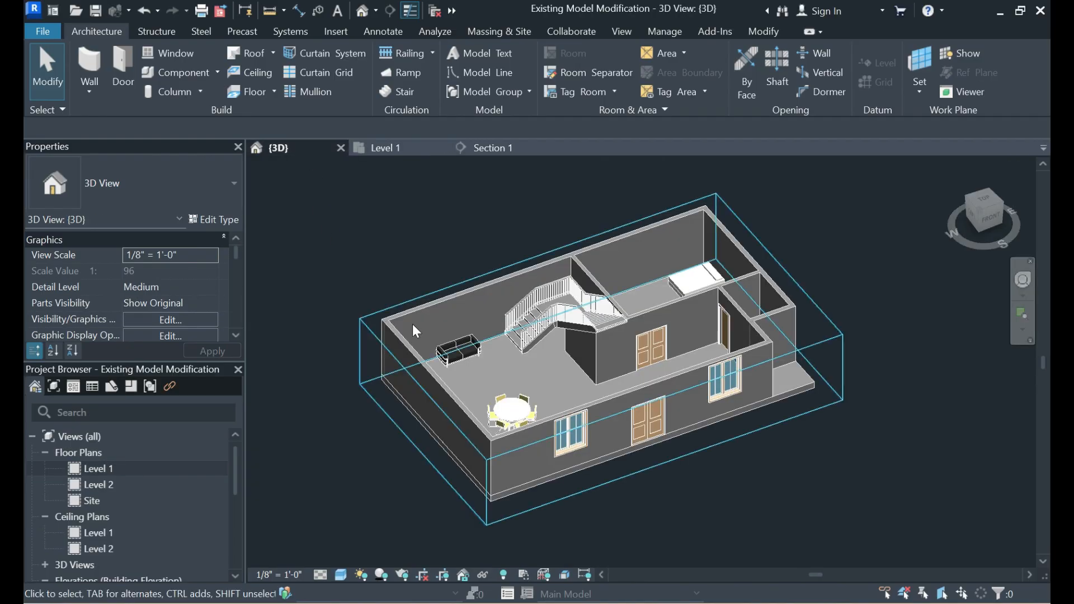
{"action": "scroll", "coordinate": [503, 310], "scroll_direction": "up", "scroll_amount": 4}
{"action": "left_click", "coordinate": [538, 319]}
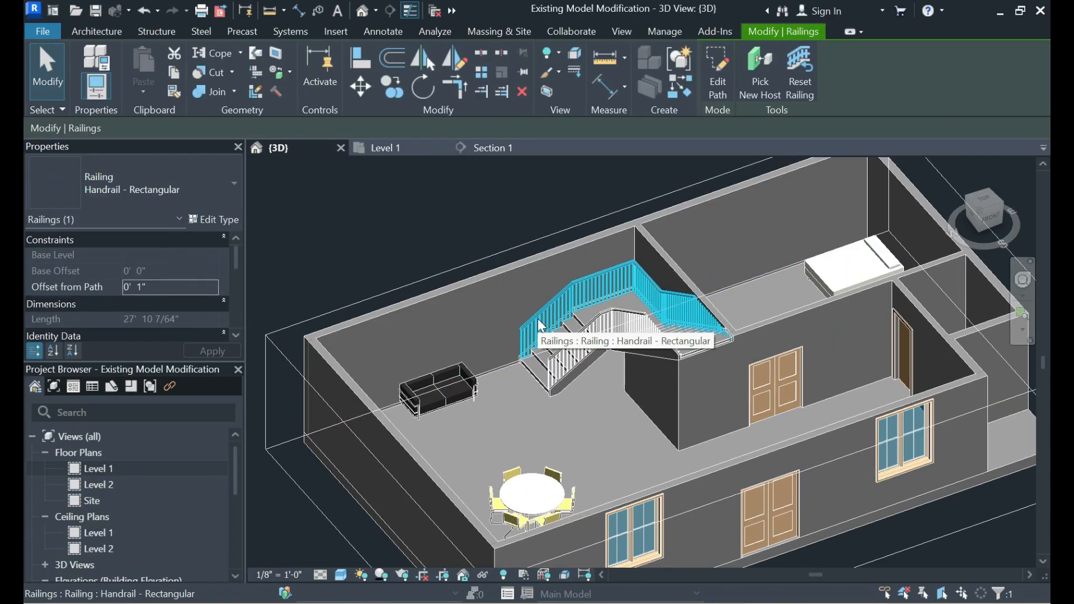
{"action": "left_click", "coordinate": [621, 327], "text": "ctrl"}
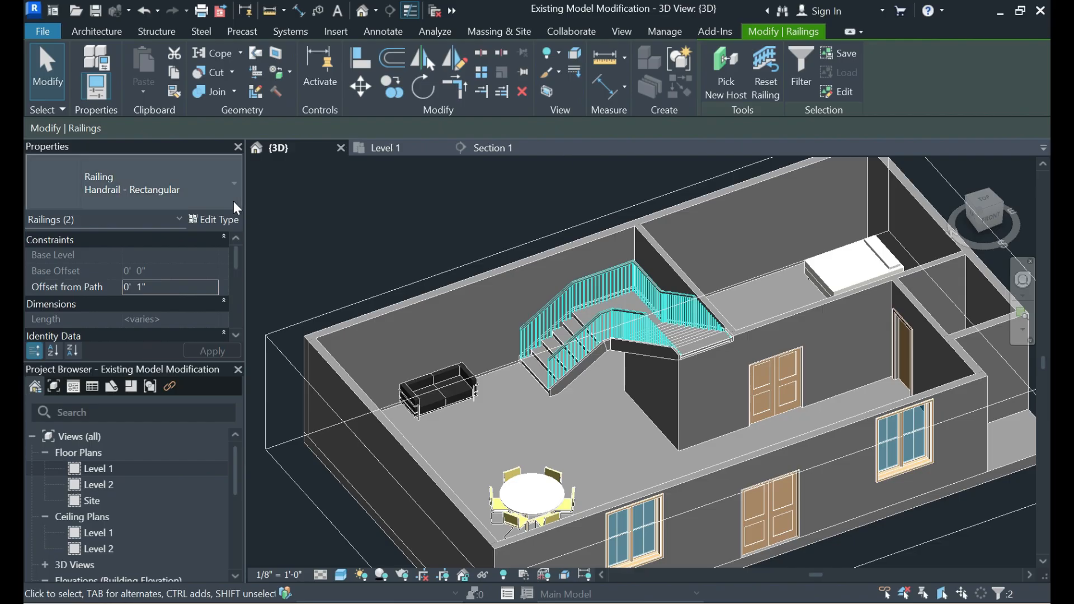
{"action": "left_click", "coordinate": [222, 184]}
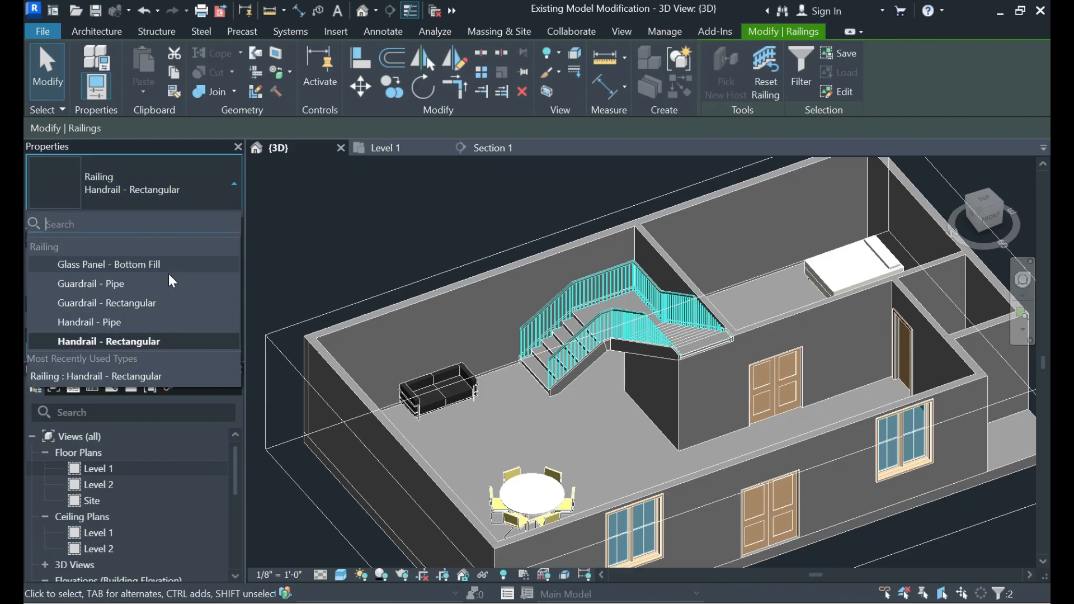
{"action": "left_click", "coordinate": [106, 285]}
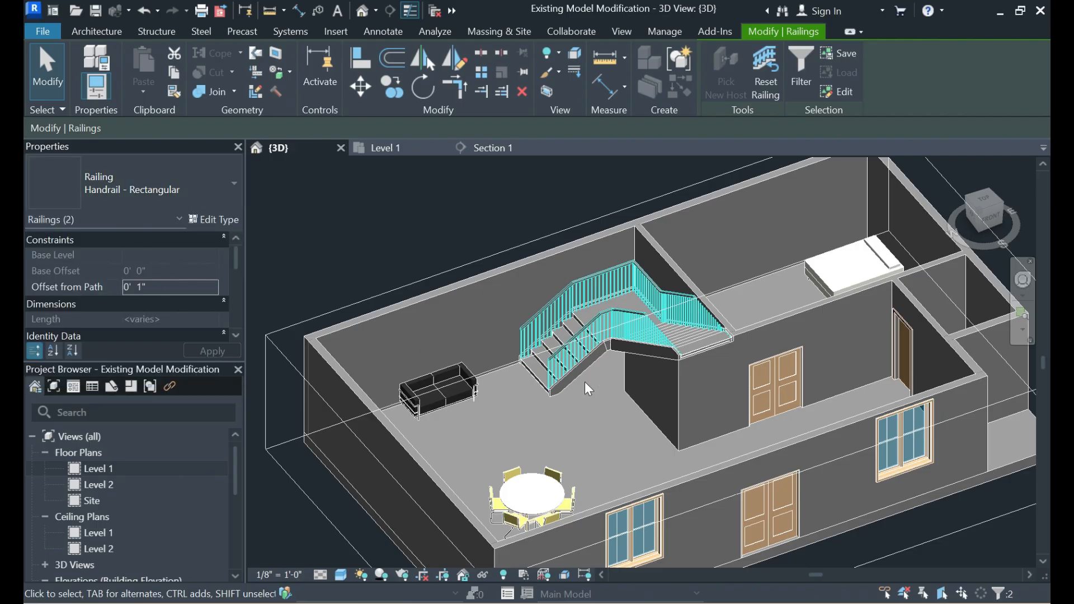
{"action": "scroll", "coordinate": [585, 378], "scroll_direction": "up", "scroll_amount": 5}
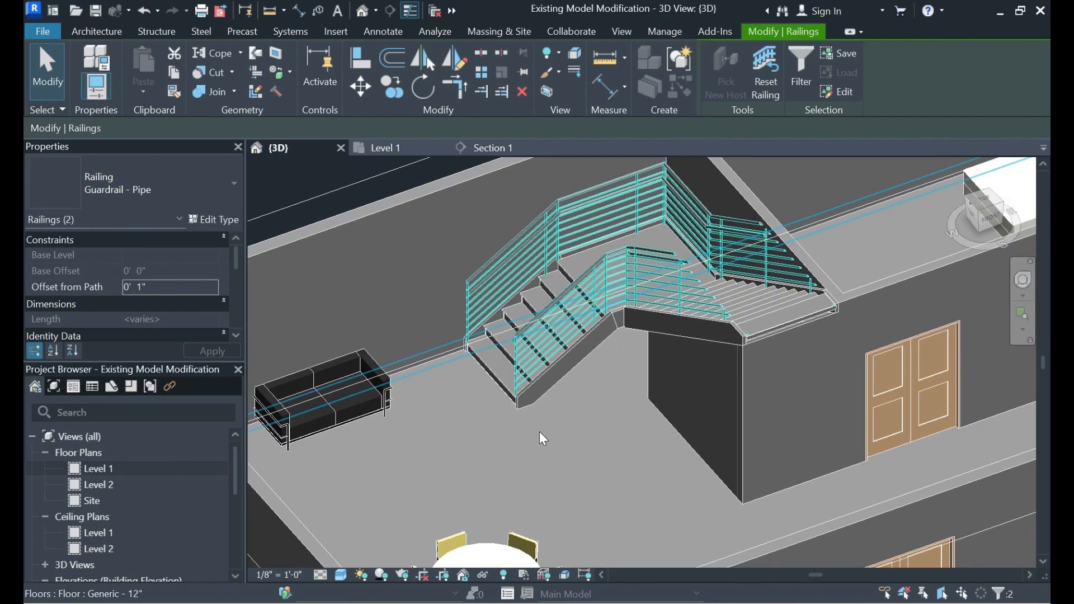
{"action": "scroll", "coordinate": [573, 415], "scroll_direction": "down", "scroll_amount": 3}
{"action": "left_click", "coordinate": [371, 219]}
Switch the inner and outer stair railings to the Glass Panel - Bottom Fill type
{"action": "scroll", "coordinate": [594, 313], "scroll_direction": "up", "scroll_amount": 2}
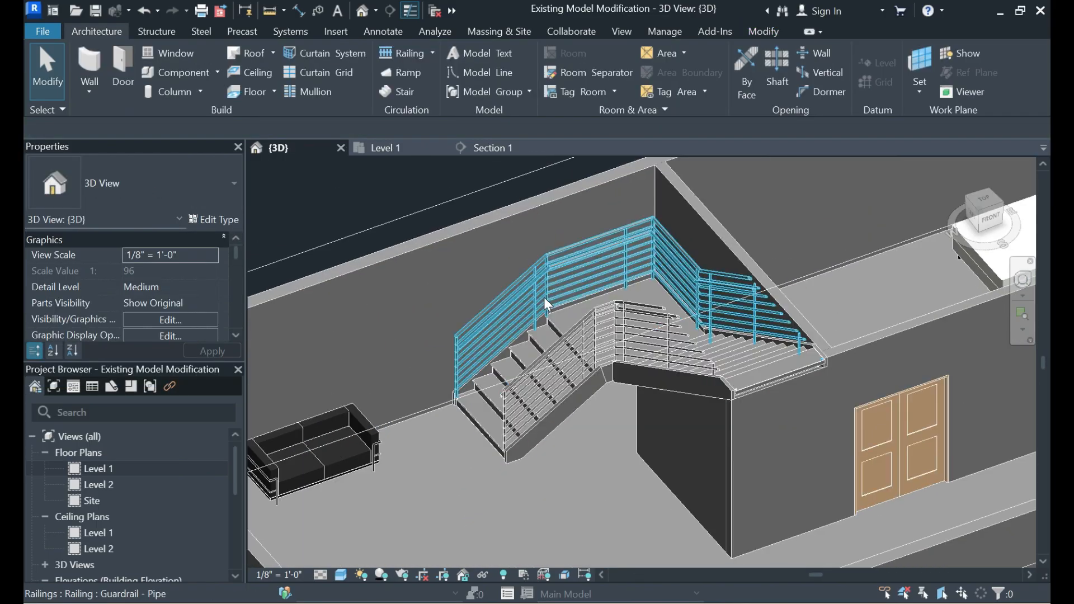
{"action": "scroll", "coordinate": [549, 313], "scroll_direction": "up", "scroll_amount": 2}
{"action": "left_click", "coordinate": [595, 269]}
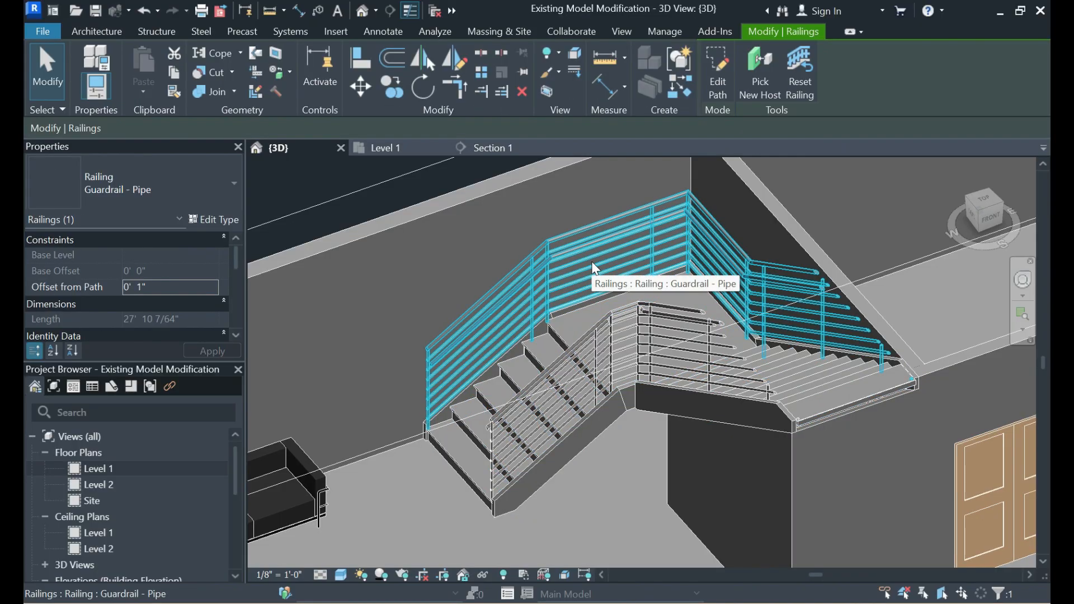
{"action": "left_click", "coordinate": [575, 351], "text": "ctrl"}
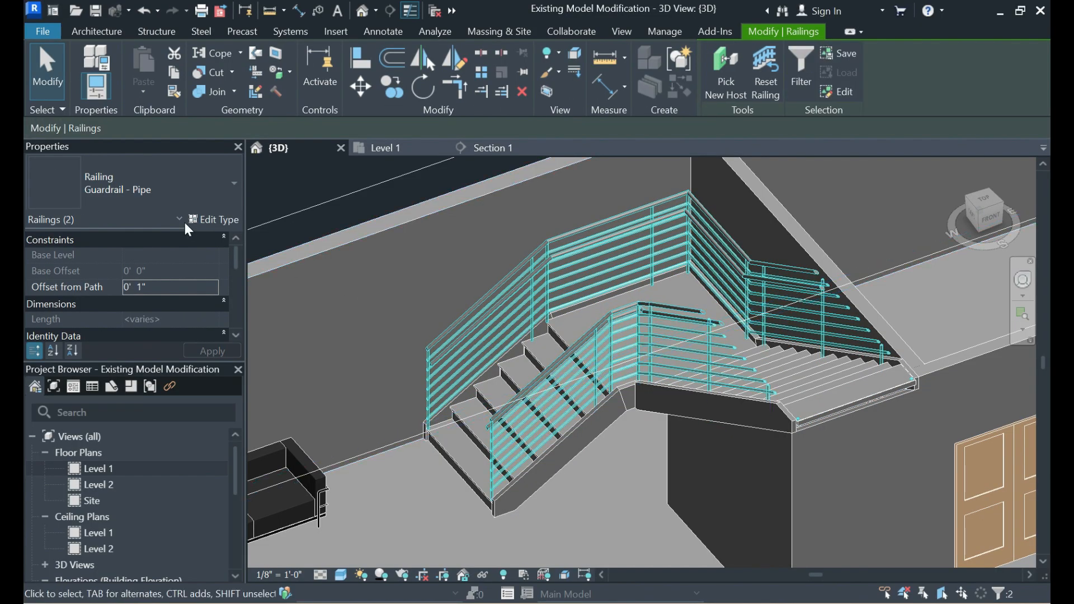
{"action": "left_click", "coordinate": [169, 196]}
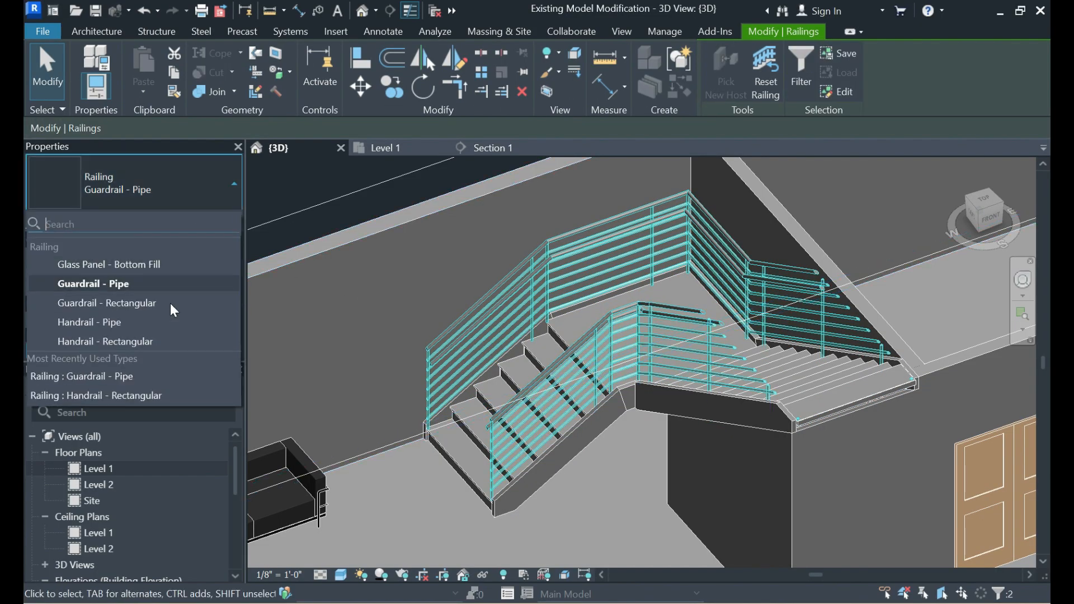
{"action": "left_click", "coordinate": [142, 263]}
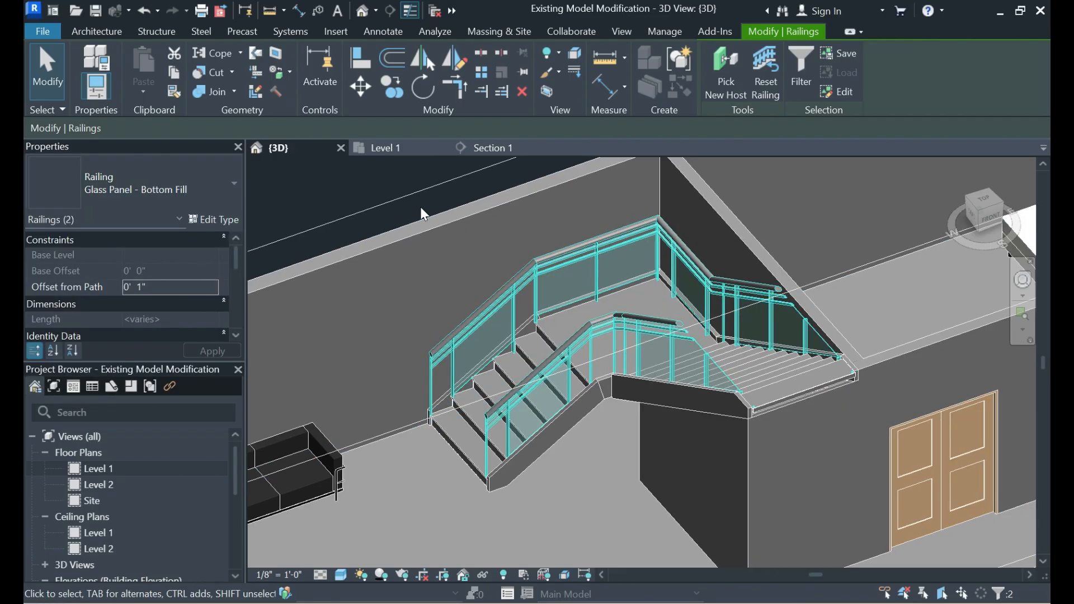
{"action": "left_click", "coordinate": [399, 173]}
Examine the glass-panel railings, the enclosed stair and the whole house model in 3D from several angles
{"action": "scroll", "coordinate": [431, 408], "scroll_direction": "down", "scroll_amount": 3}
{"action": "middle_click_drag", "start_coordinate": [422, 427], "coordinate": [609, 304], "text": "shift"}
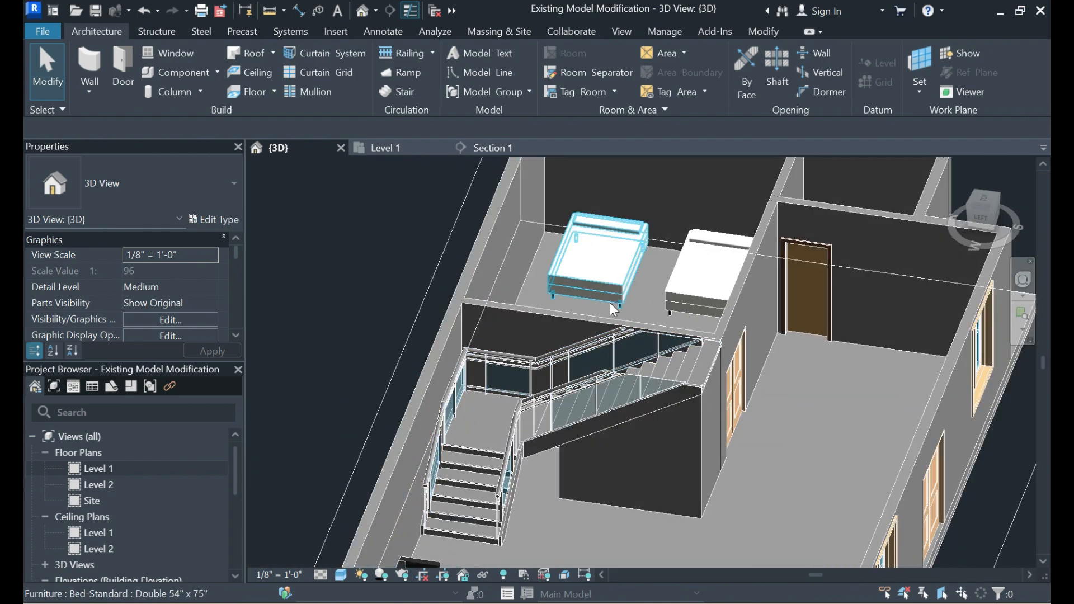
{"action": "scroll", "coordinate": [610, 305], "scroll_direction": "down", "scroll_amount": 2}
{"action": "middle_click_drag", "start_coordinate": [589, 412], "coordinate": [498, 278], "text": "shift"}
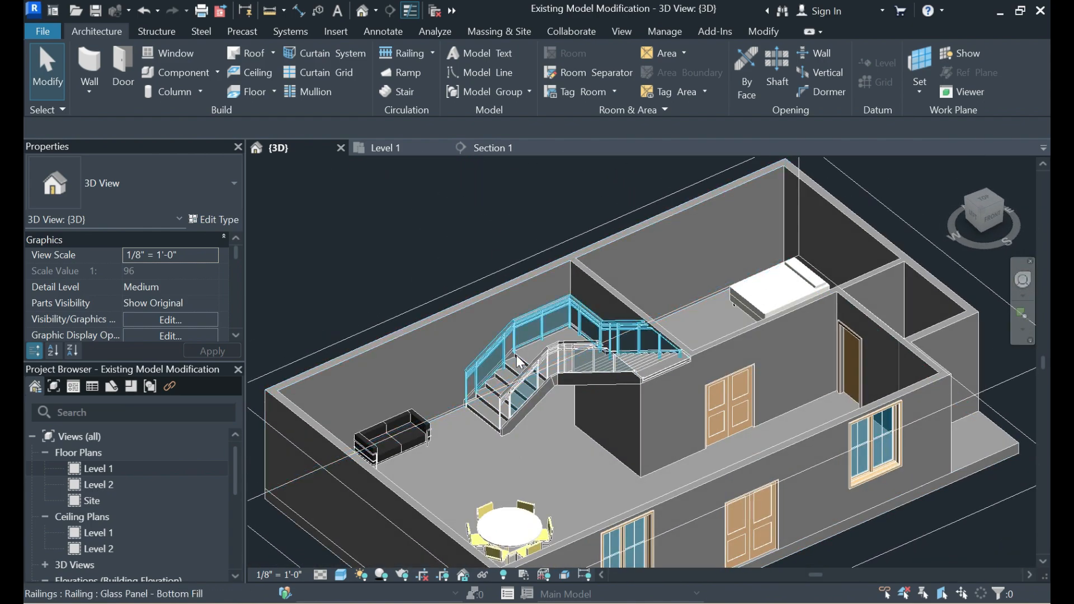
{"action": "scroll", "coordinate": [486, 211], "scroll_direction": "down", "scroll_amount": 3}
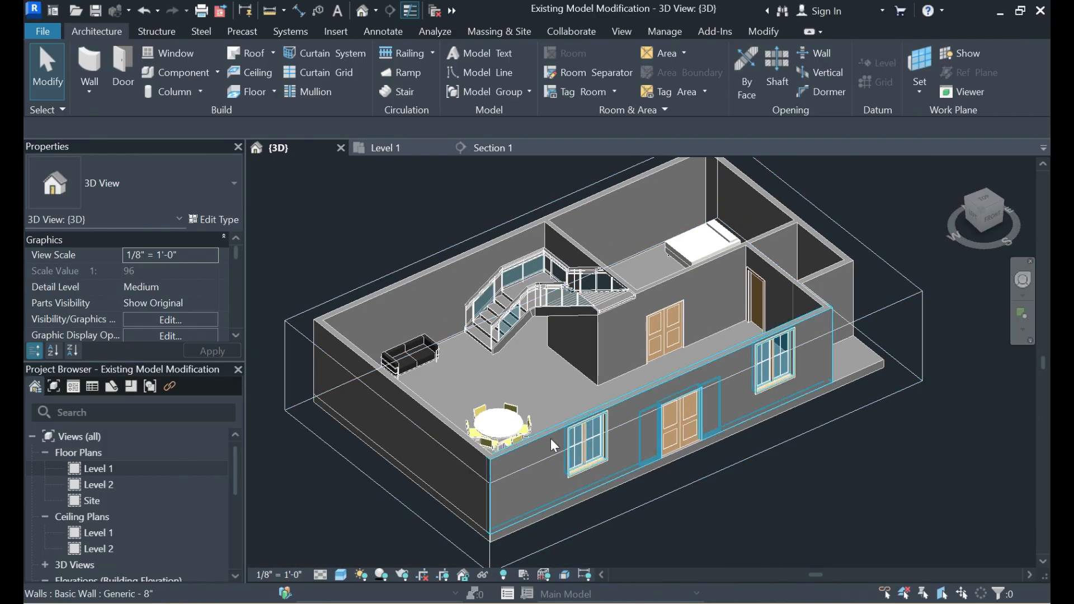
{"action": "scroll", "coordinate": [448, 223], "scroll_direction": "up", "scroll_amount": 4}
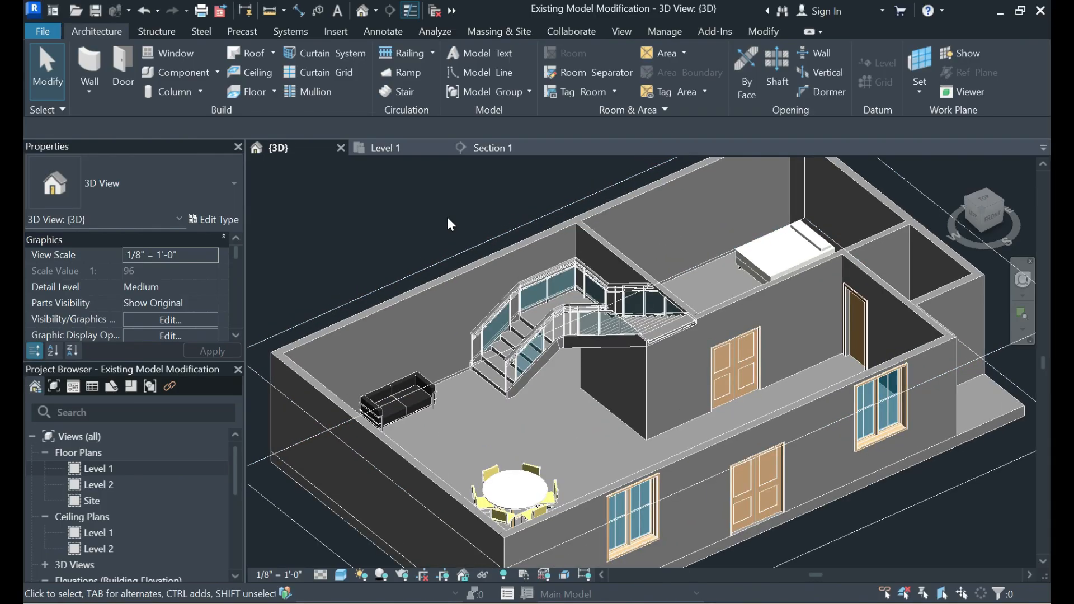
{"action": "scroll", "coordinate": [448, 224], "scroll_direction": "down", "scroll_amount": 2}
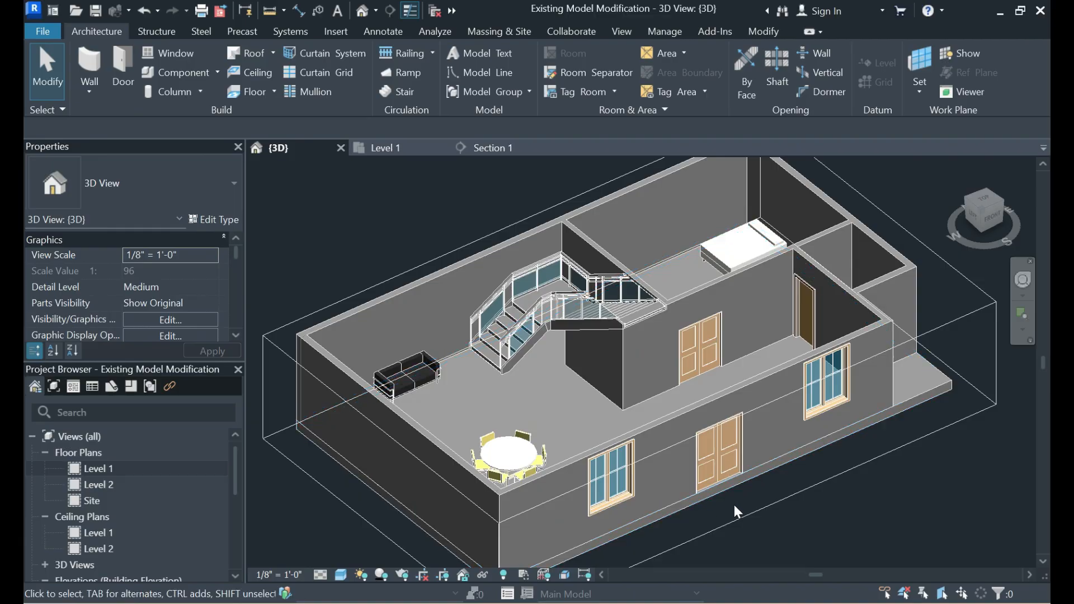
{"action": "scroll", "coordinate": [800, 385], "scroll_direction": "down", "scroll_amount": 3}
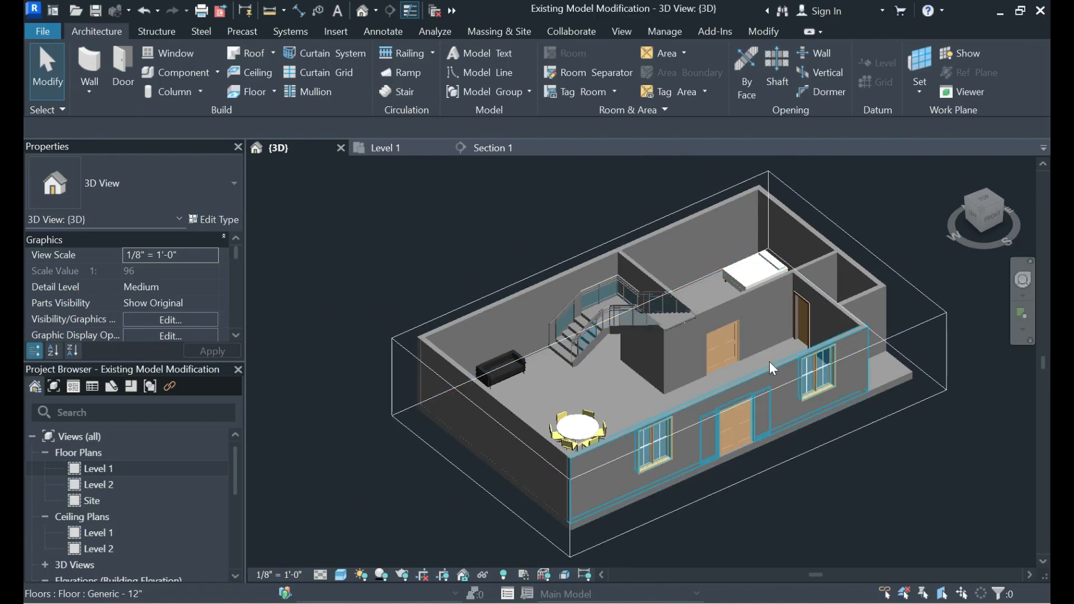
{"action": "scroll", "coordinate": [635, 203], "scroll_direction": "up", "scroll_amount": 2}
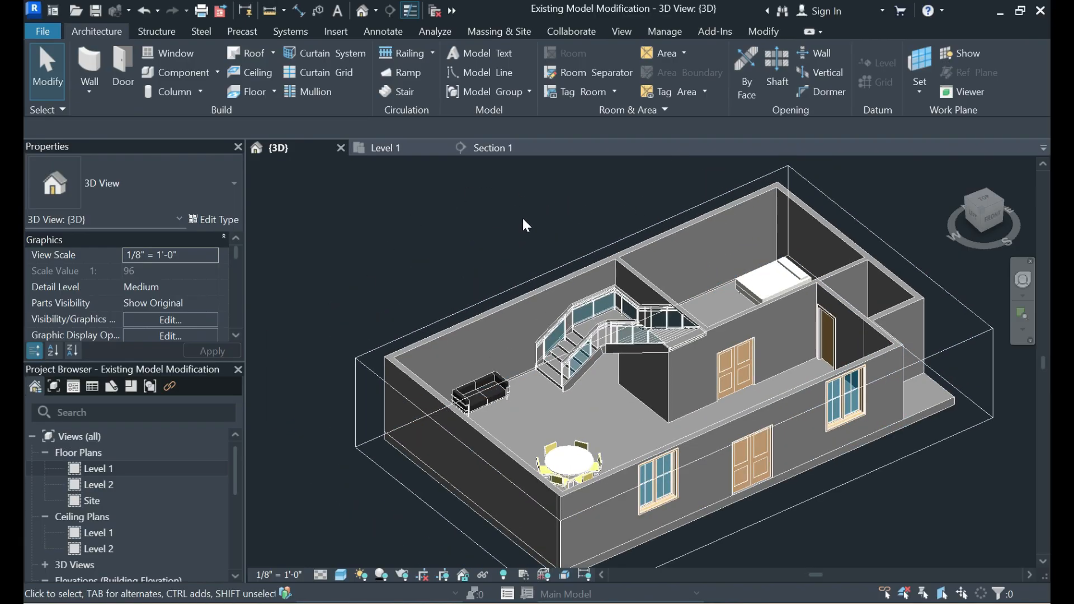
{"action": "scroll", "coordinate": [704, 196], "scroll_direction": "up", "scroll_amount": 3}
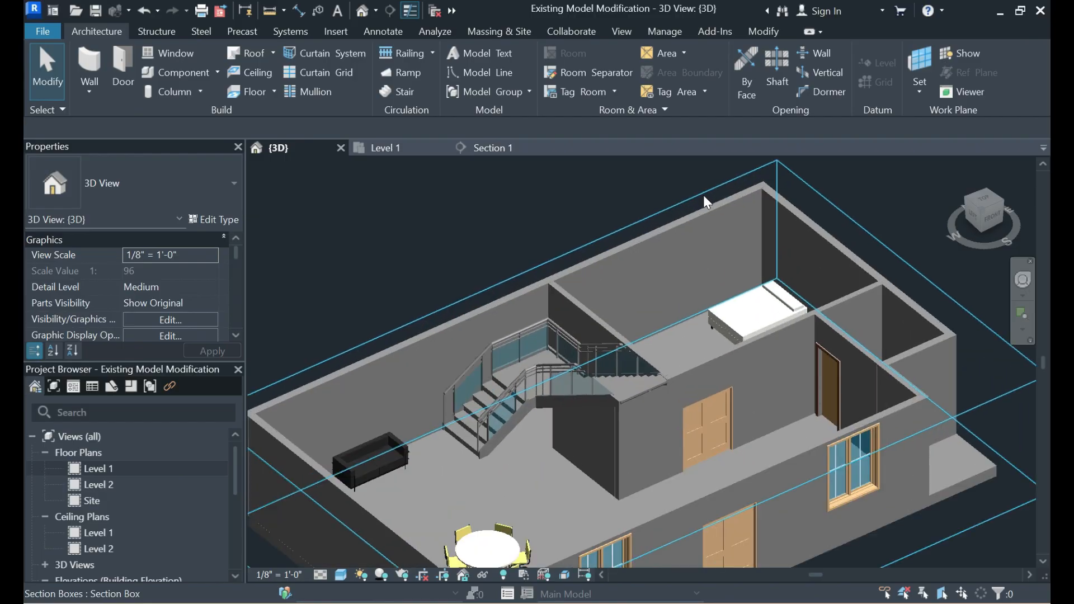
{"action": "scroll", "coordinate": [549, 223], "scroll_direction": "down", "scroll_amount": 2}
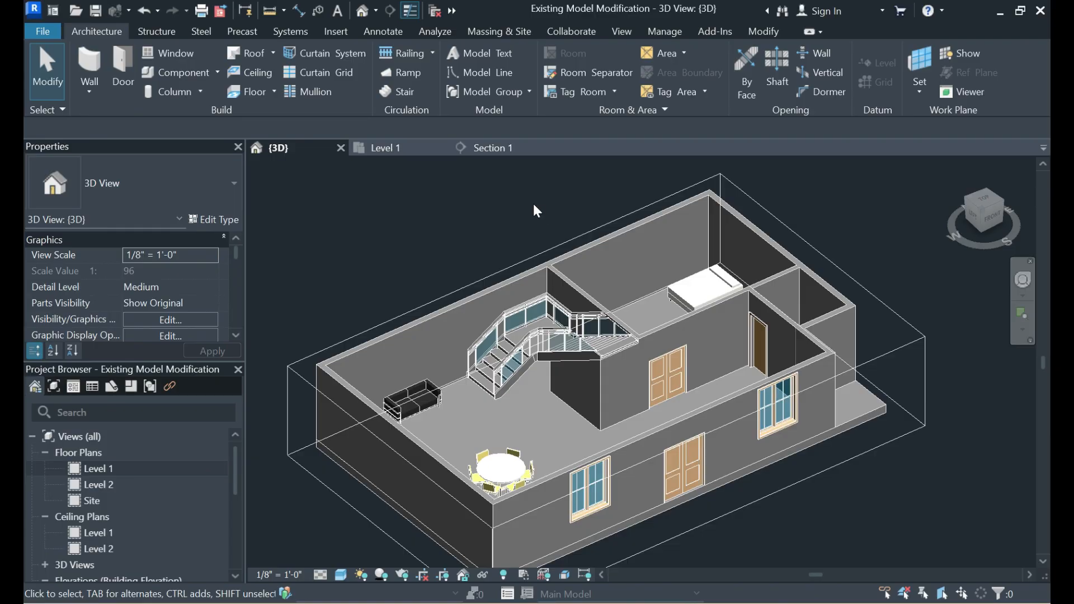
{"action": "scroll", "coordinate": [534, 205], "scroll_direction": "down", "scroll_amount": 1}
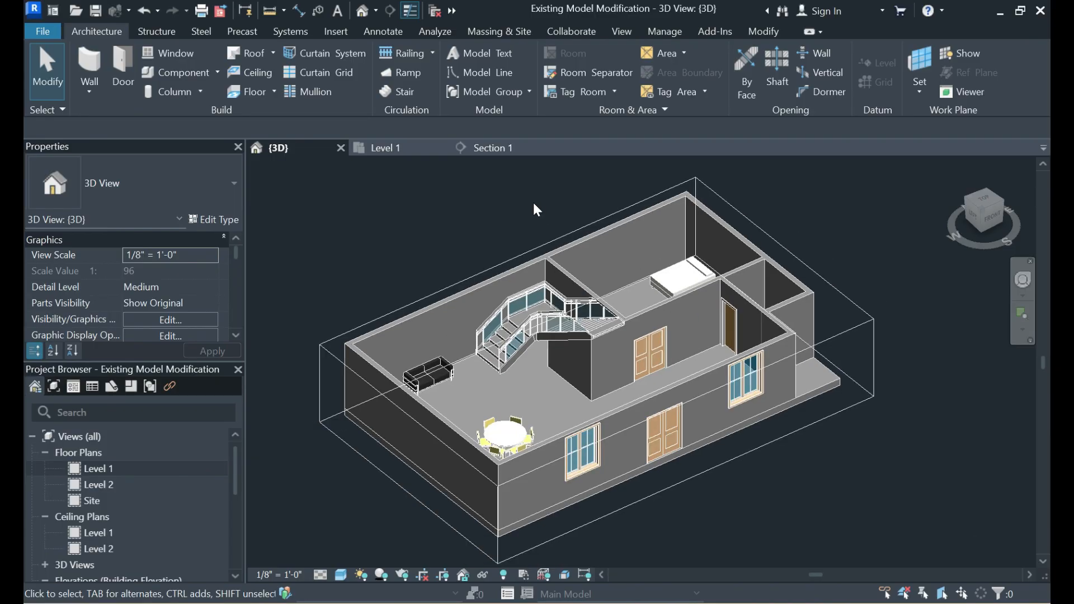